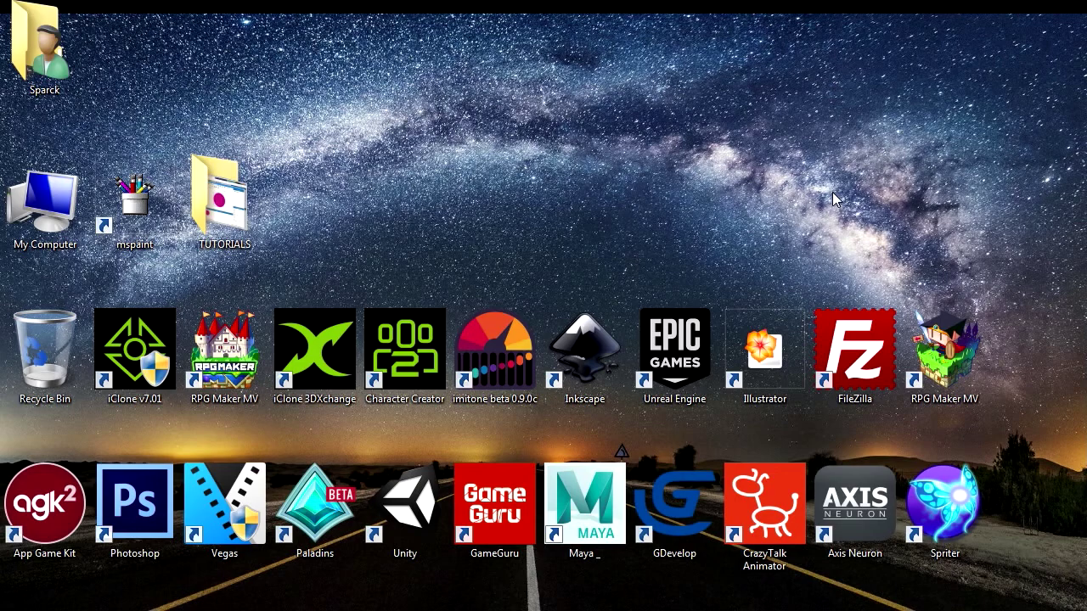
- Launch iClone v7.01 from the desktop icon and close the welcome dialog
double_click(146, 367)
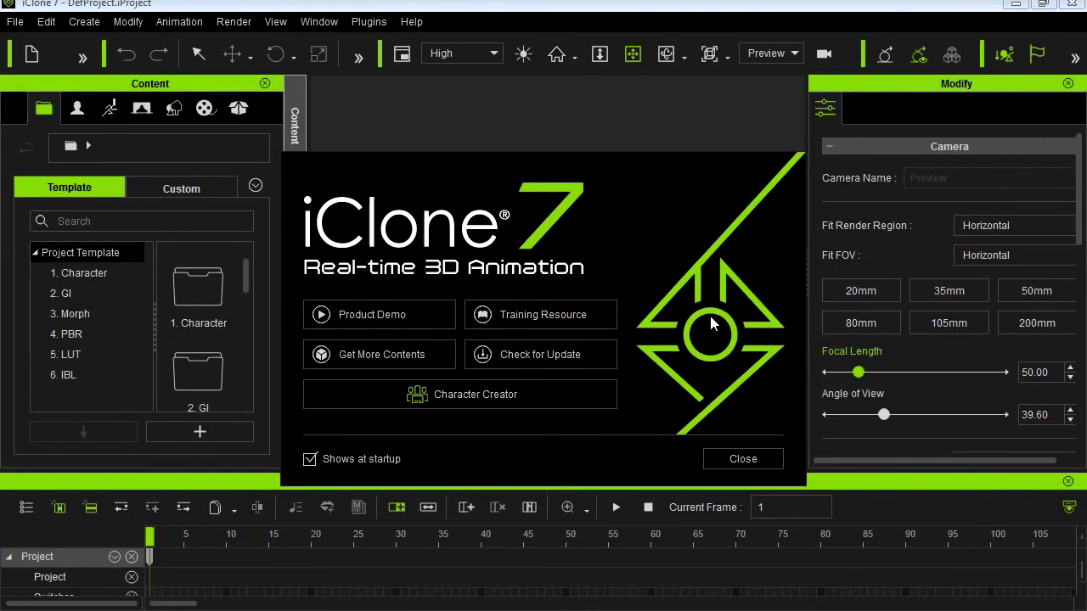
click(744, 461)
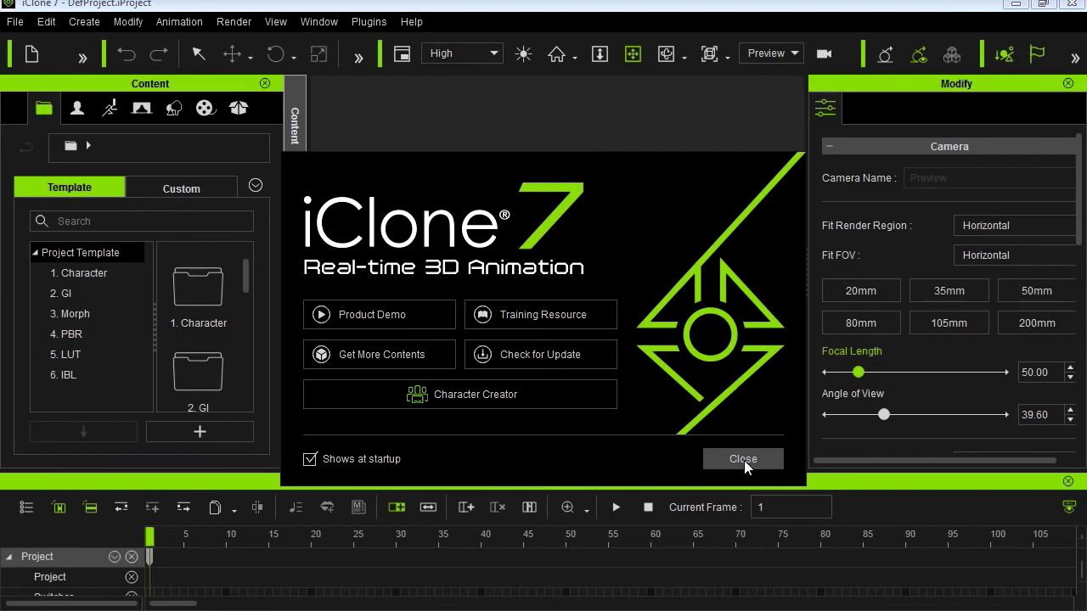
- Drag BigBoss_Templar from Avatar > 3DX5 Character Designer's Resource into the scene and frame it
click(77, 108)
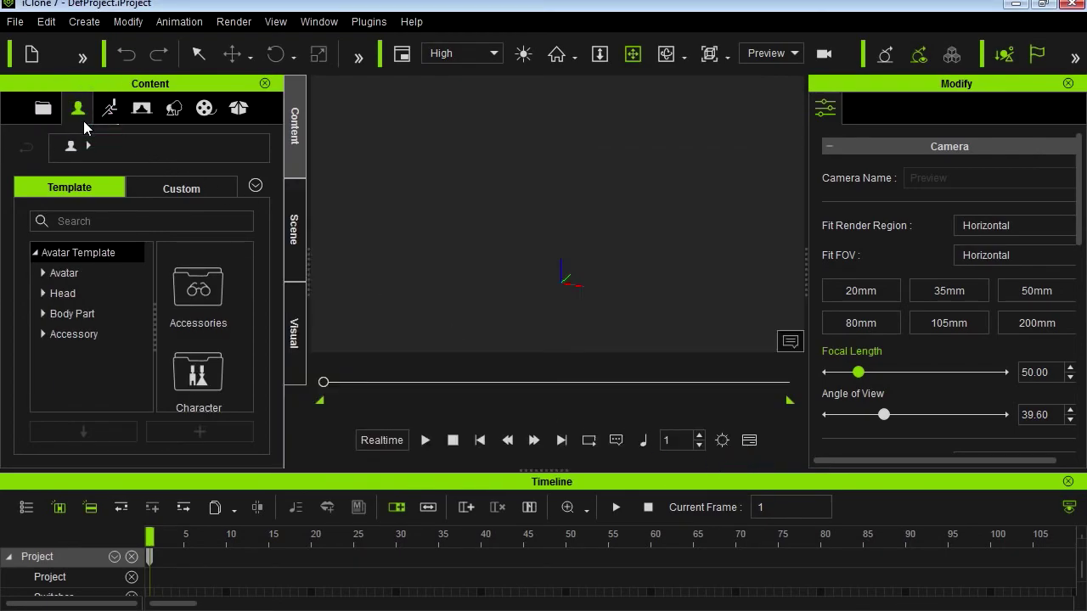
double_click(212, 378)
double_click(233, 348)
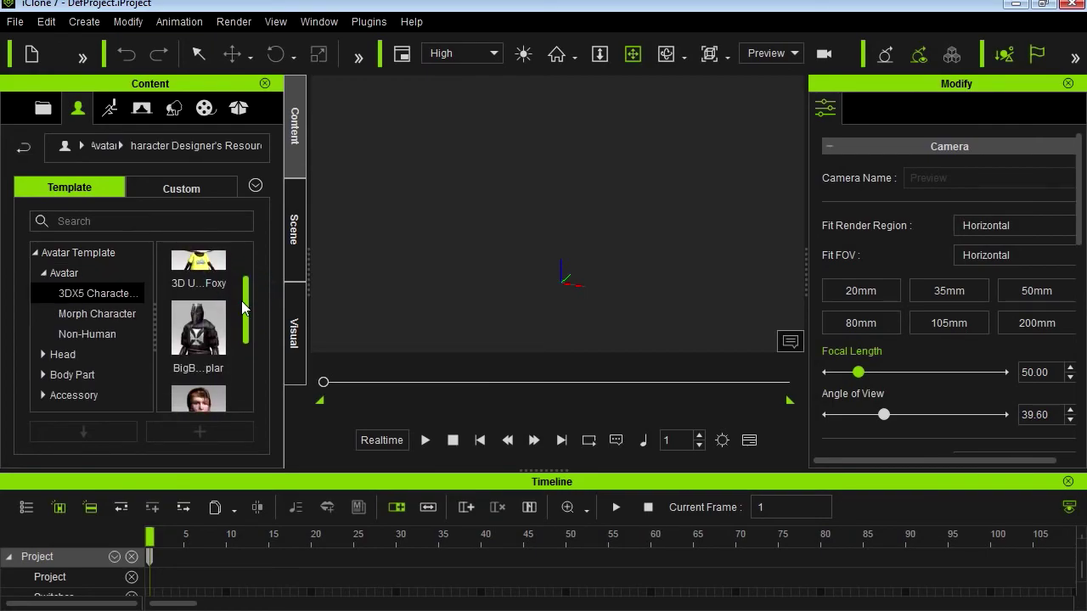
drag(205, 341, 453, 186)
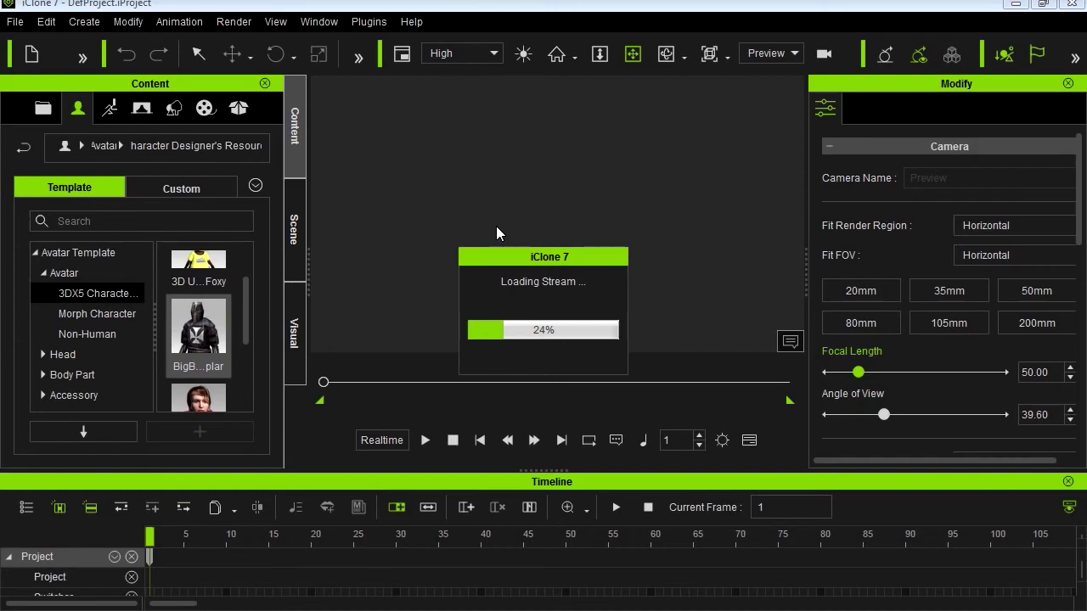
right_drag(605, 256, 585, 250)
scroll(553, 239, up, 5)
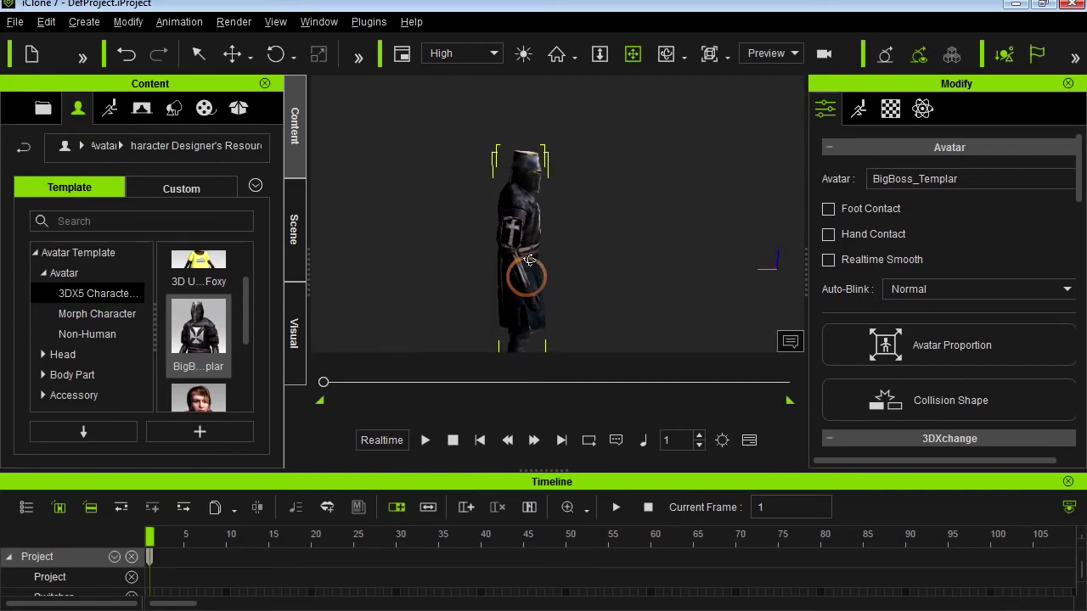
mouse_move(533, 256)
middle_down()
mouse_move(524, 247)
mouse_move(536, 223)
mouse_move(560, 230)
mouse_move(528, 238)
middle_up()
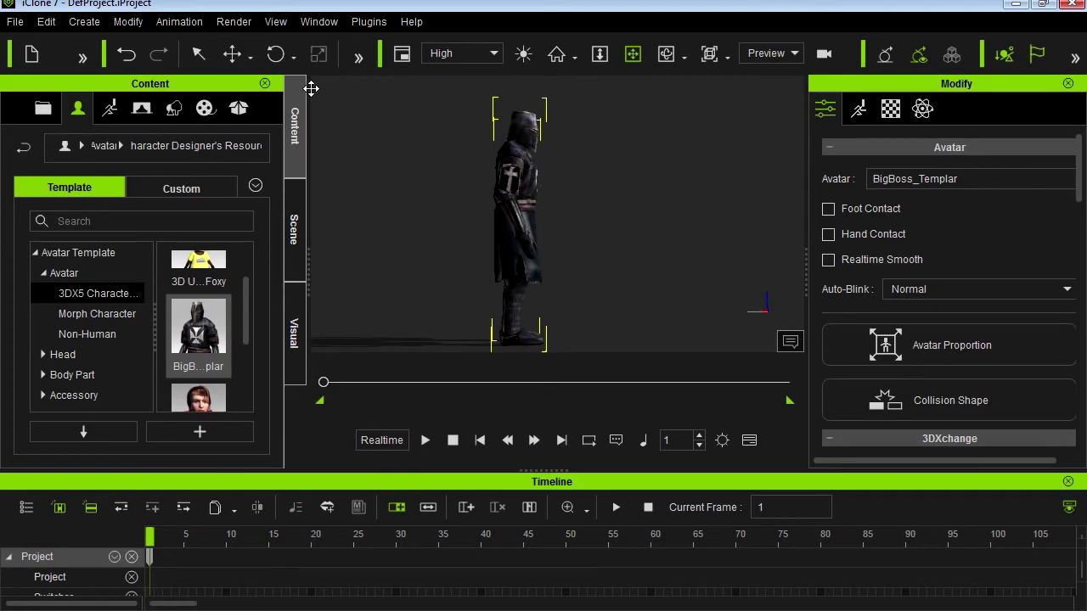
- Switch to the Left camera view and adjust the view around the knight
click(275, 21)
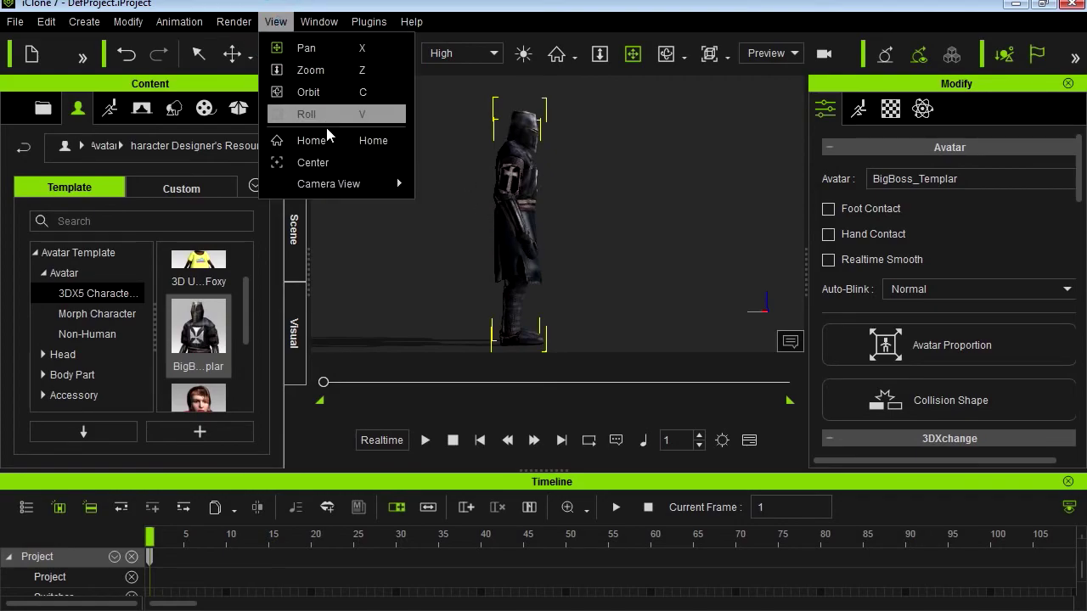
mouse_move(340, 184)
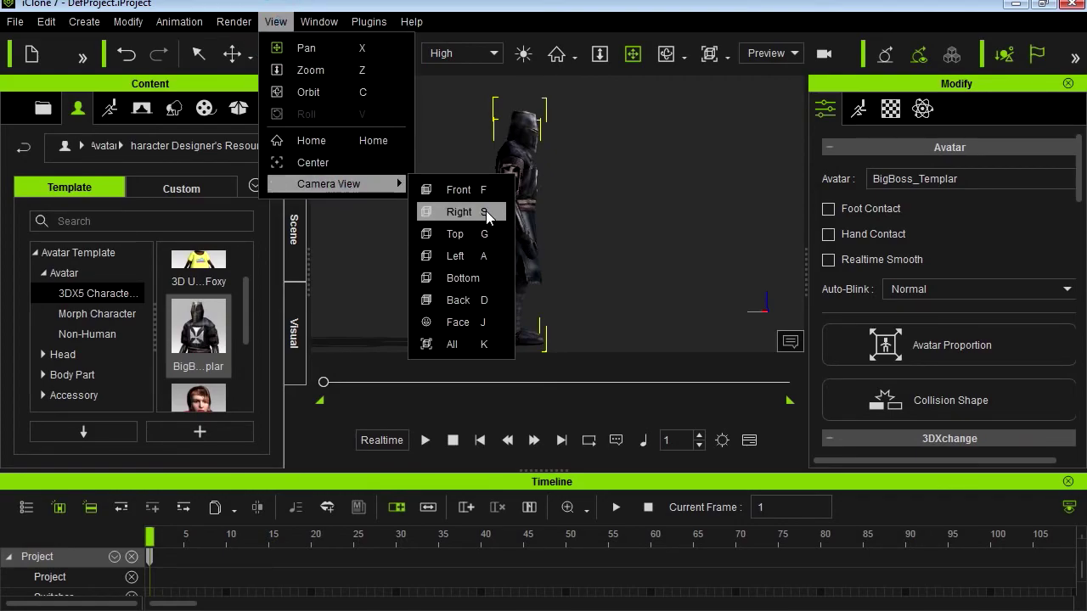
click(485, 255)
drag(581, 222, 679, 188)
drag(673, 260, 553, 264)
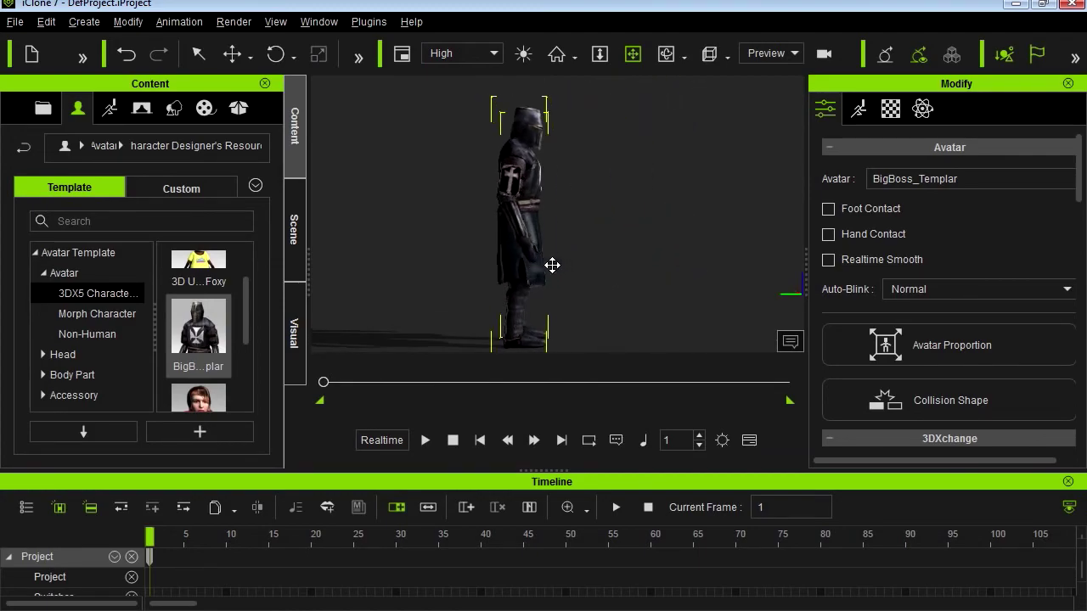
scroll(938, 290, down, 10)
scroll(940, 291, down, 2)
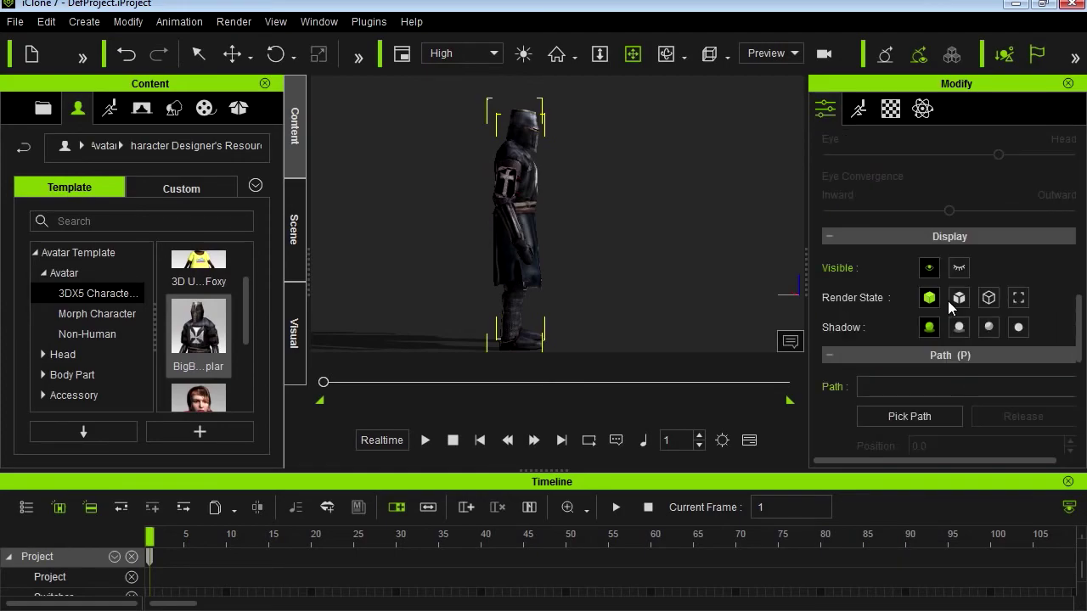
- Set the knight's Shadow display to the fourth, no-shadow option
click(1019, 328)
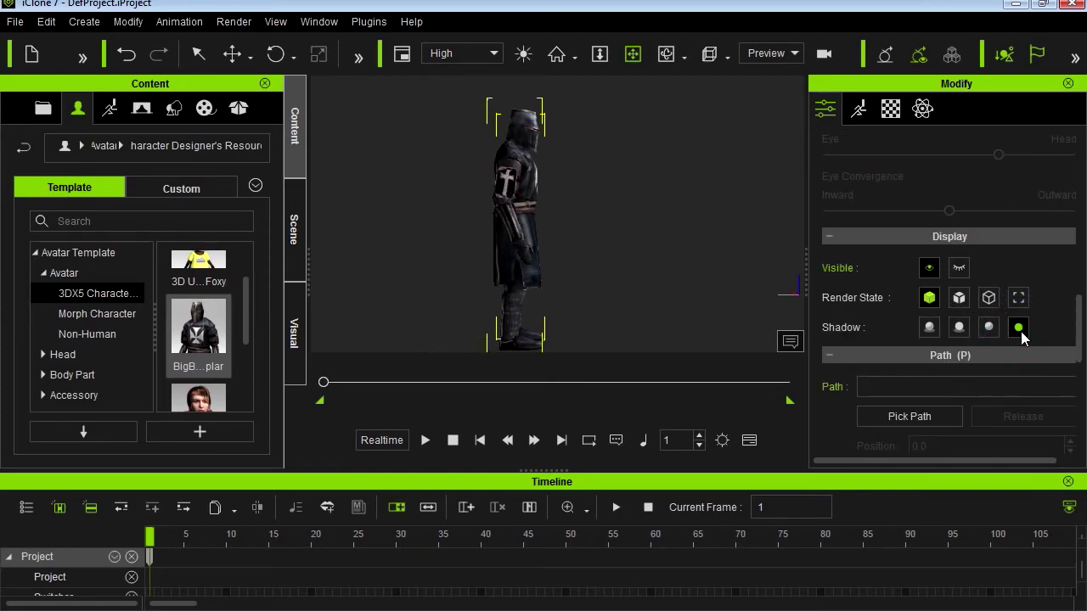
right_drag(642, 305, 595, 280)
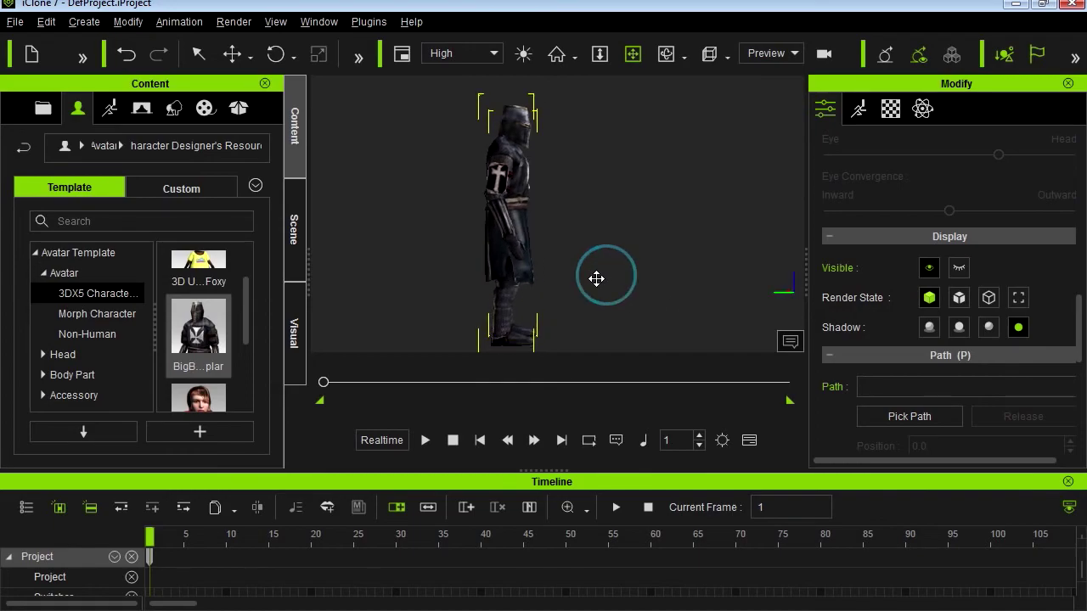
click(988, 328)
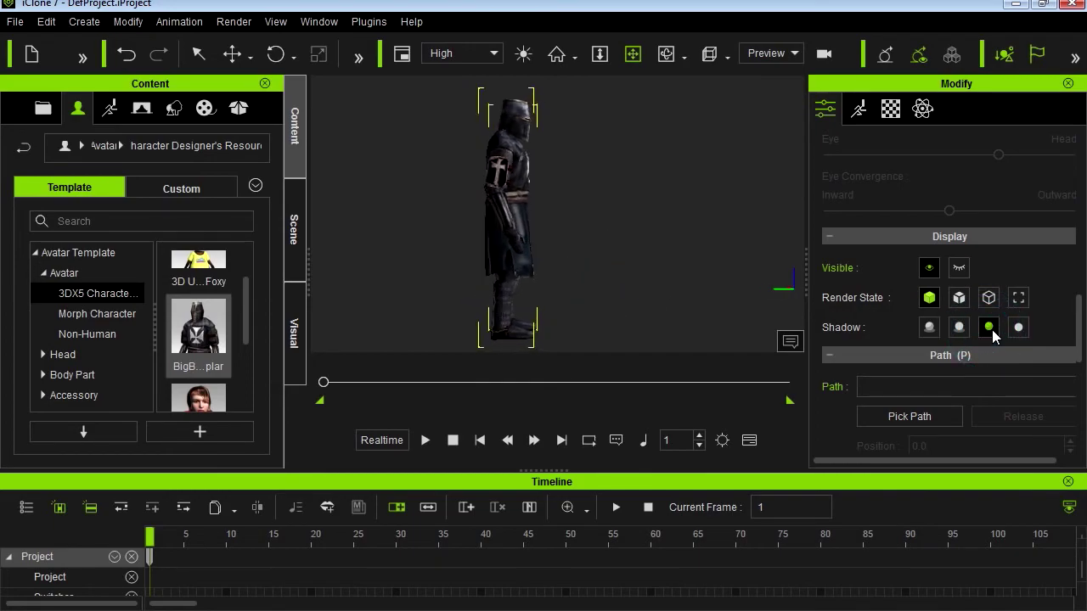
click(1015, 330)
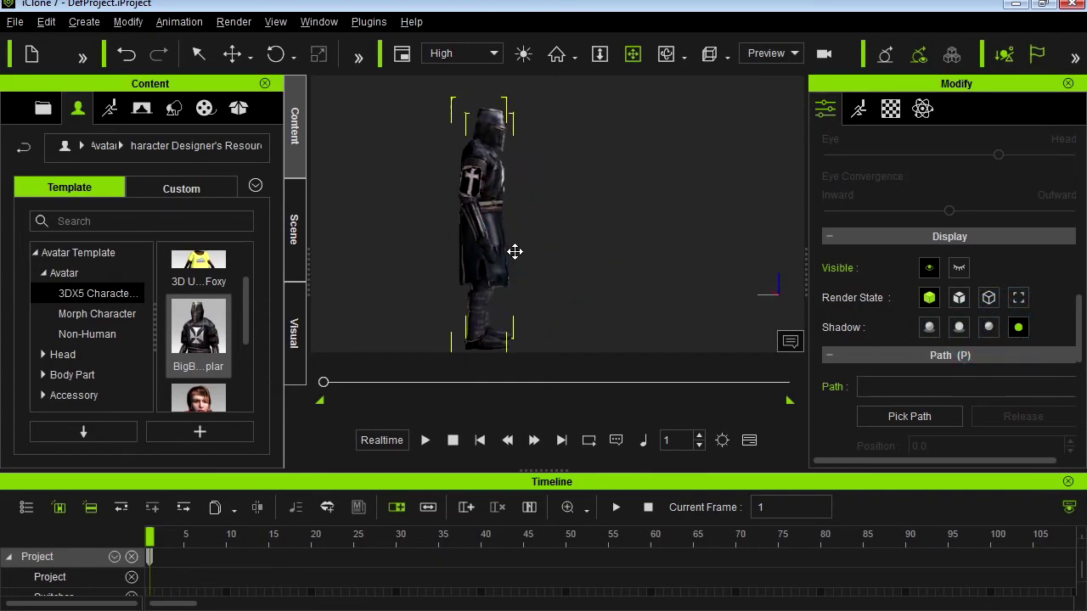
right_drag(515, 250, 532, 250)
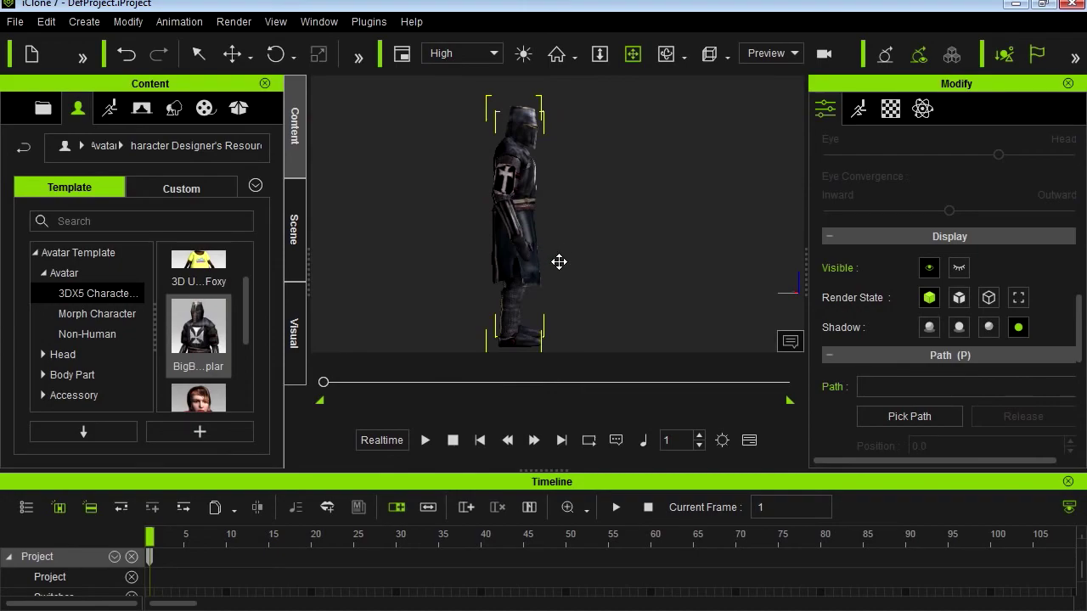
click(859, 108)
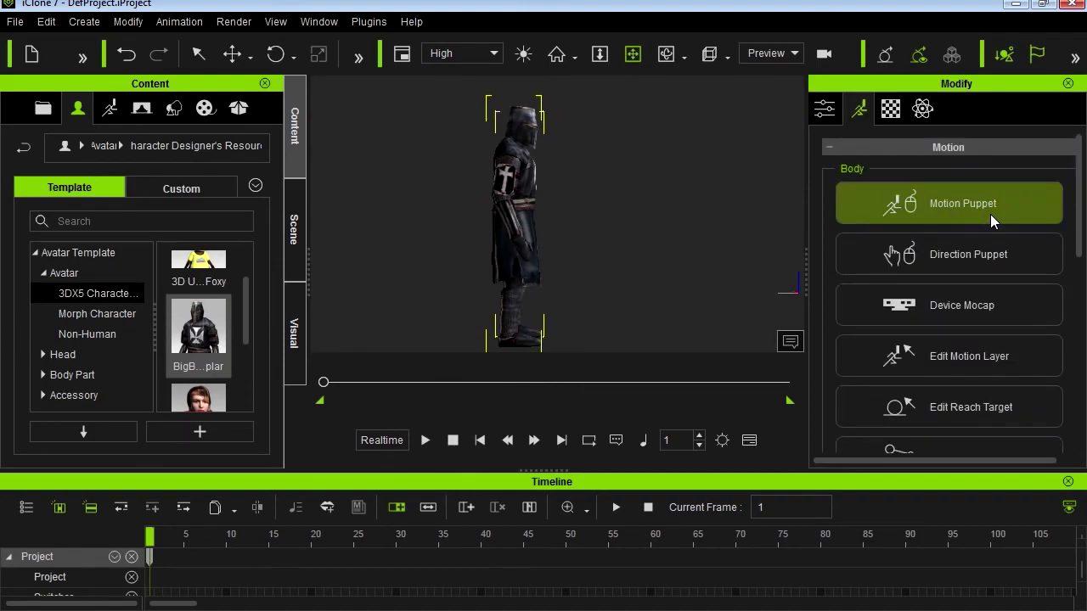
- Preview the 01_Basi... Move preset in Motion Puppet, raising the hips and exaggerating the walk
click(991, 214)
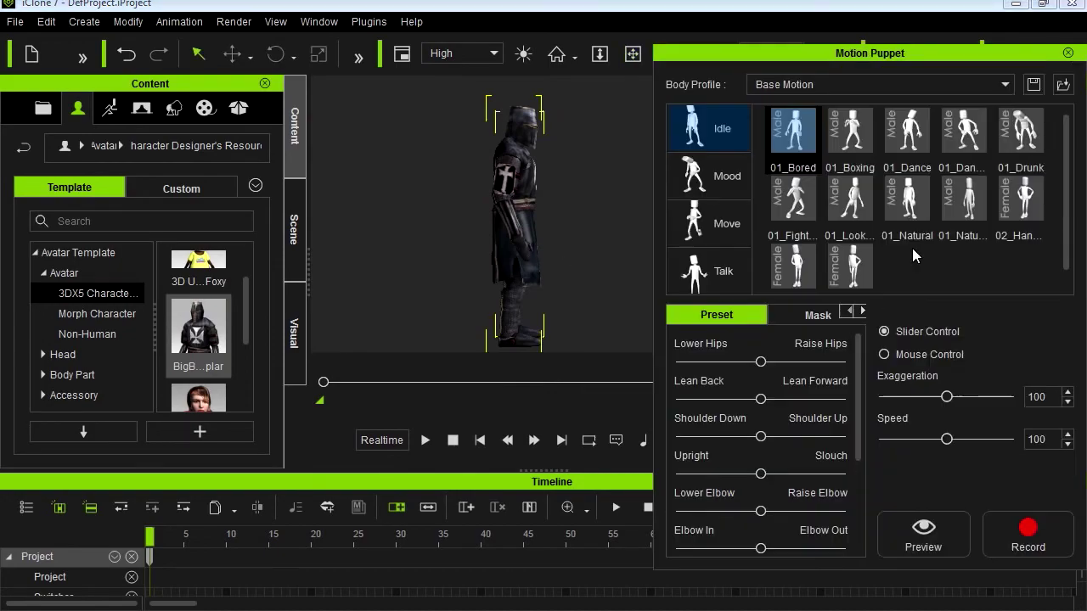
click(735, 242)
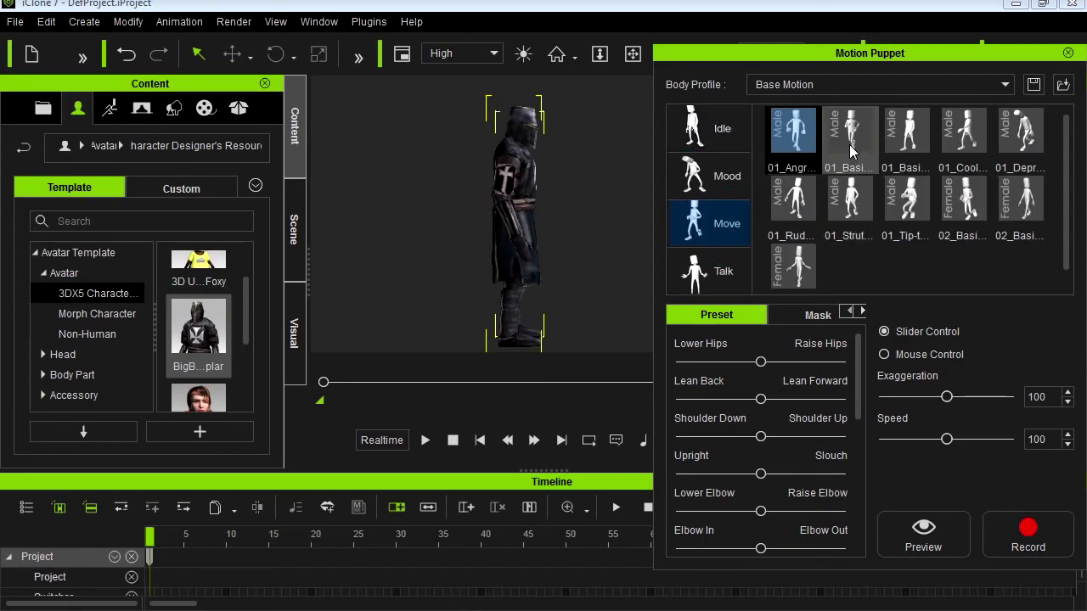
click(852, 136)
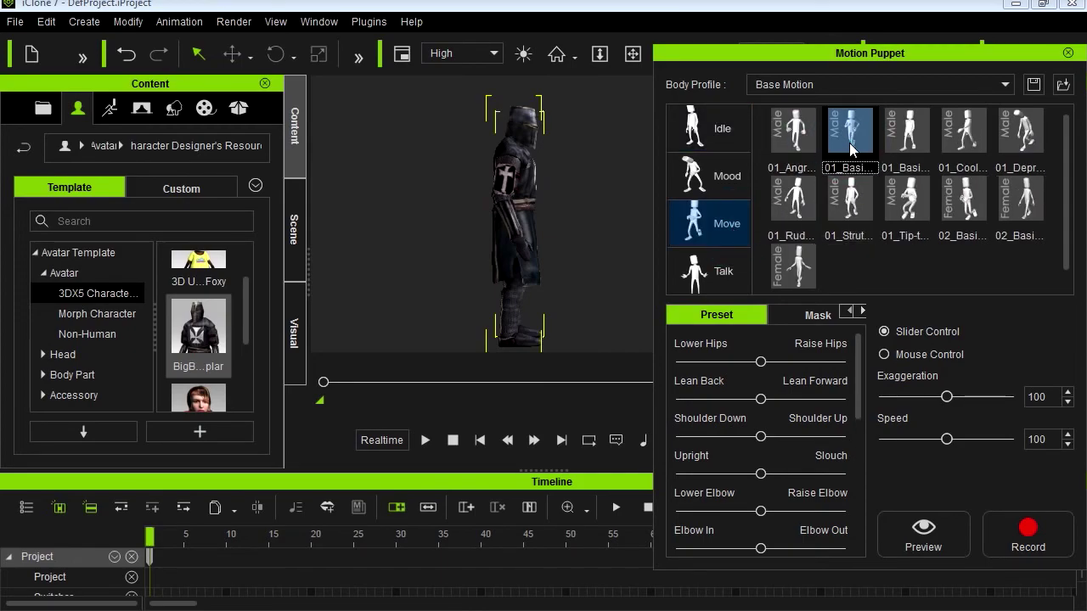
click(924, 541)
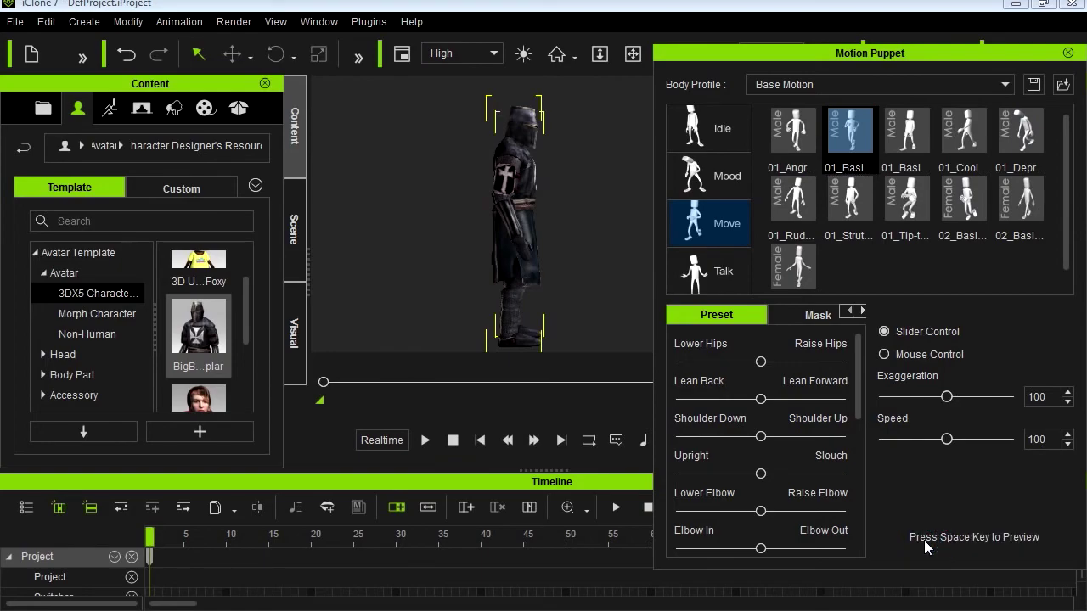
key(space)
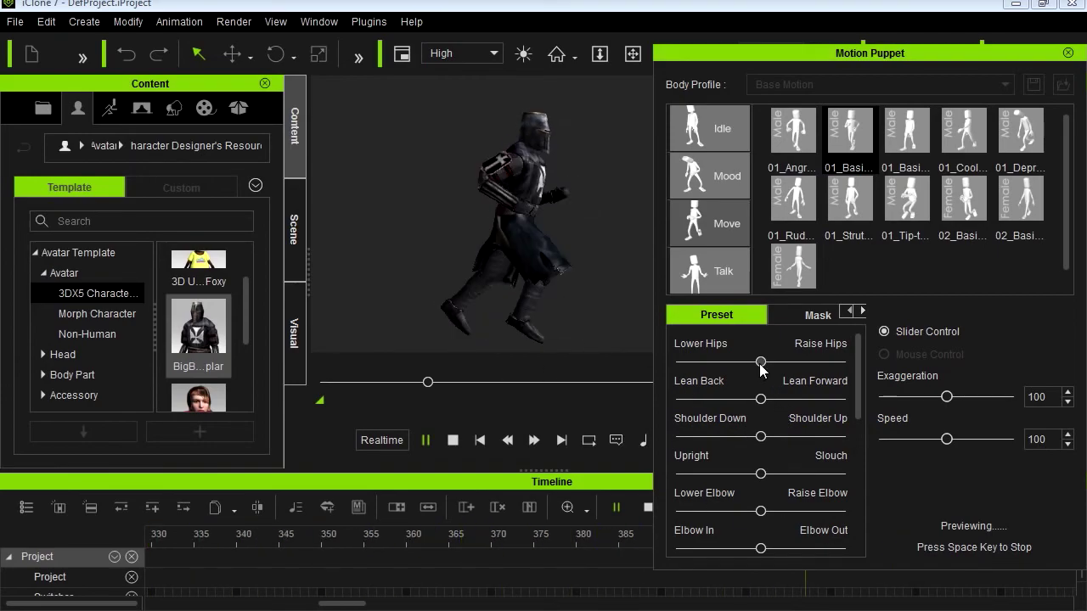
mouse_move(761, 361)
mouse_down()
mouse_move(798, 369)
mouse_move(714, 374)
mouse_move(765, 365)
mouse_up()
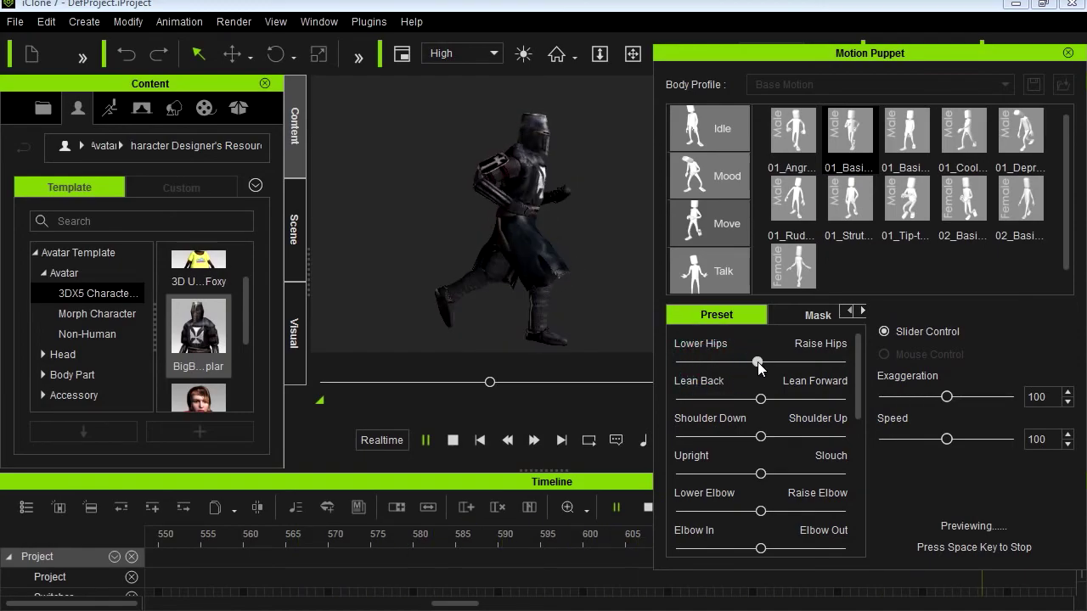
mouse_move(947, 398)
mouse_down()
mouse_move(983, 406)
mouse_move(947, 398)
mouse_up()
key(space)
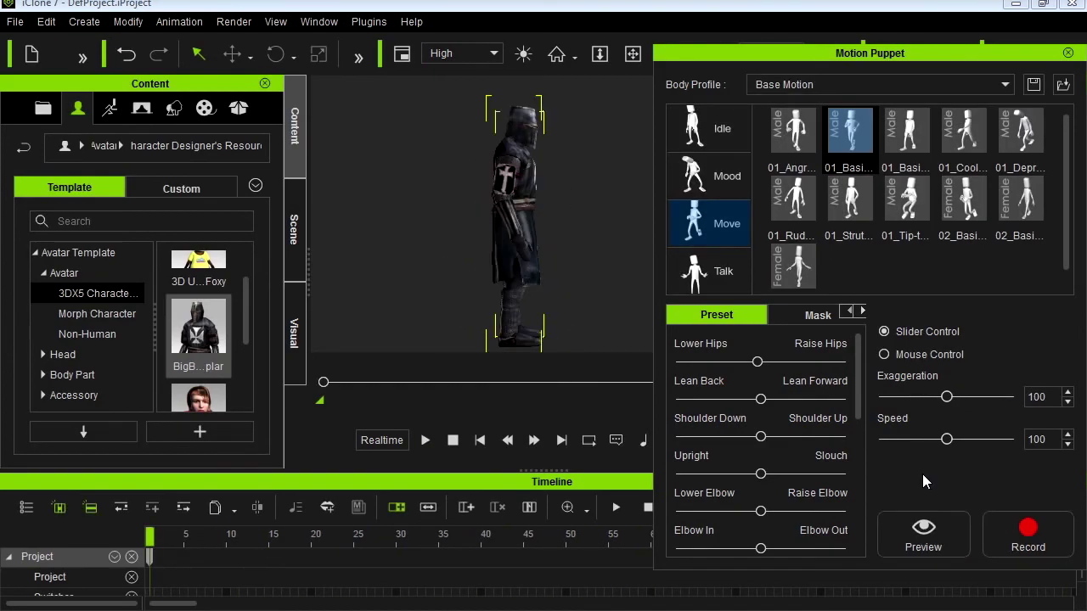
- Record the walk motion onto the knight, reaching frame 254
click(1040, 540)
key(space)
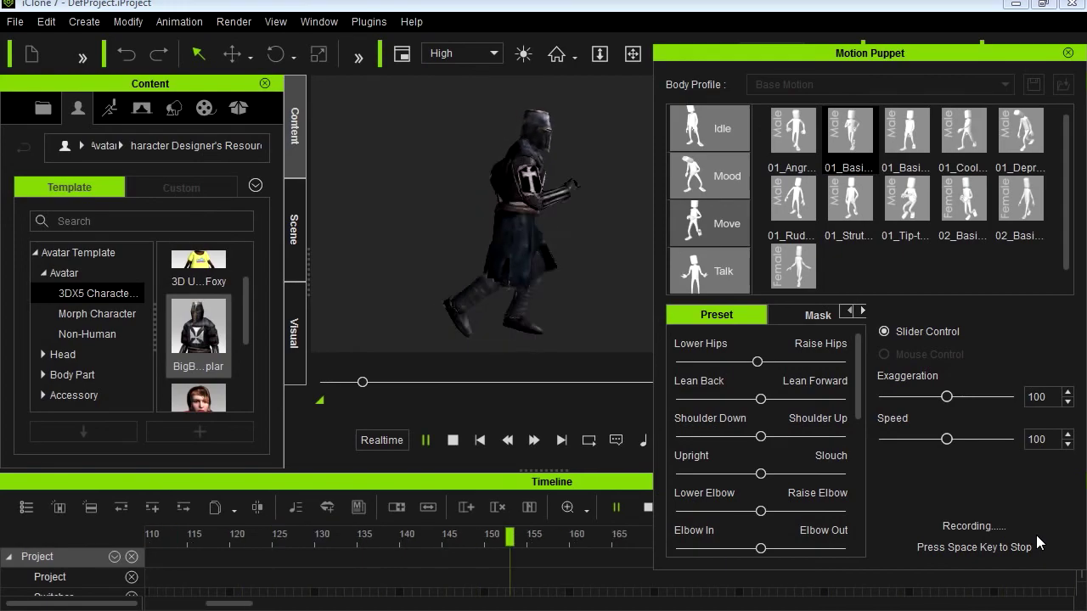
key(space)
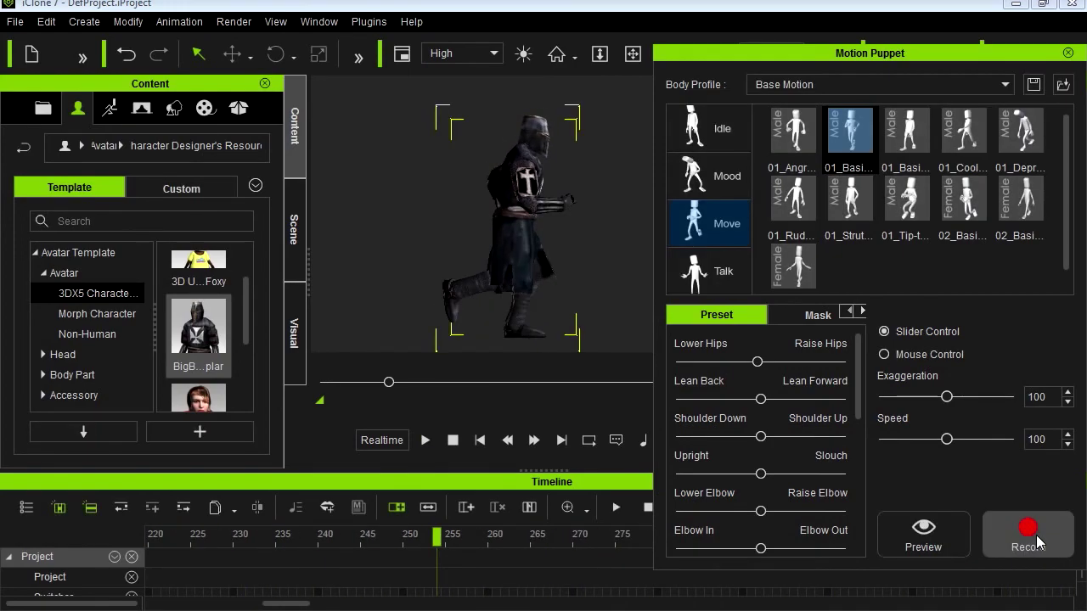
click(1069, 52)
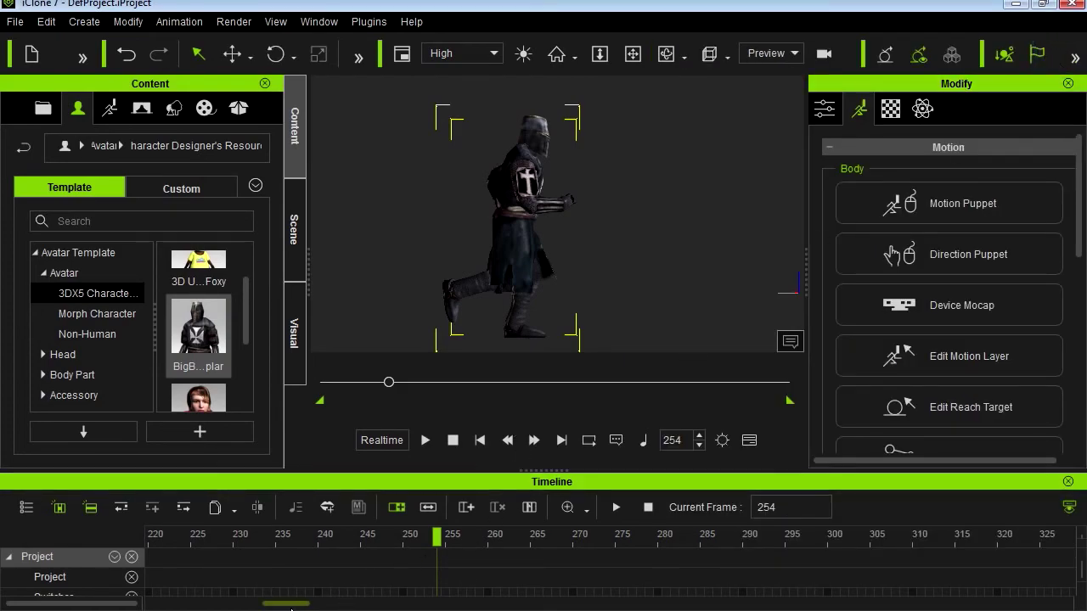
- Return to frame 1, scrub the walk, and shorten the playback range to the first cycle
drag(291, 610, 161, 603)
drag(244, 547, 121, 548)
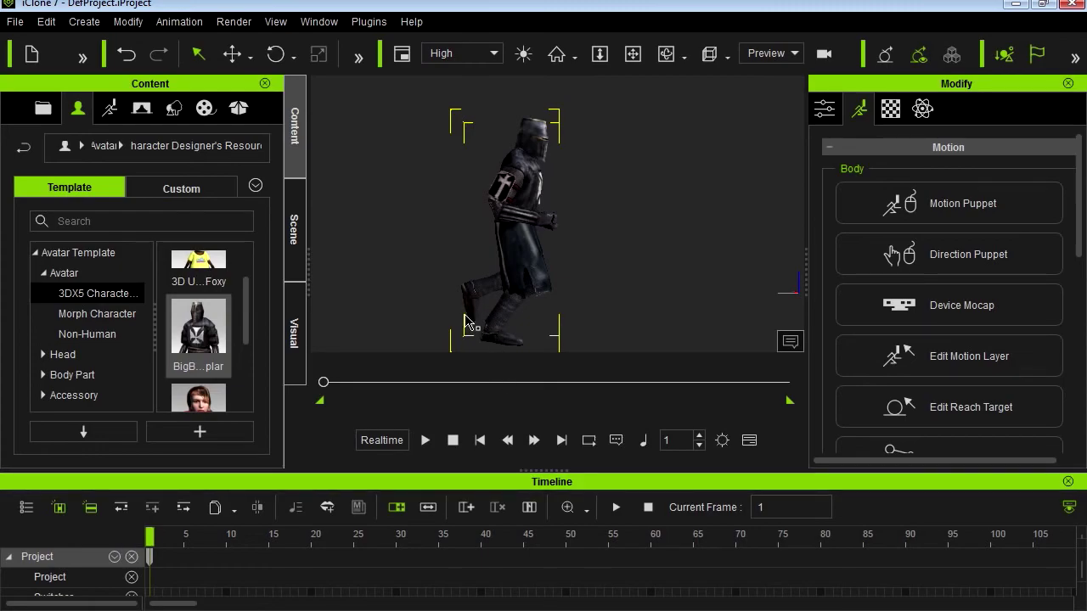
drag(208, 543, 534, 561)
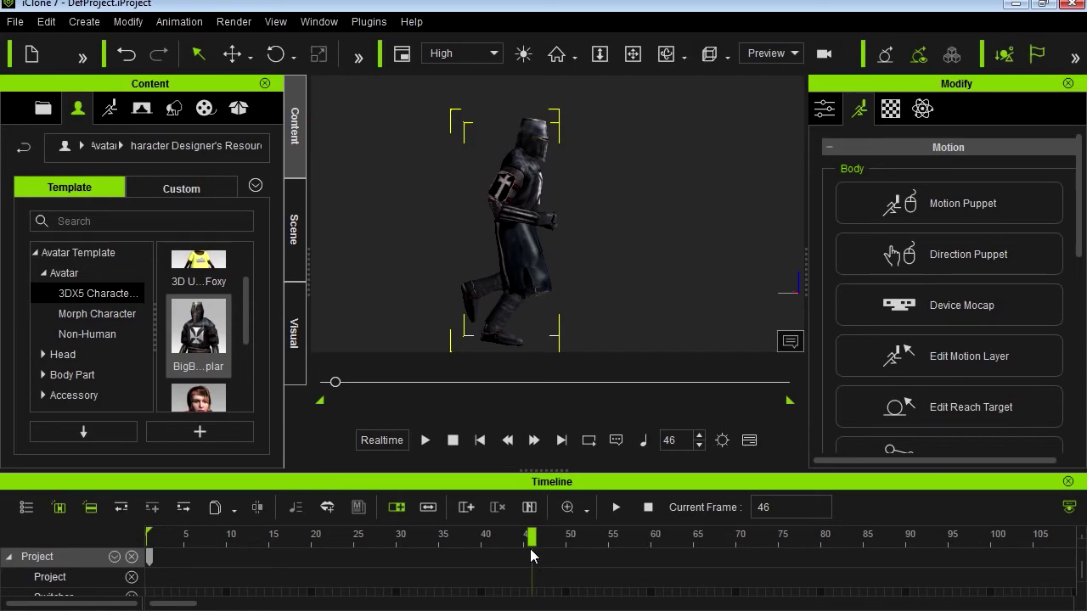
drag(788, 402, 598, 401)
- Enable Loop, play the looped walk cycle, then stop playback
click(588, 440)
click(425, 440)
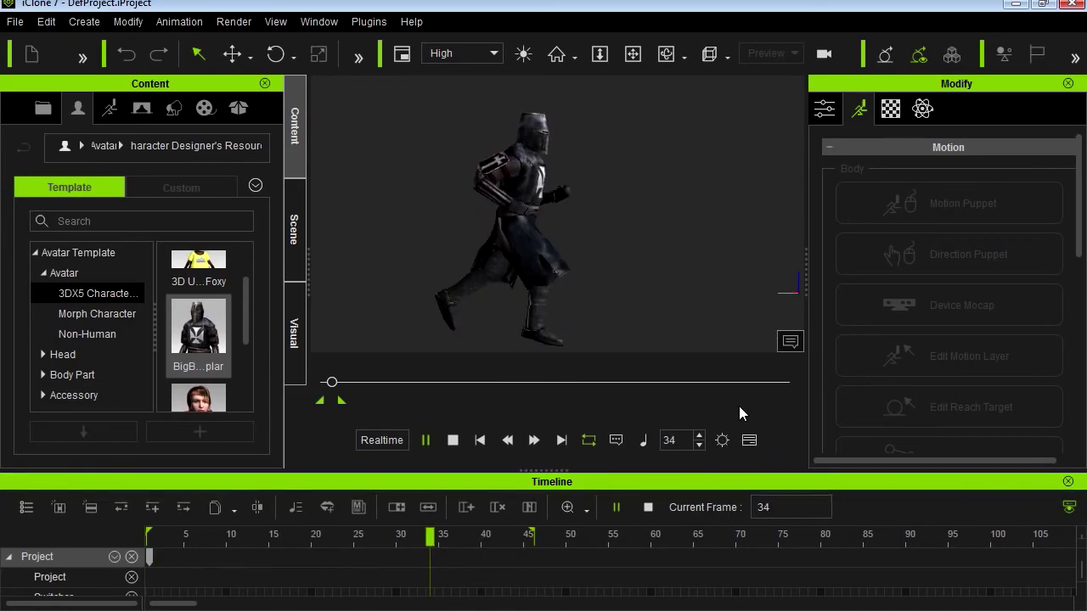
click(586, 440)
click(235, 23)
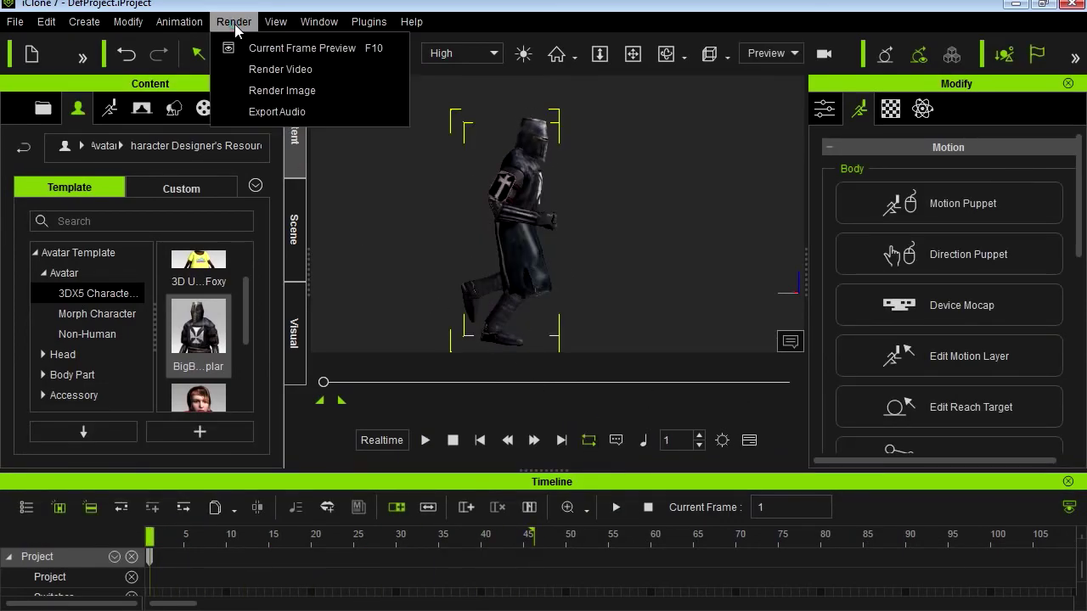
- In Render Video, choose Image output, Png format, Sequence, and Output Range frames 1 to 46
click(308, 71)
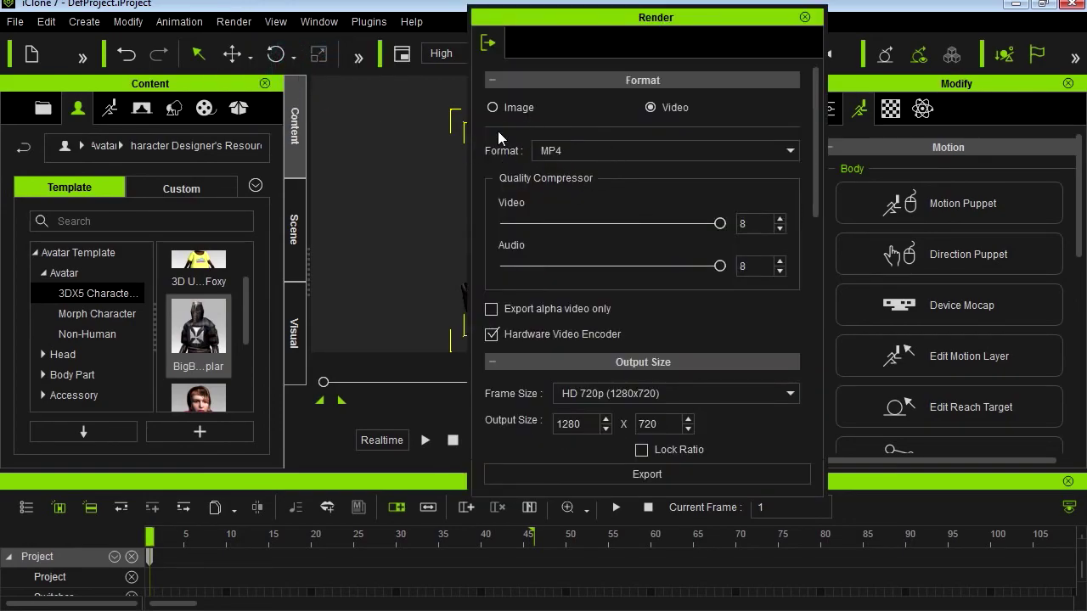
click(503, 107)
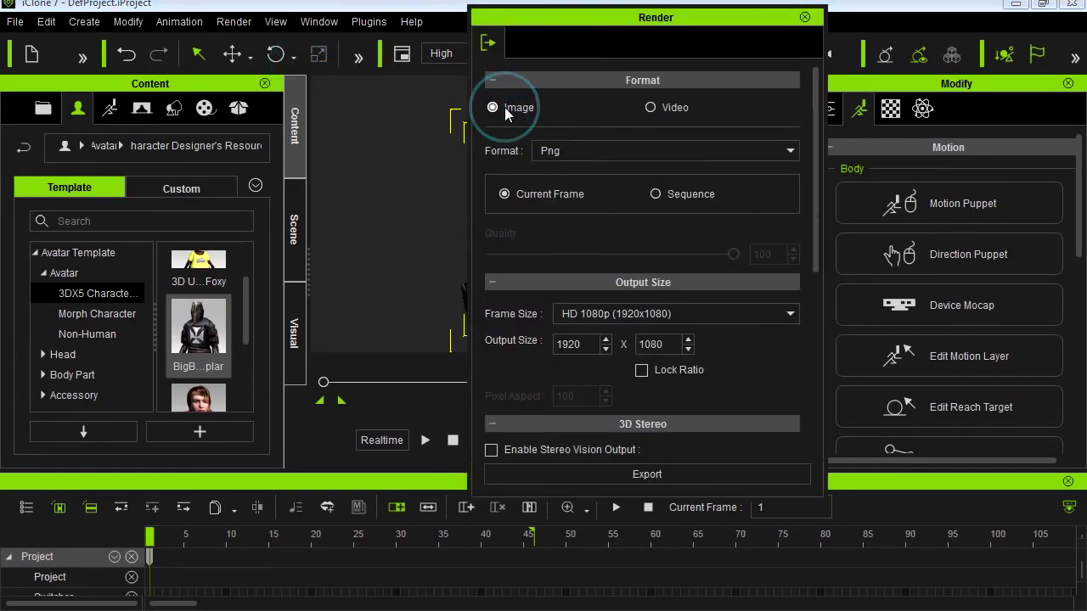
click(579, 158)
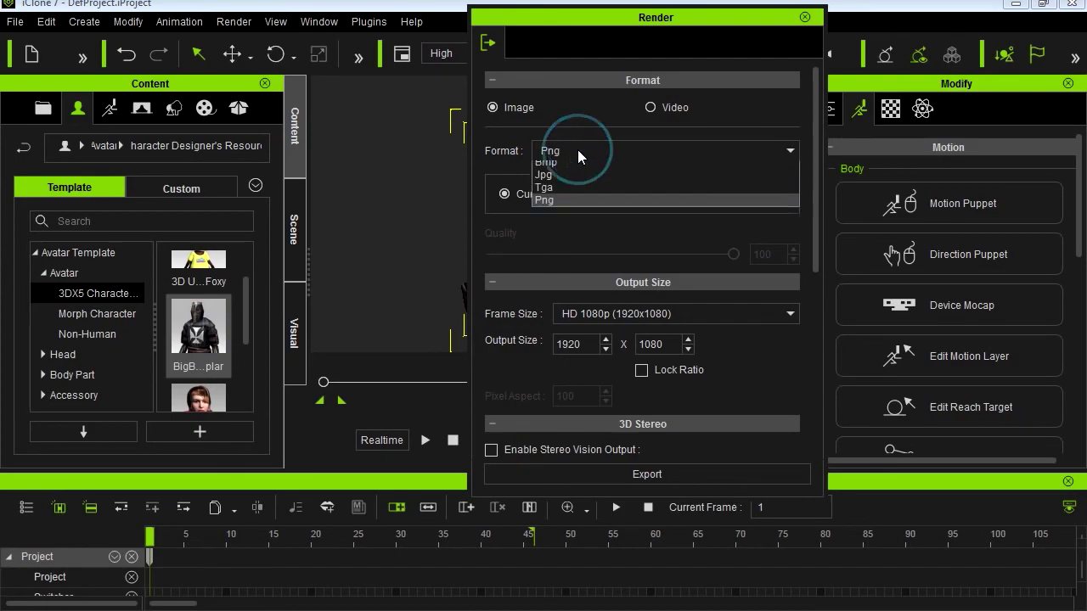
click(553, 205)
scroll(619, 386, down, 5)
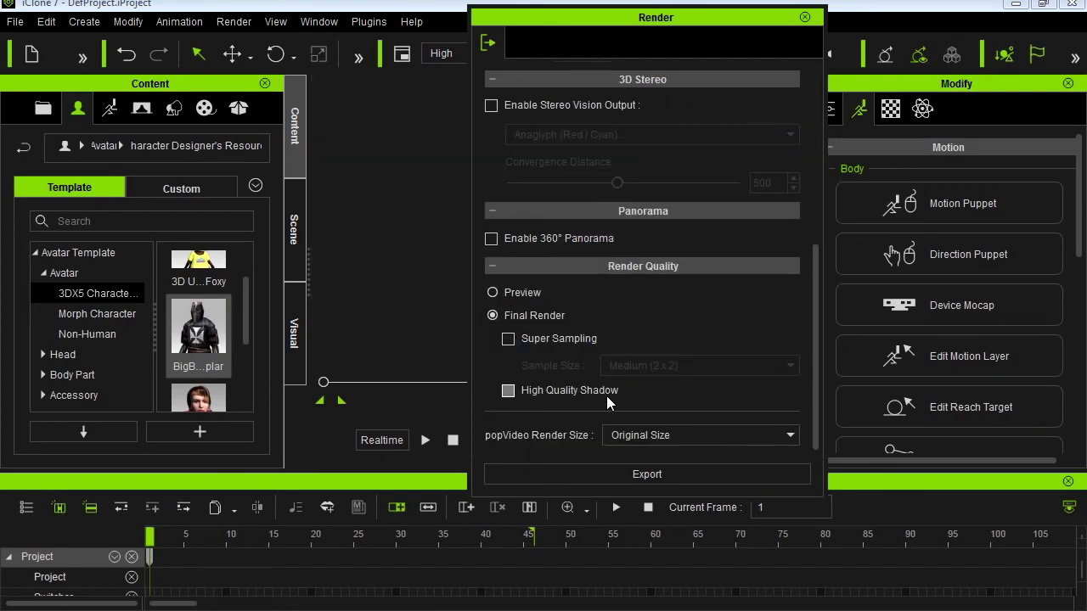
drag(820, 410, 827, 169)
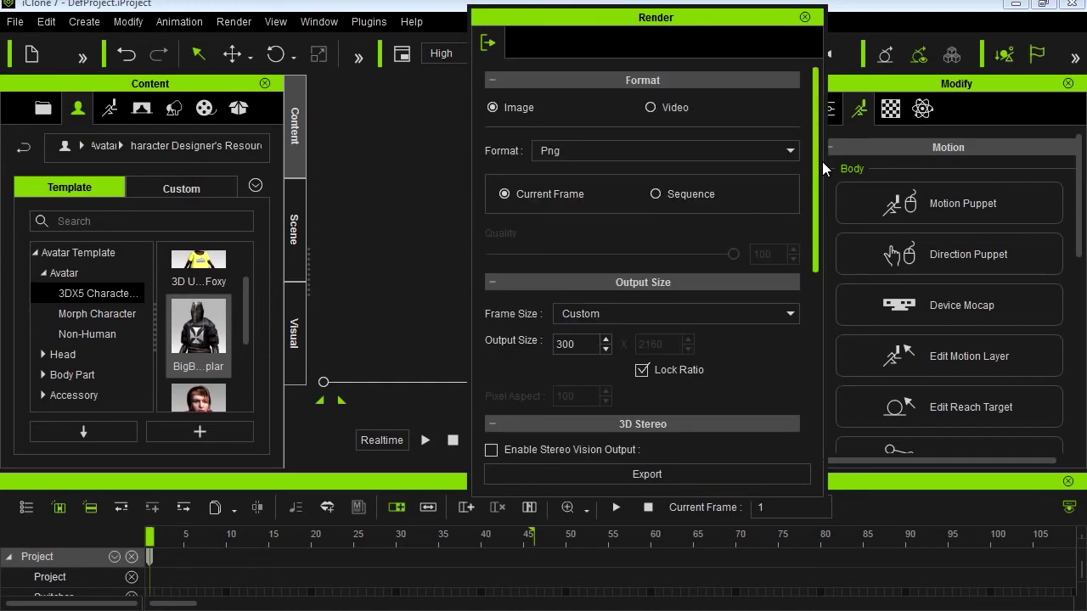
click(654, 194)
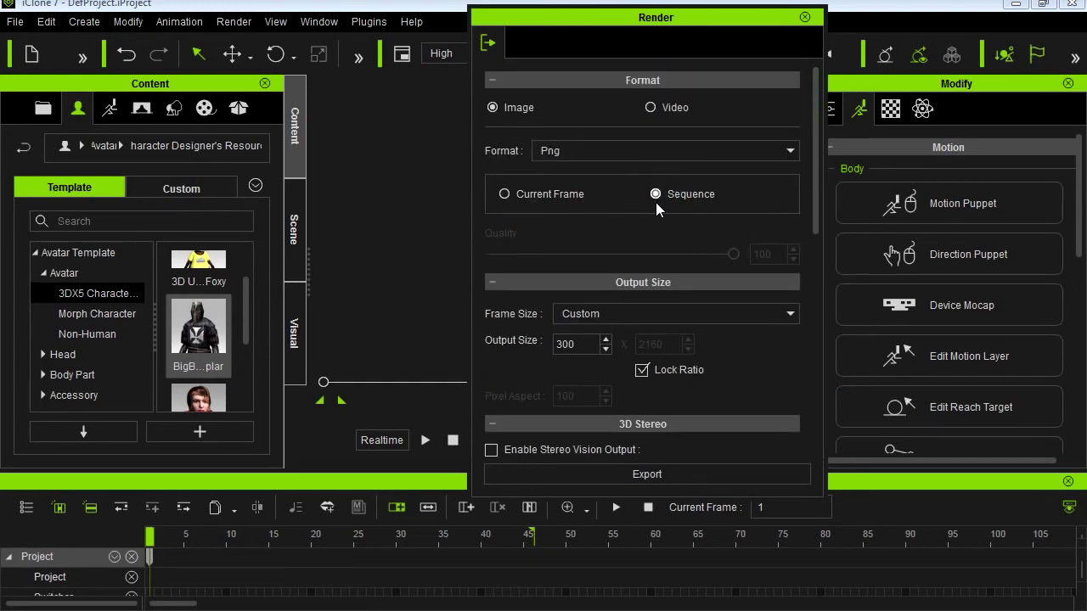
scroll(646, 317, down, 5)
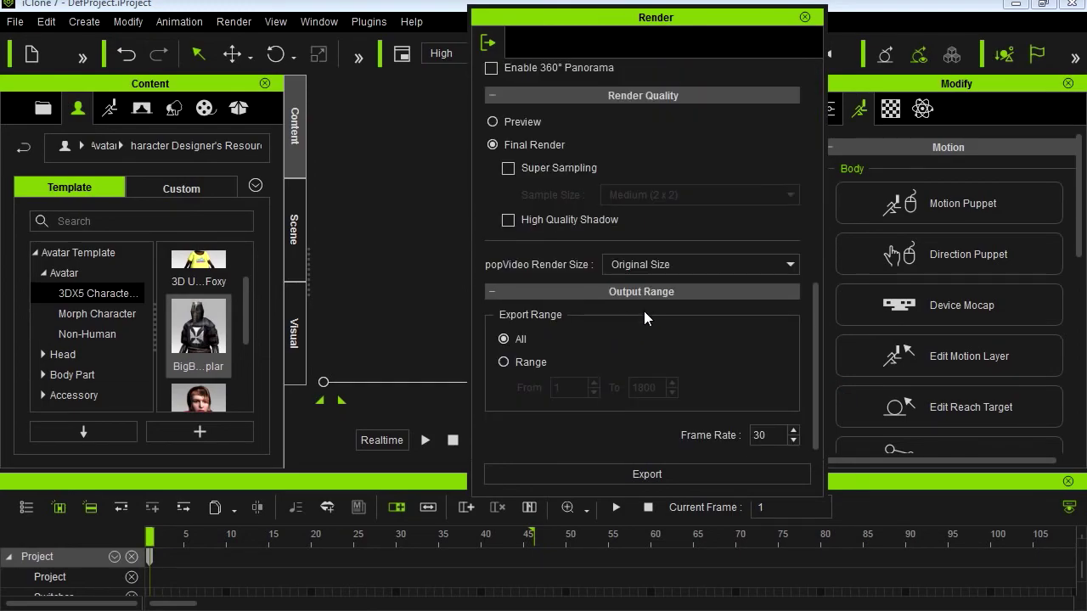
click(530, 365)
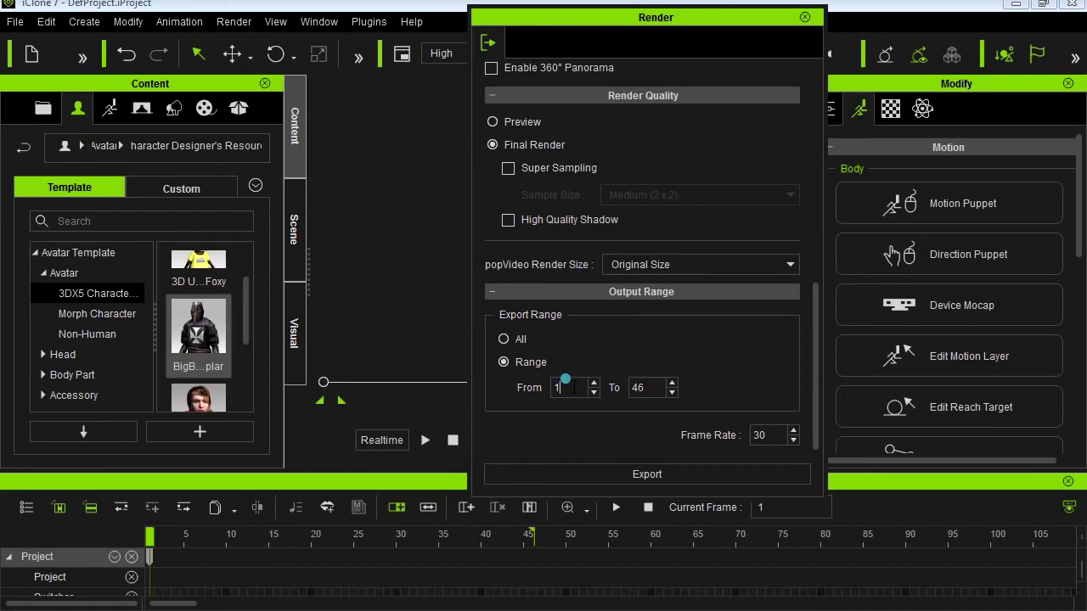
click(654, 387)
- Enter 24 for the frame rate, target the running animation folder, and set output size 300x324
text(24)
click(783, 469)
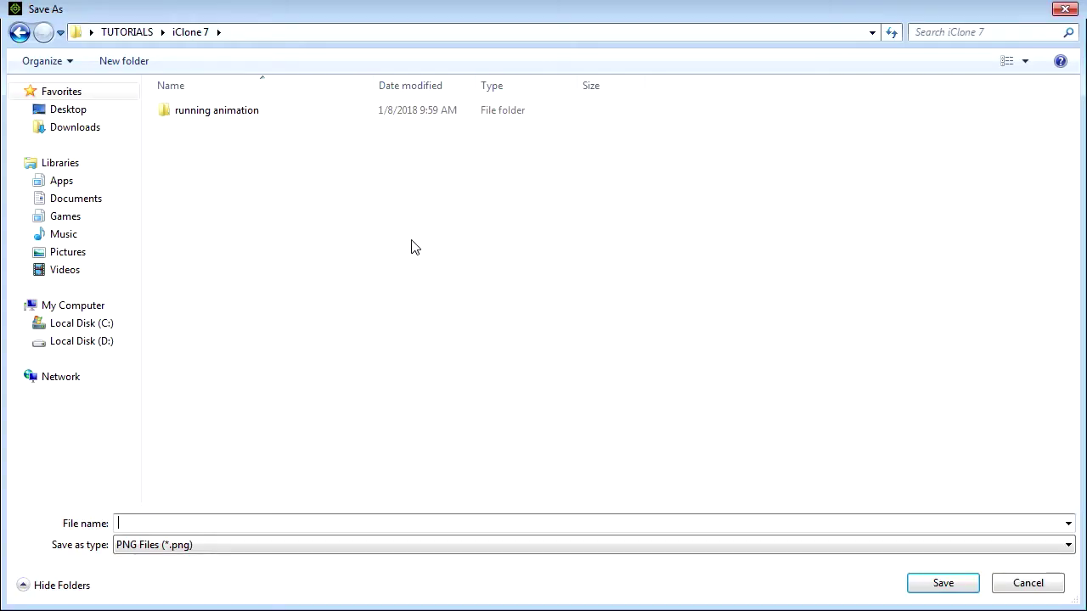
double_click(243, 112)
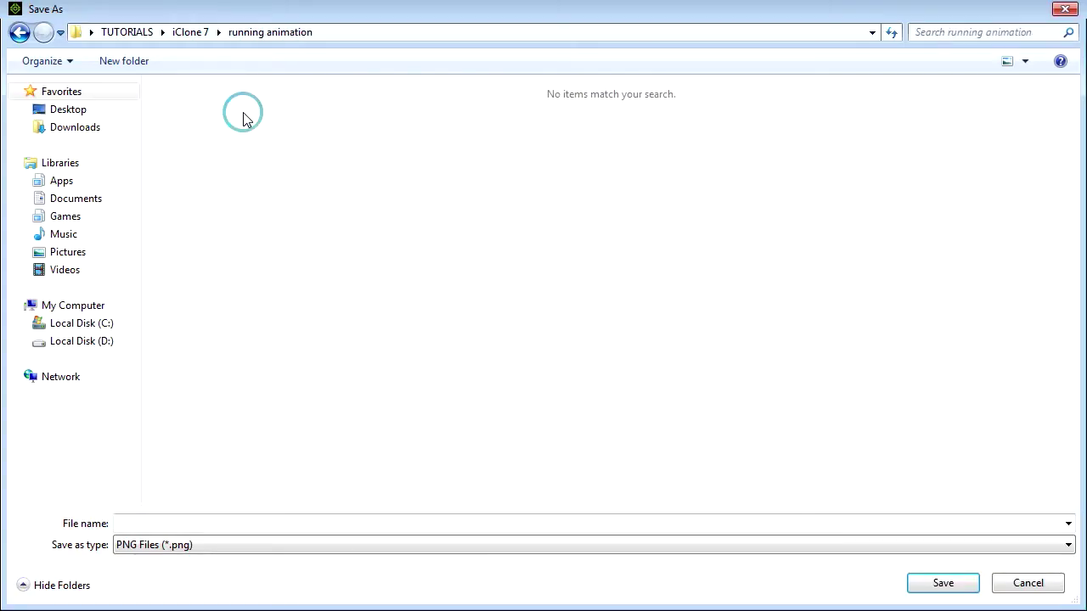
click(222, 521)
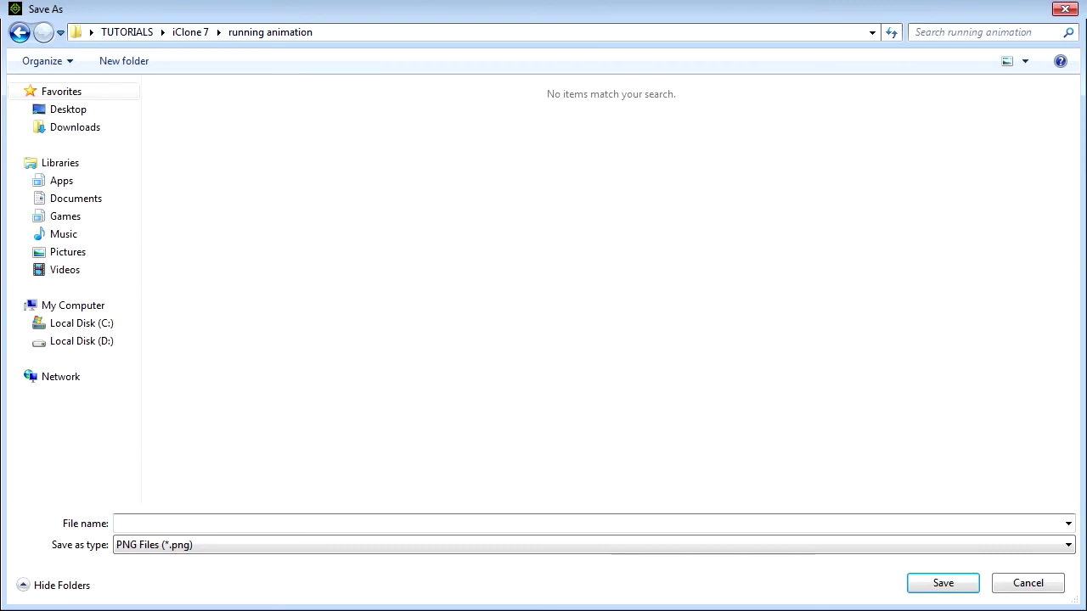
text(run)
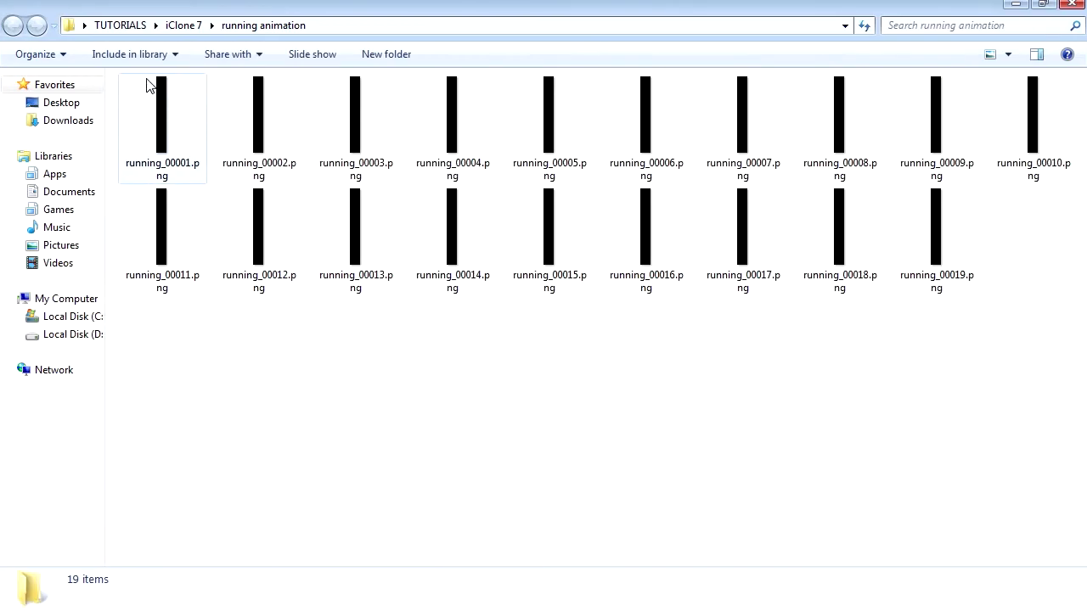
double_click(155, 102)
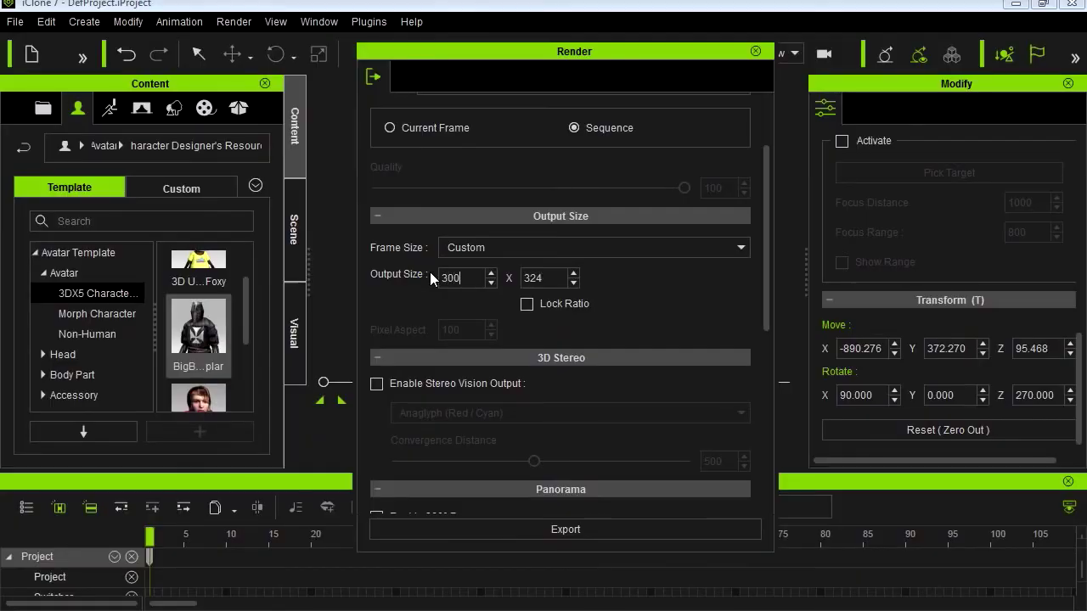
key(Tab)
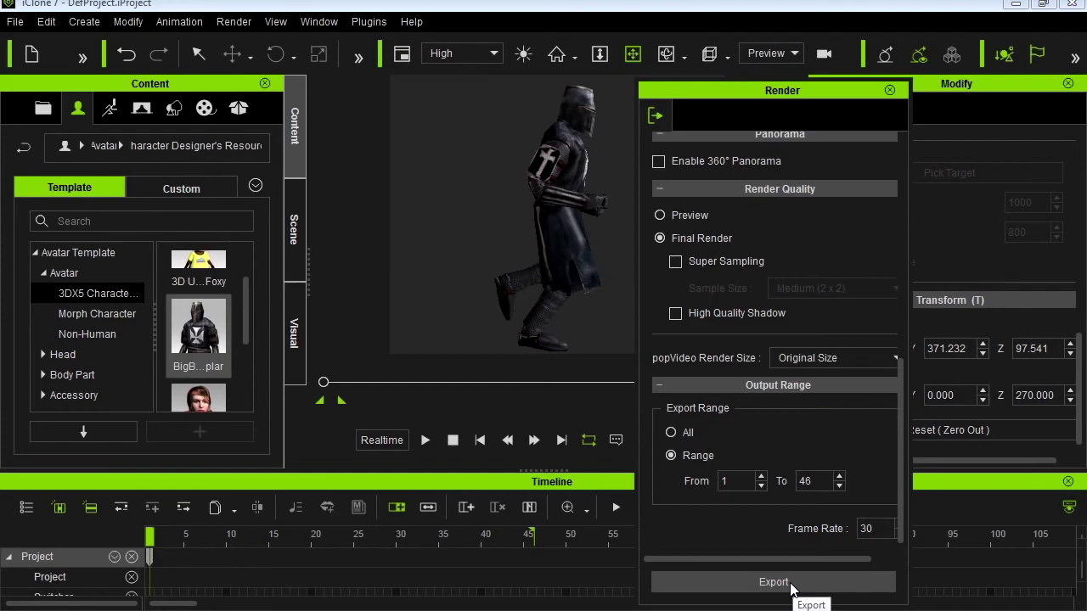
- Export the PNG sequence into the running animation folder with the file name running
click(791, 586)
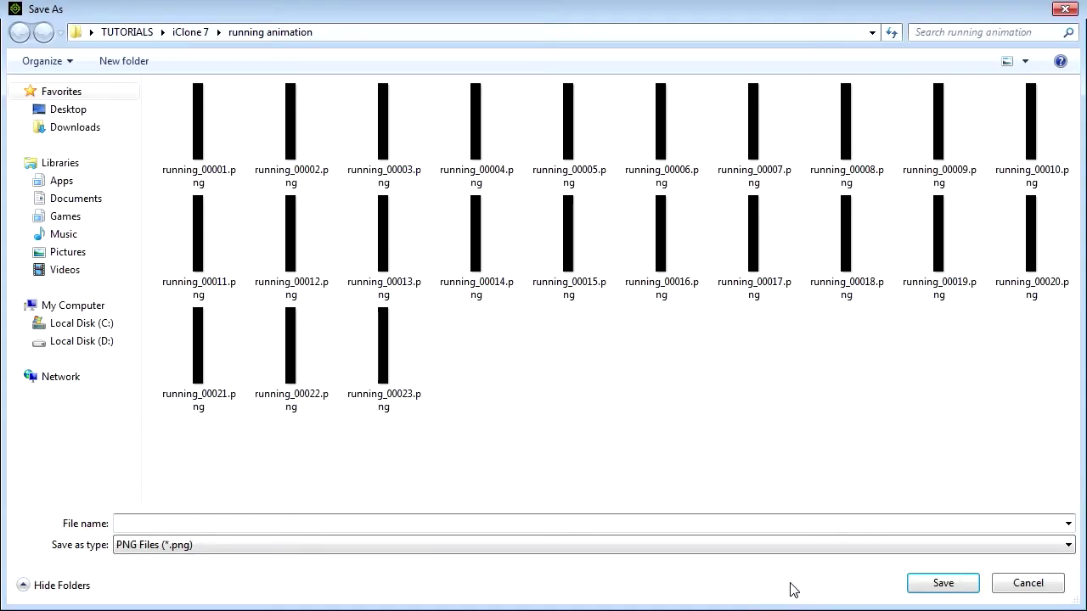
click(1026, 584)
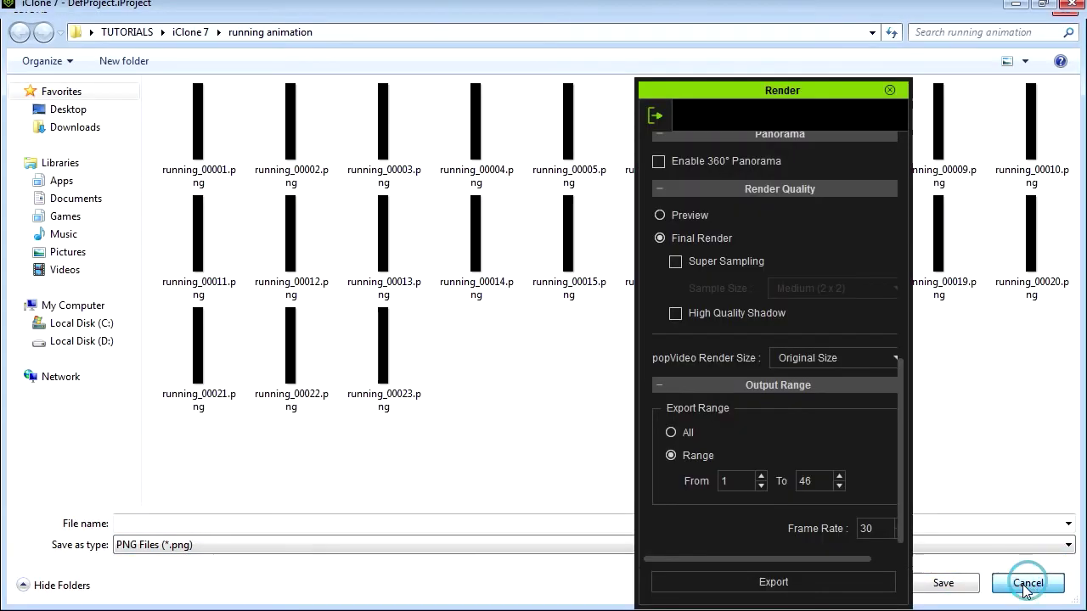
click(756, 527)
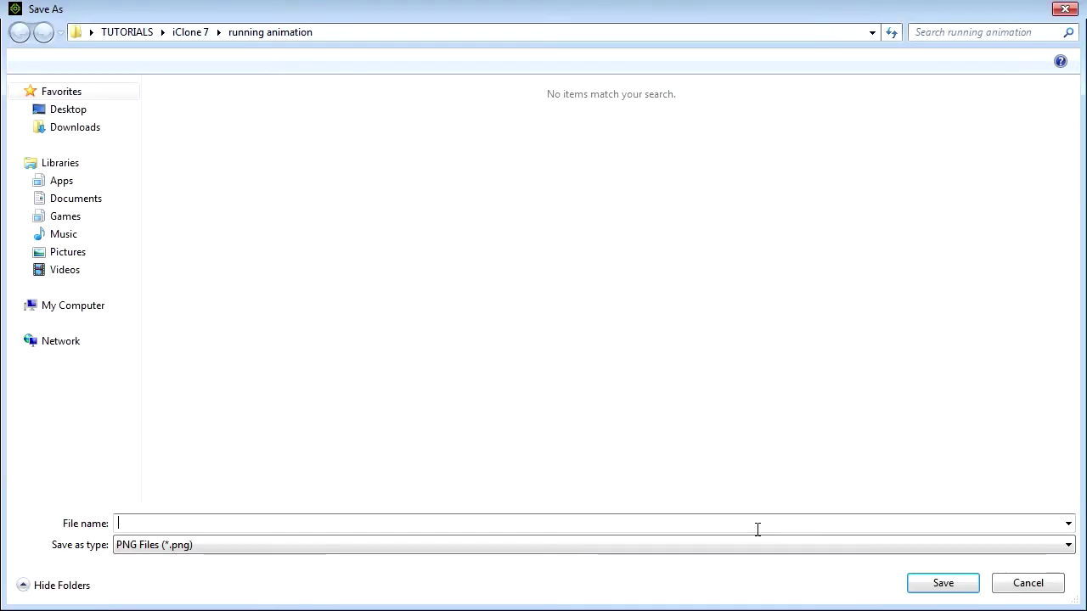
text(running)
key(Return)
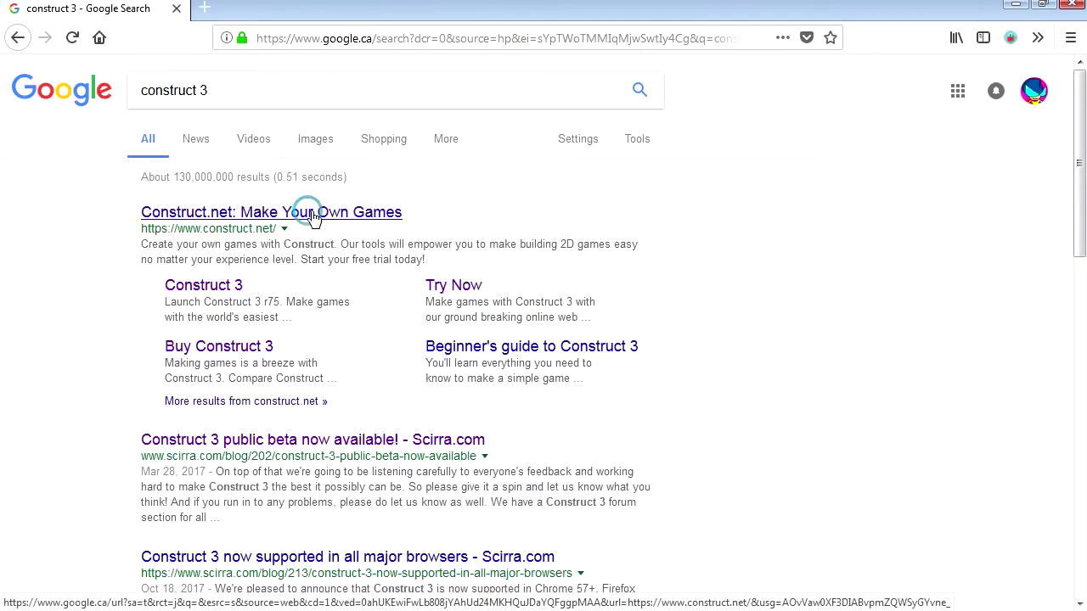
- Go from the construct.net result through Get Started to Launch Construct 3, then start a New Project
click(297, 213)
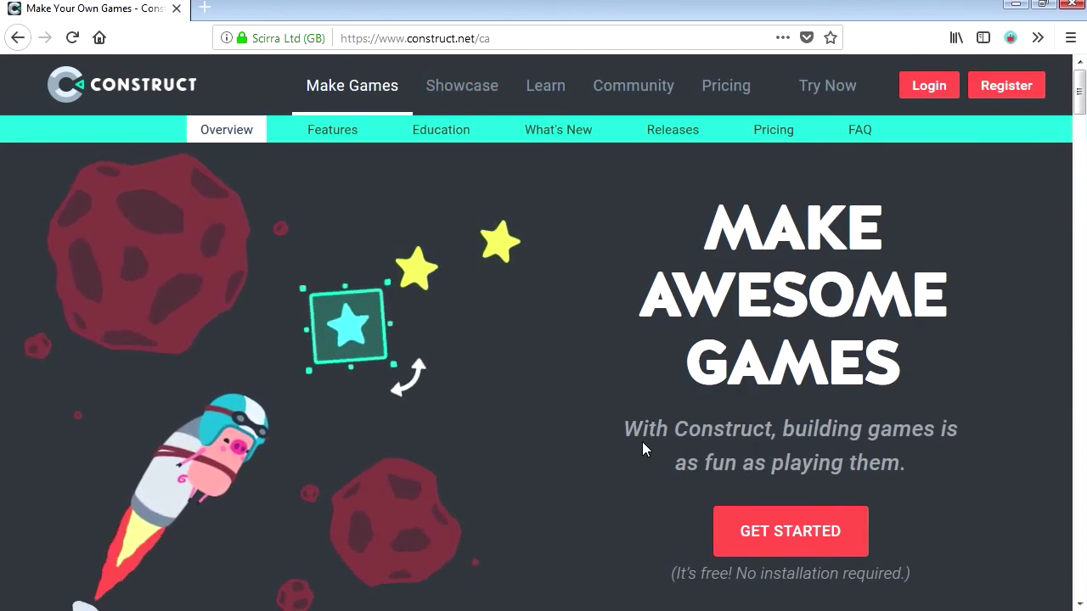
scroll(637, 470, down, 2)
click(784, 448)
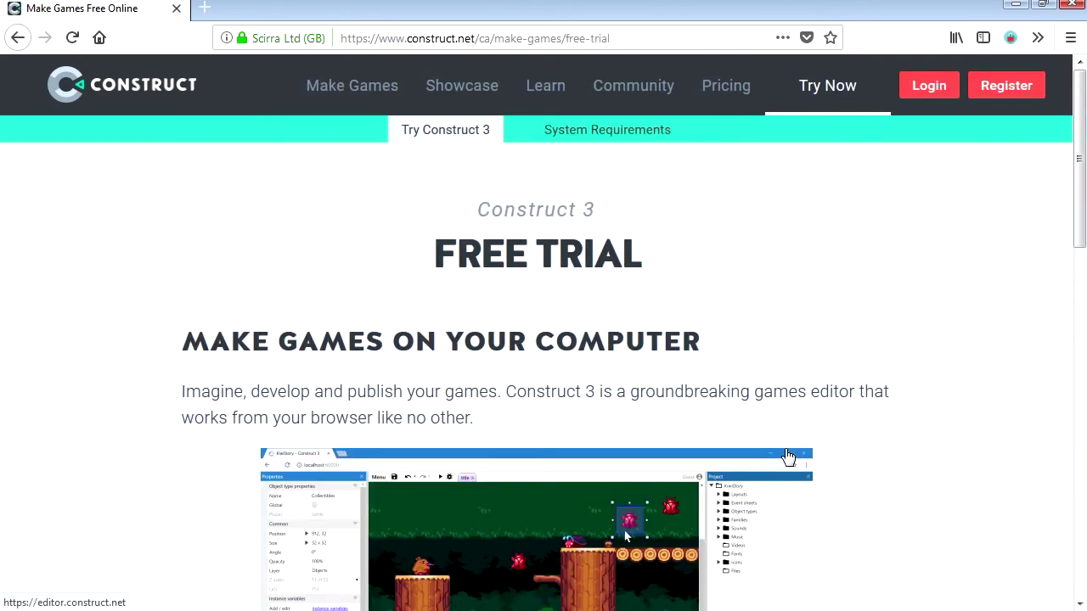
scroll(816, 456, down, 6)
scroll(663, 467, up, 4)
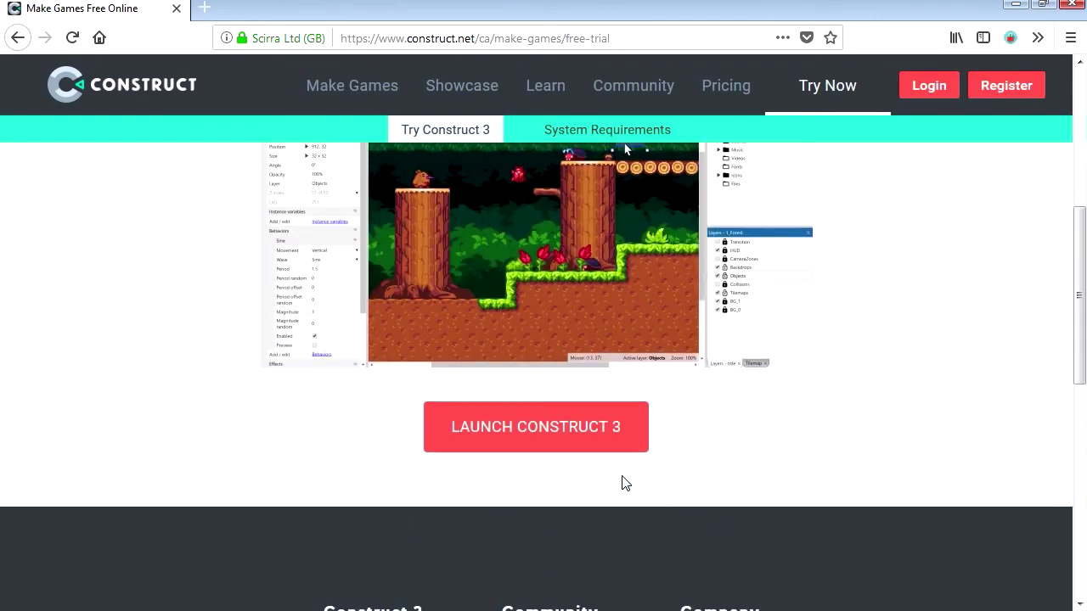
click(535, 427)
click(473, 151)
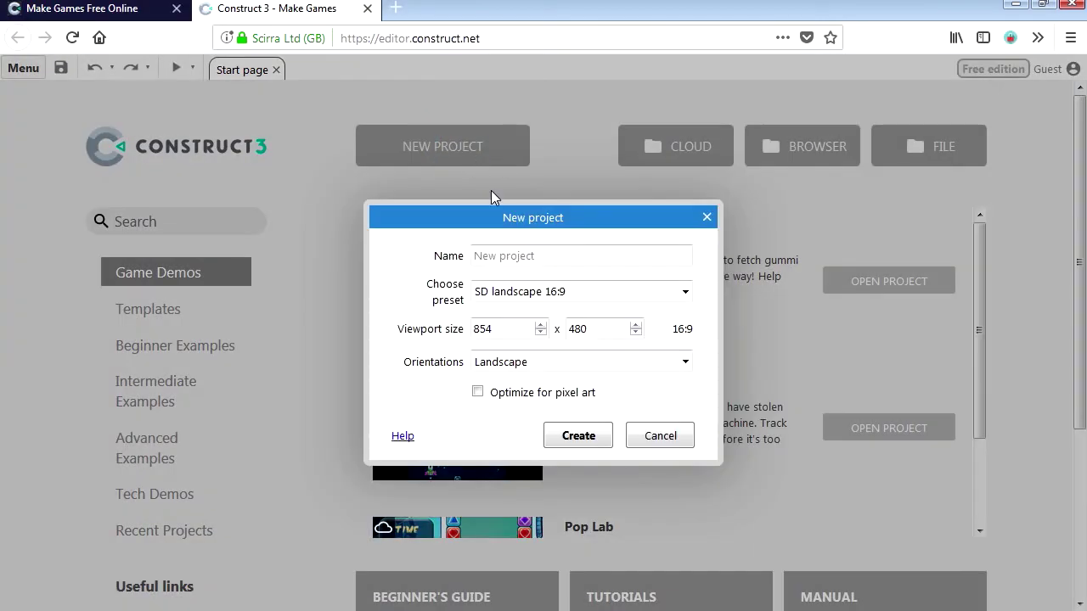
- Create the project named animation using the SD landscape 4:3 (640x480) preset
click(577, 255)
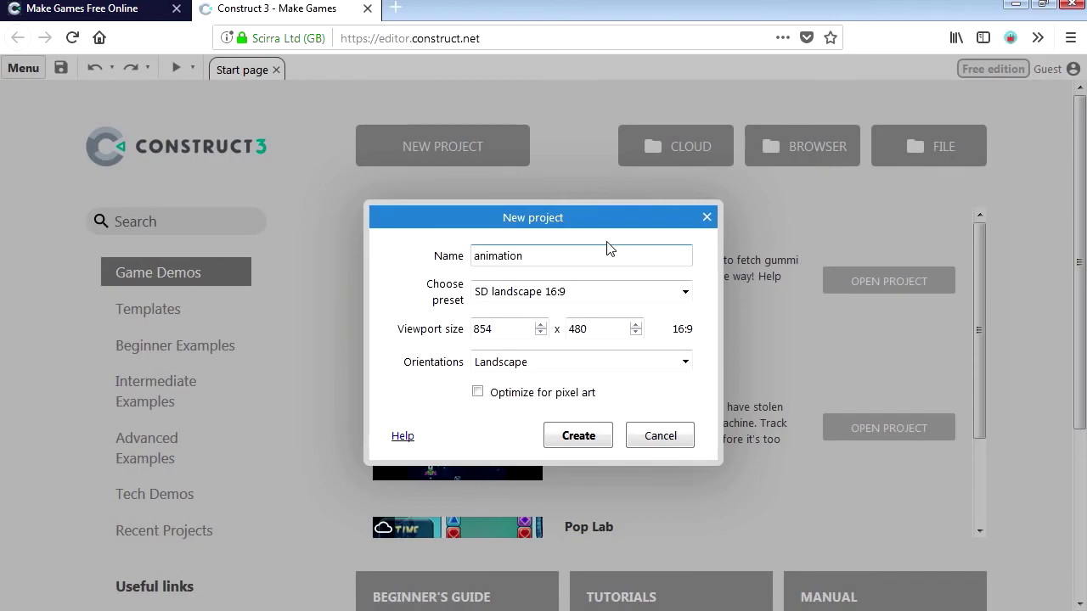
click(679, 291)
click(577, 307)
click(578, 436)
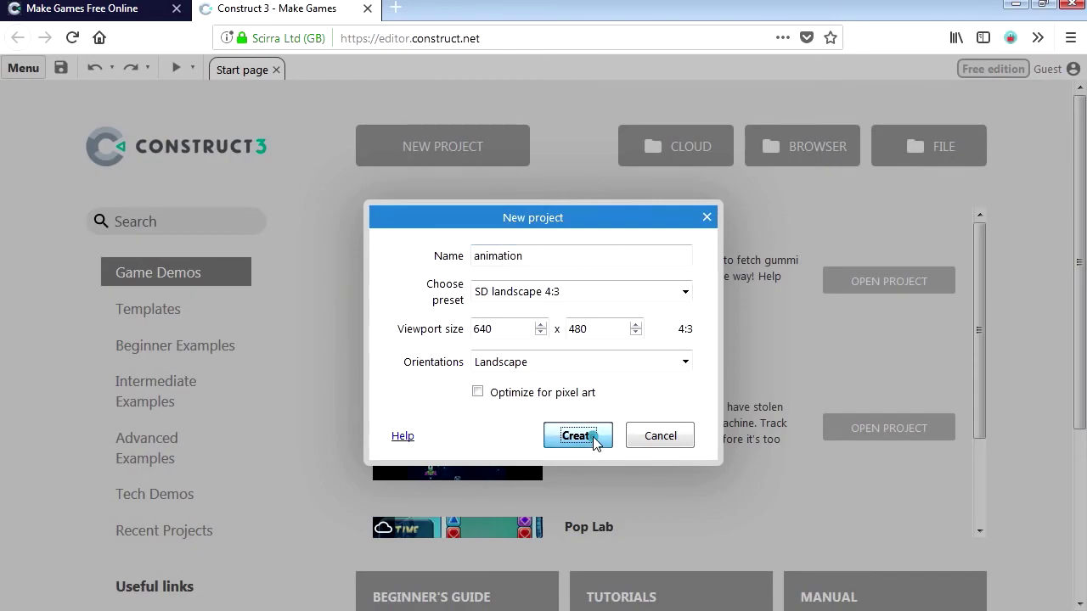
- Insert a new Sprite object and place it on the layout
right_click(499, 331)
click(558, 339)
drag(771, 233, 769, 283)
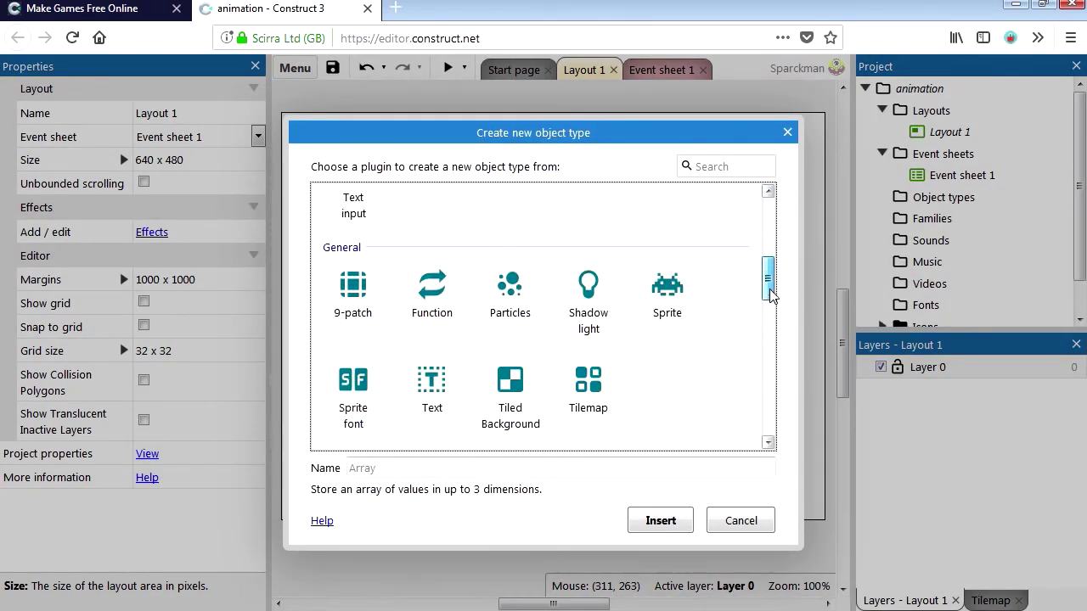
double_click(674, 280)
click(521, 297)
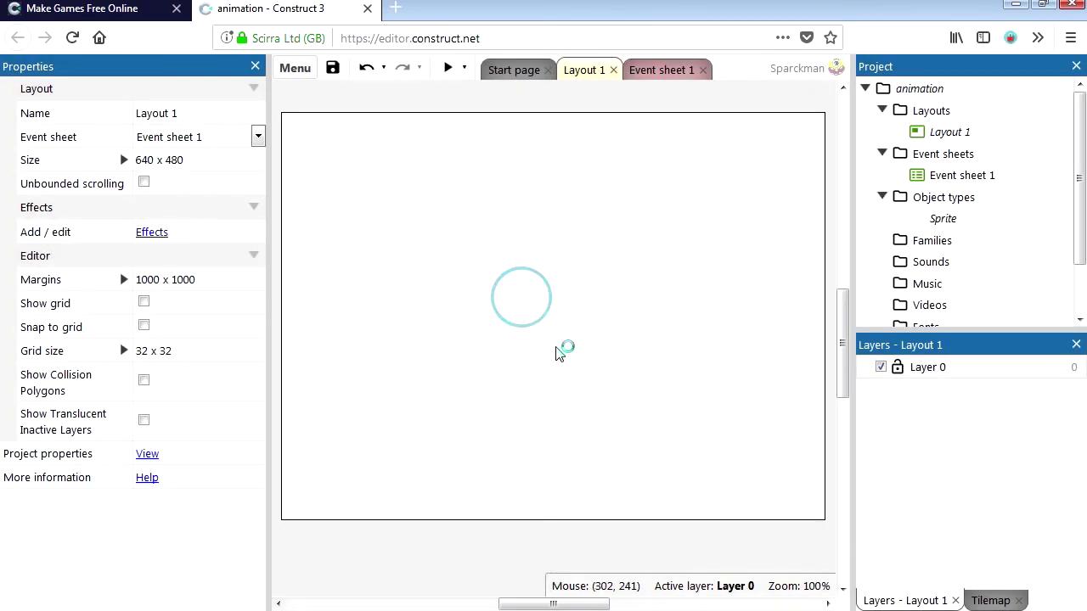
- Import all 23 running PNG images as frames of the sprite's animation
right_click(402, 540)
click(594, 488)
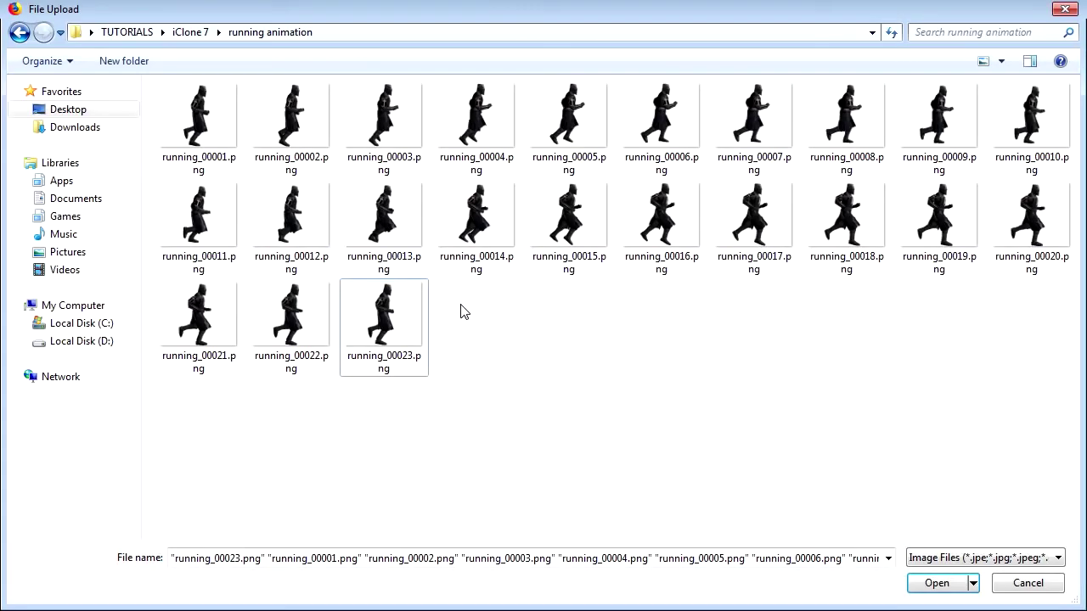
click(201, 136)
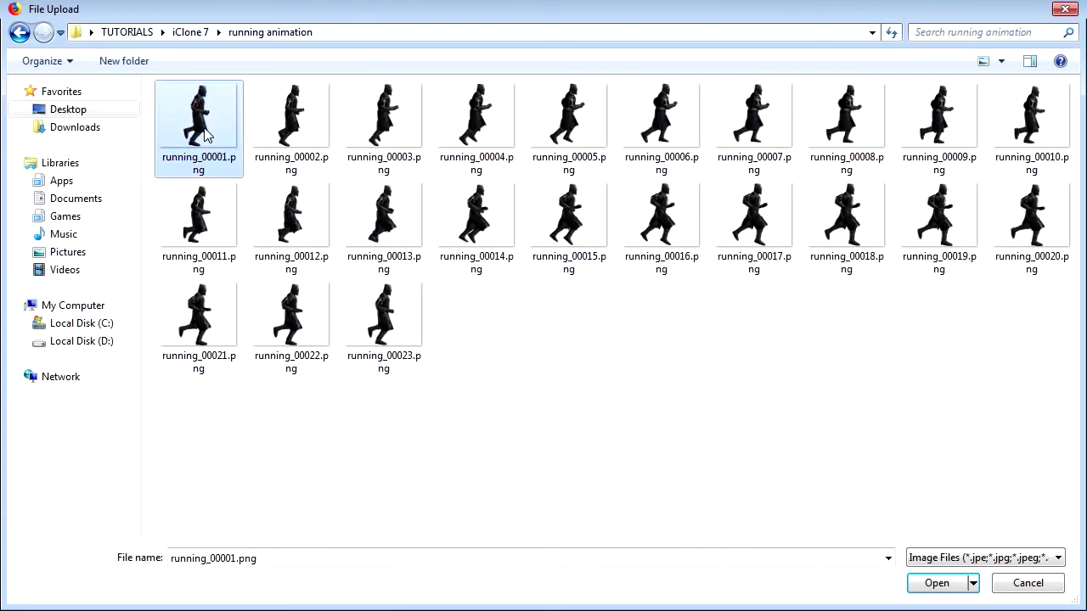
shift+click(388, 338)
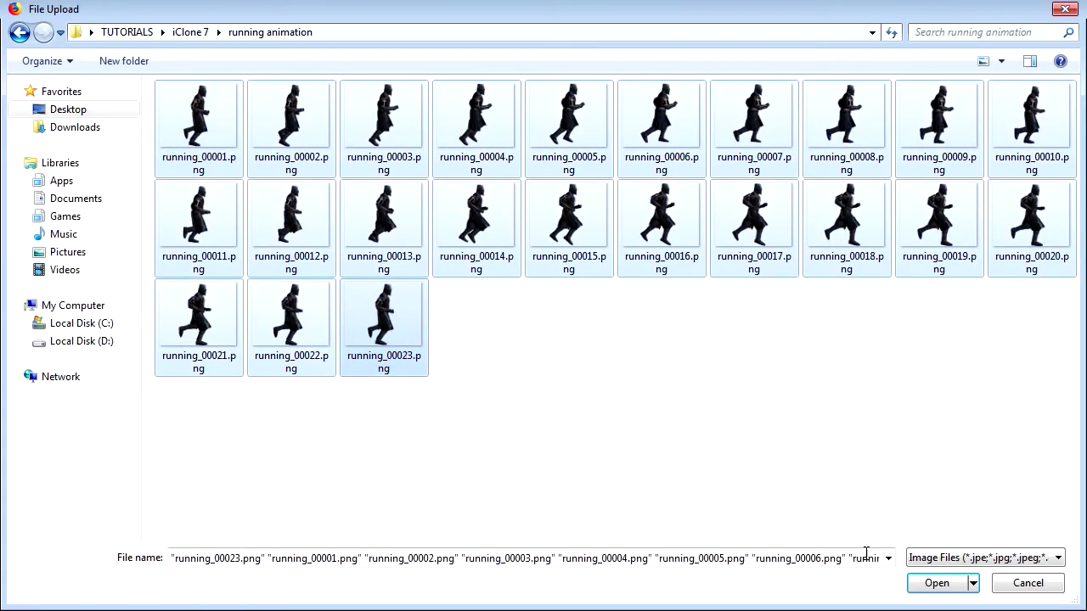
click(937, 583)
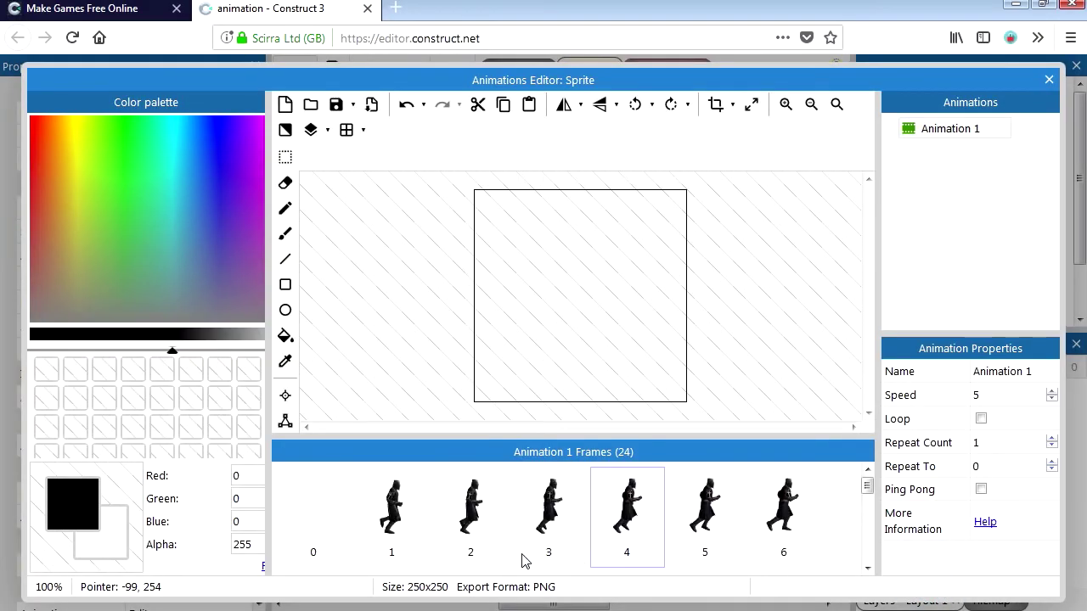
- Delete the empty first frame and rename the animation to stop
click(323, 518)
right_click(344, 514)
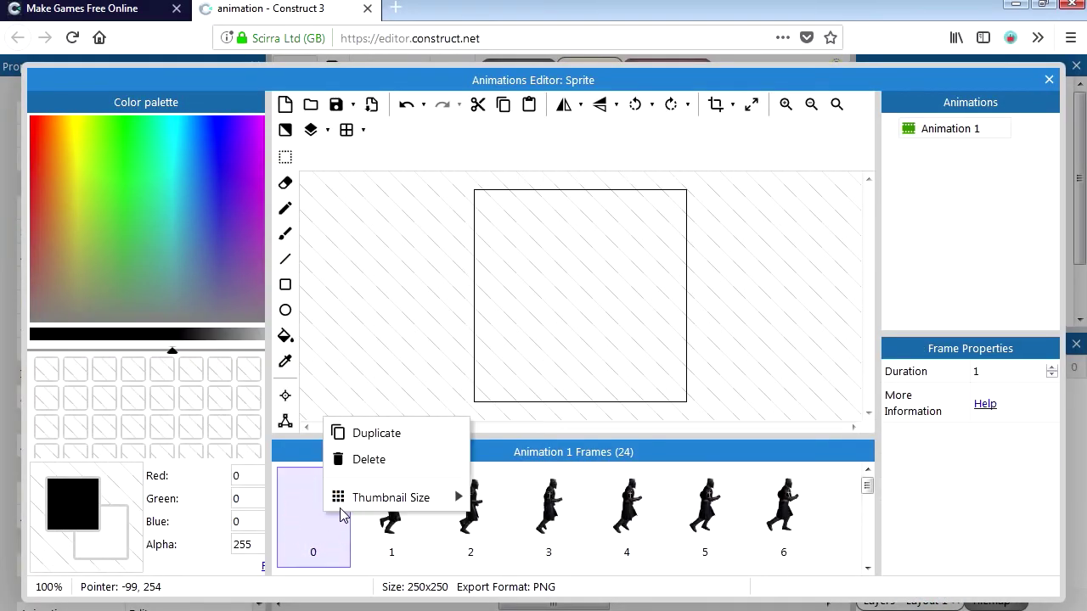
click(381, 463)
double_click(950, 128)
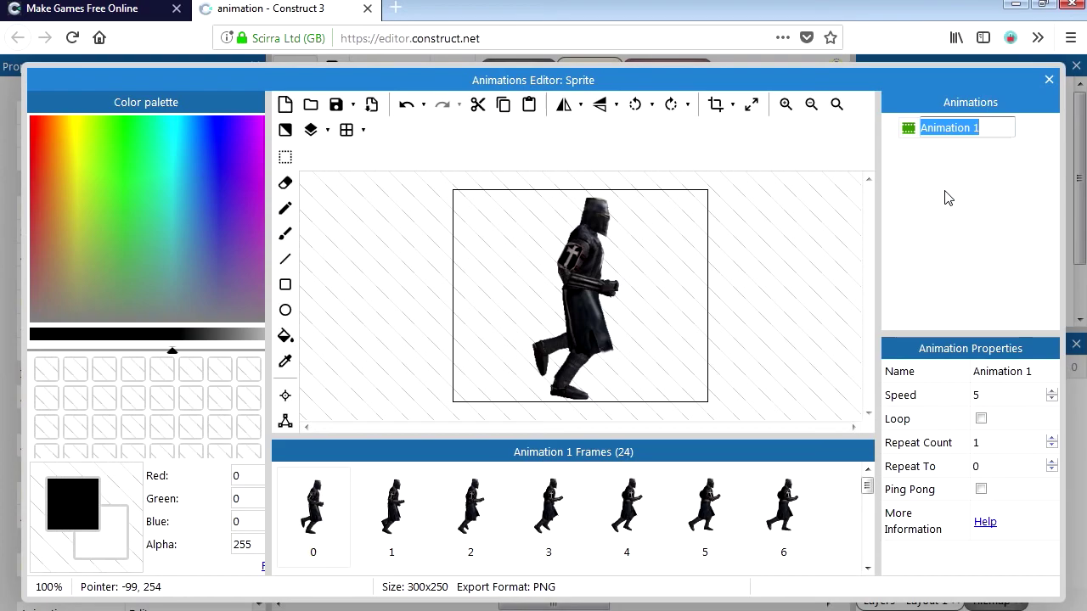
text(stop)
key(Return)
- Turn on Loop for the stop animation and preview it
click(977, 339)
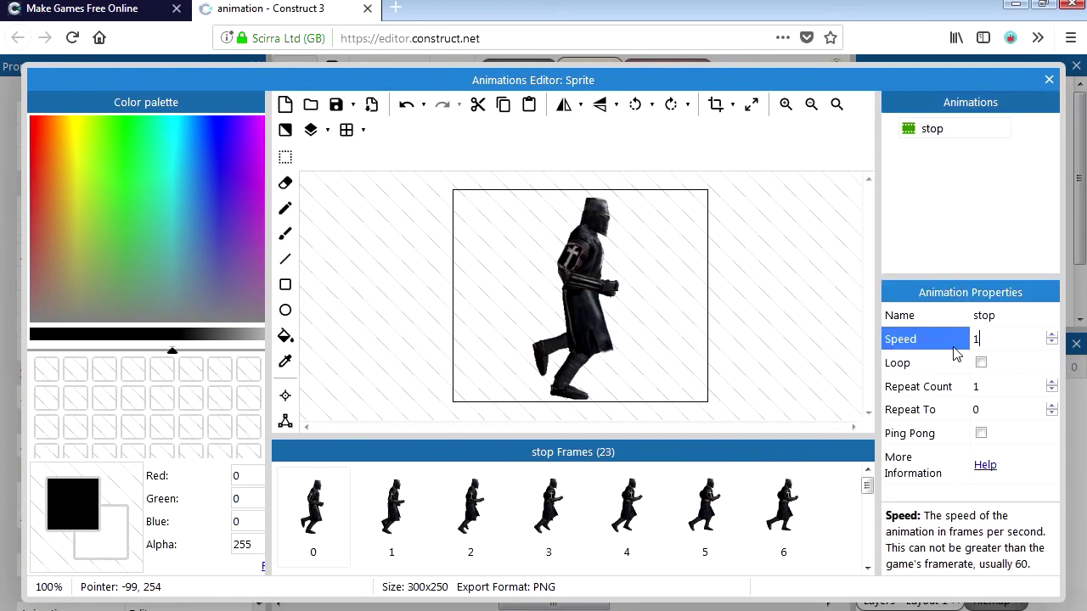
click(990, 398)
click(982, 397)
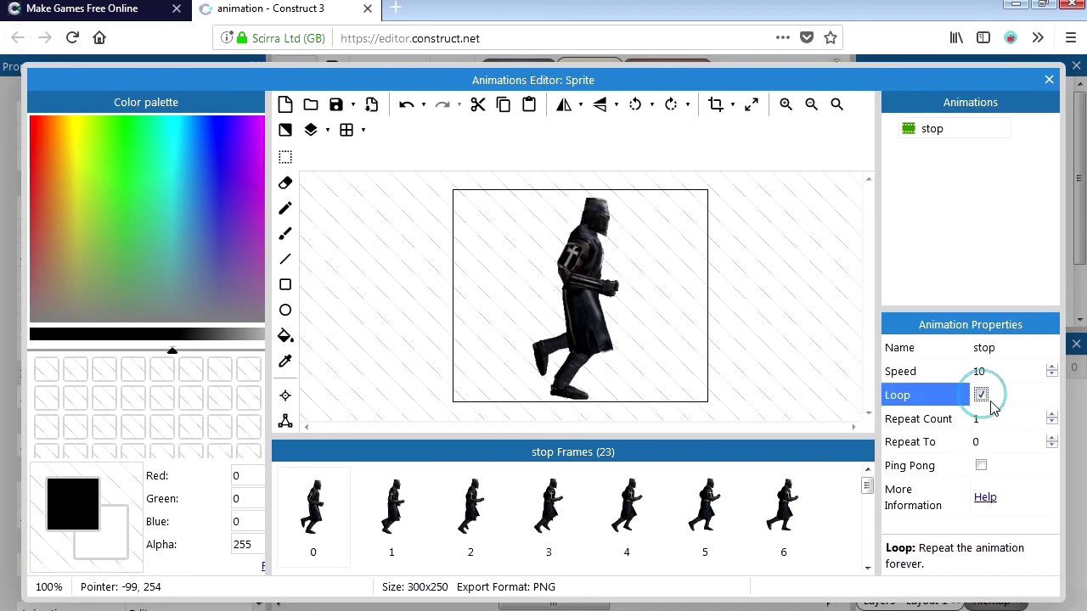
right_click(934, 134)
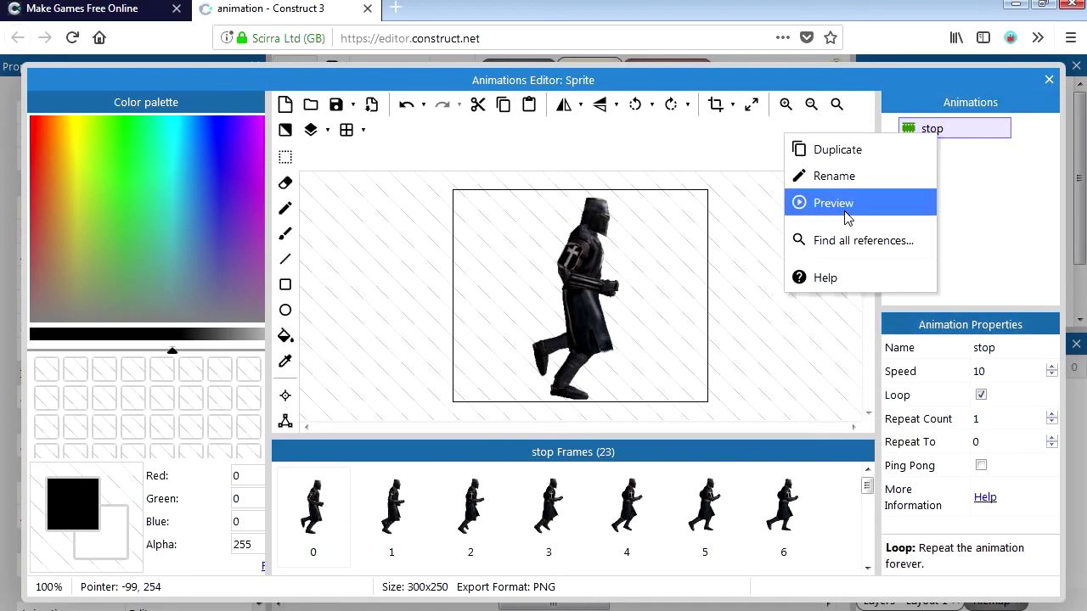
click(846, 216)
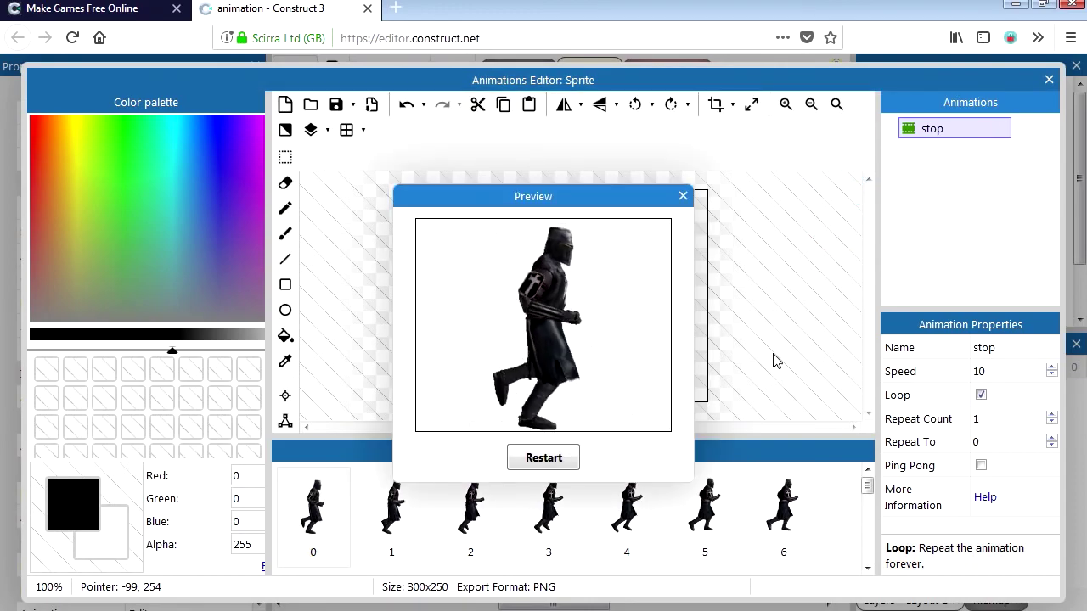
click(683, 197)
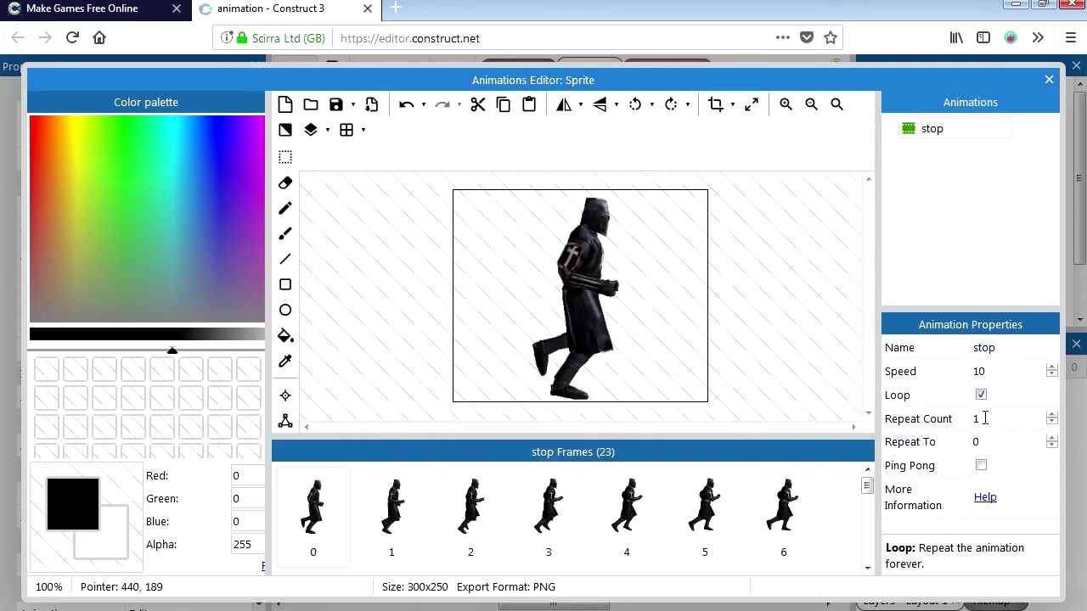
- Set the stop animation's speed to 24, preview it again, and duplicate it as Animation 2
click(987, 377)
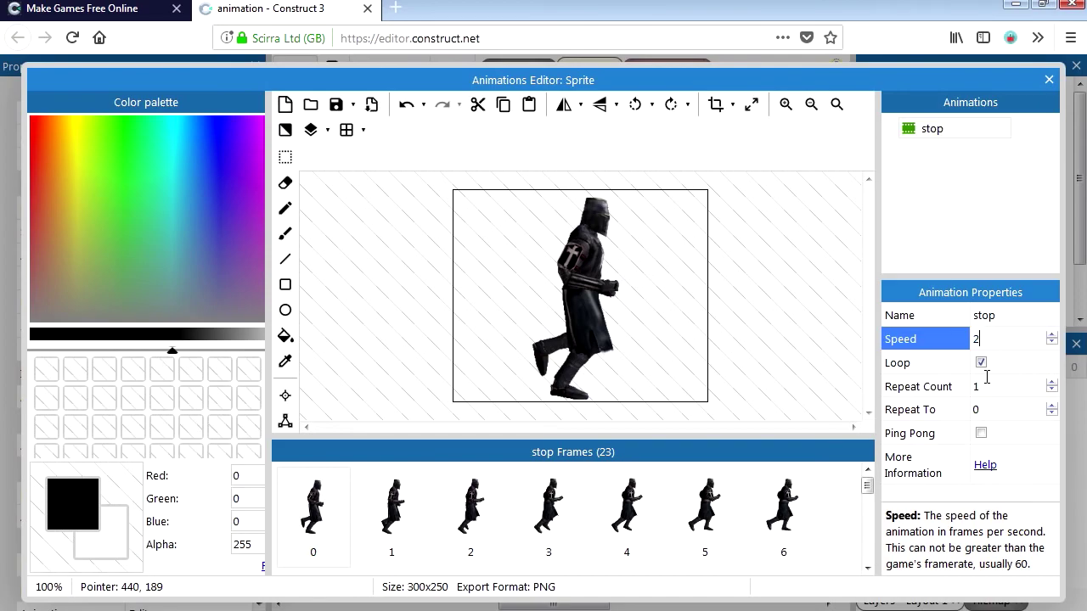
click(960, 187)
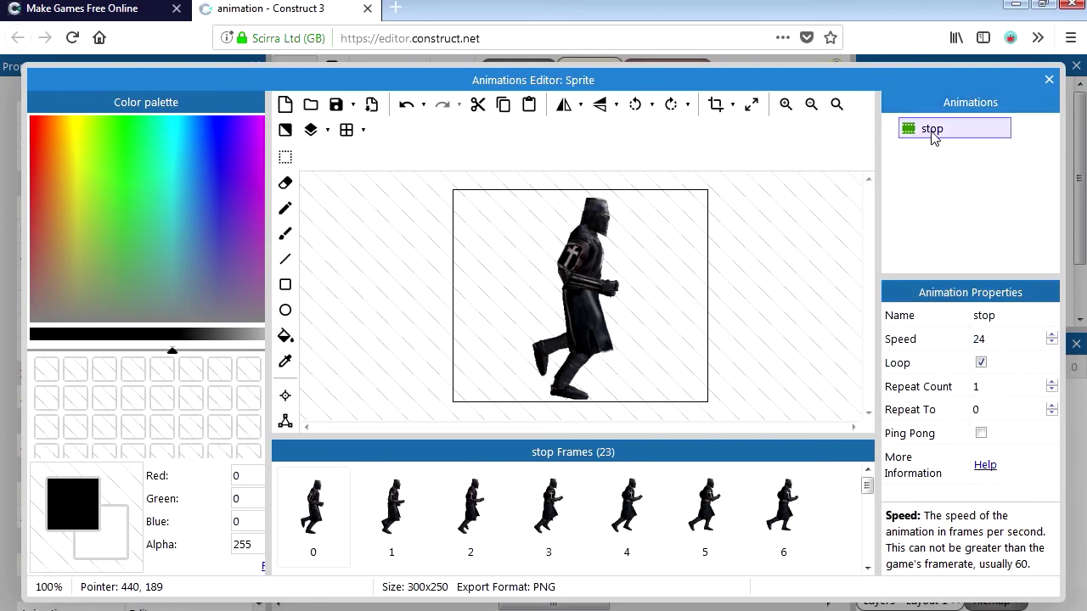
right_click(932, 128)
click(974, 203)
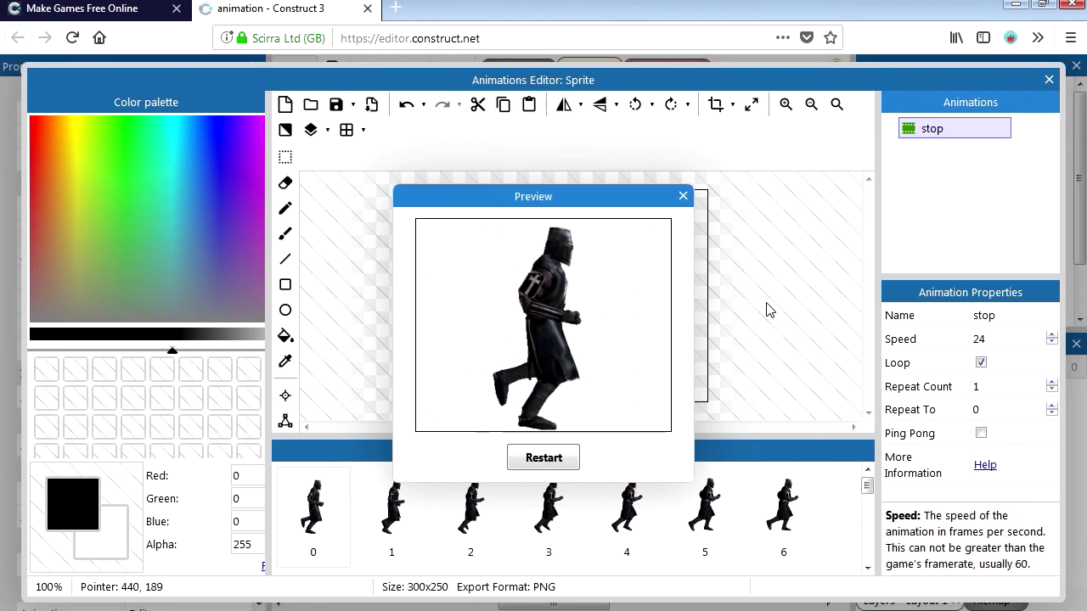
click(698, 450)
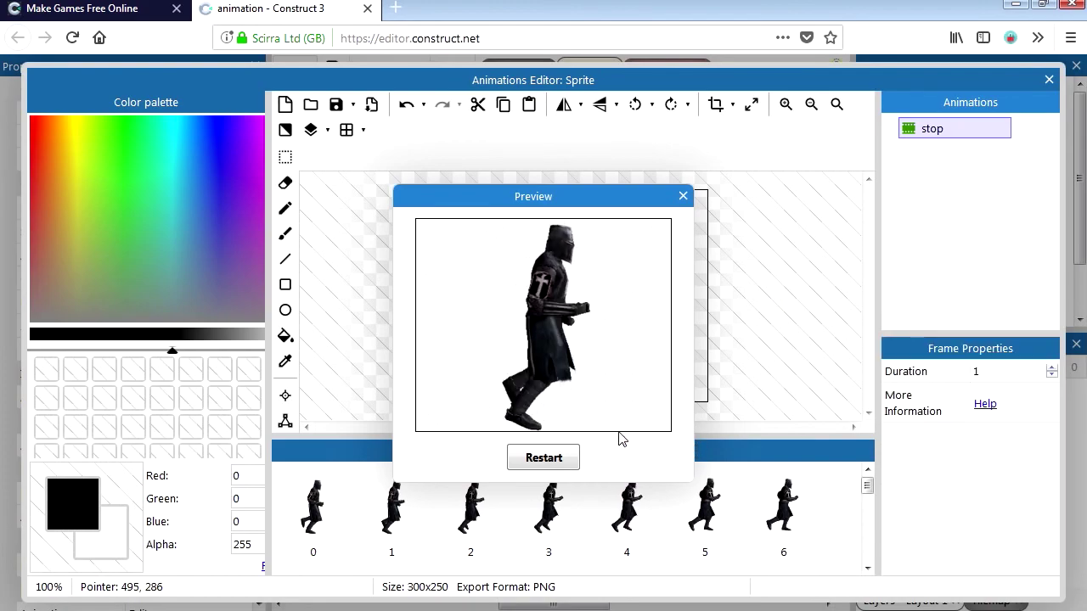
click(682, 196)
right_click(934, 133)
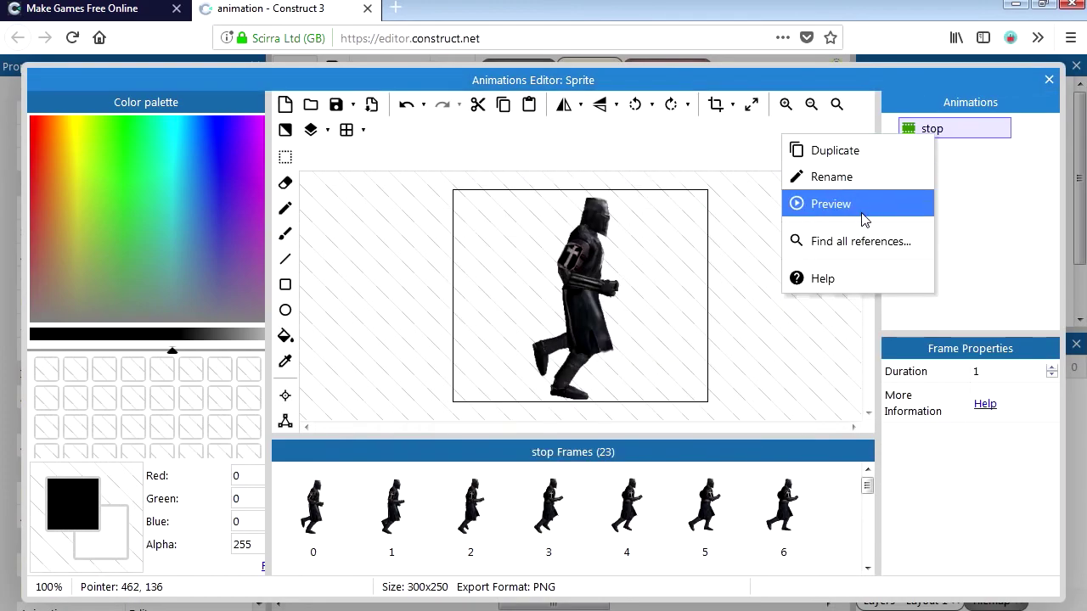
click(849, 153)
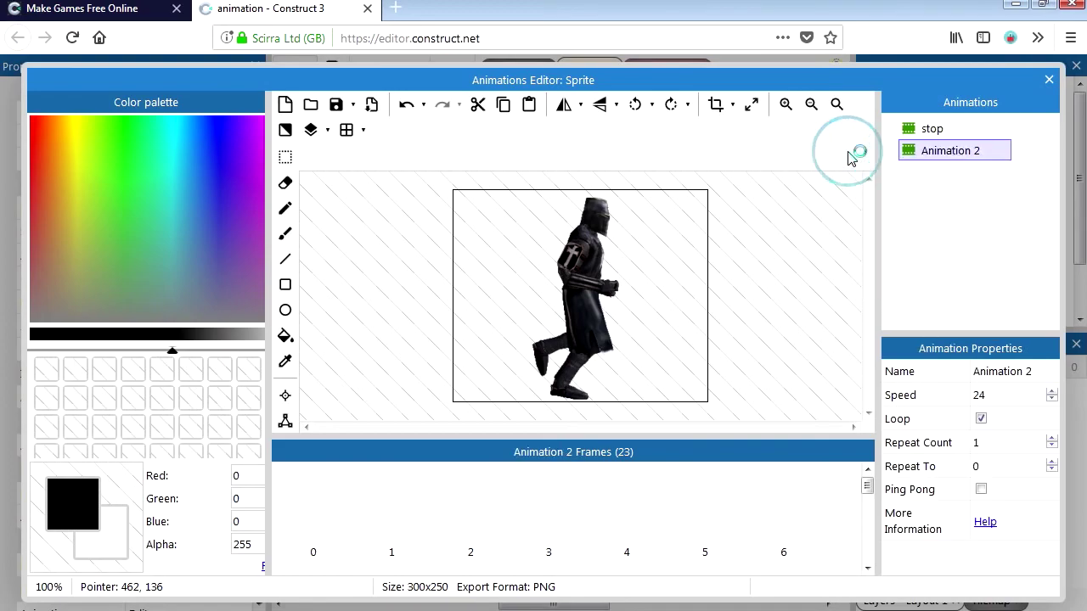
- Rename the duplicated Animation 2 to 'walking'
click(939, 160)
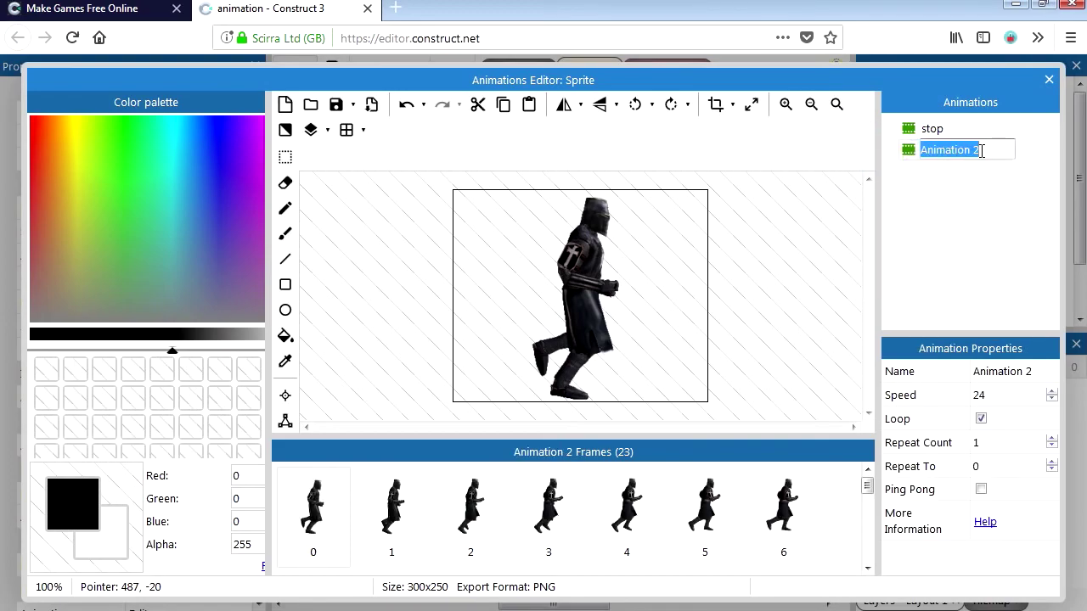
text(walking)
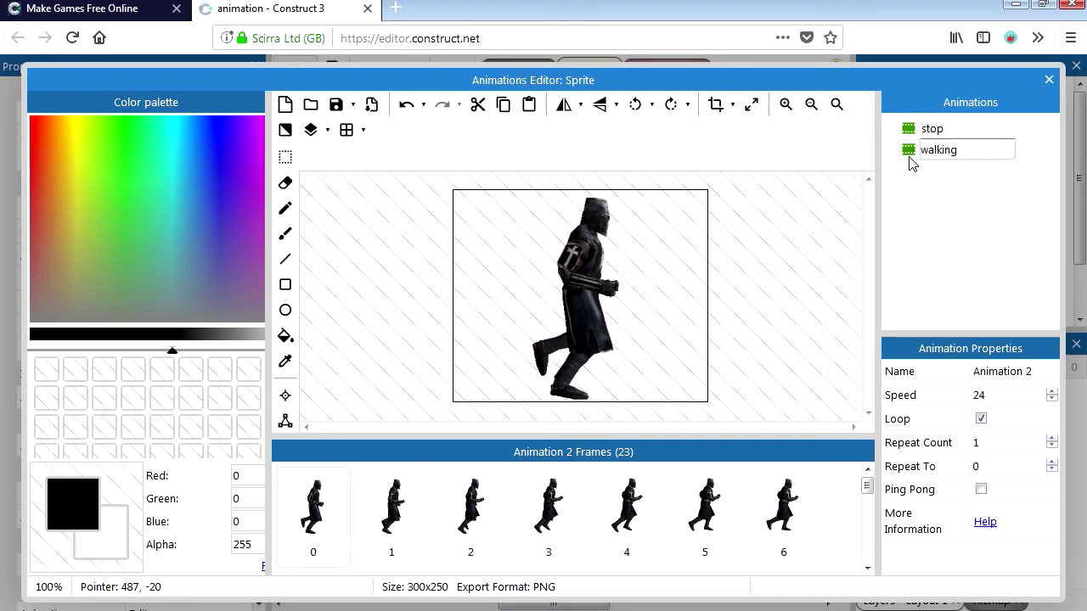
key(Return)
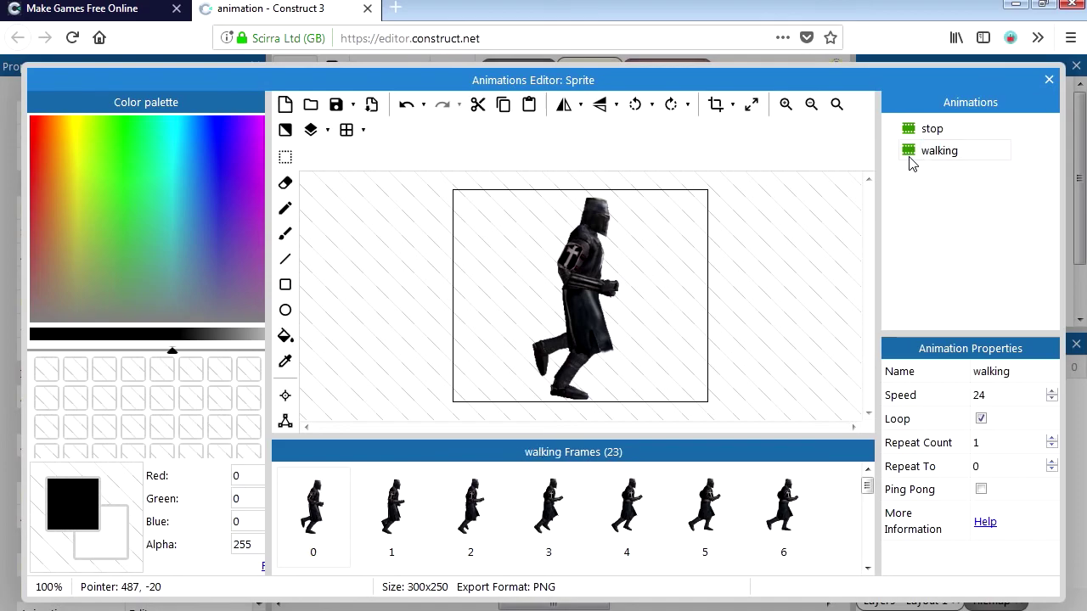
- Delete the stop animation's extra frames so only its first frame remains
click(931, 129)
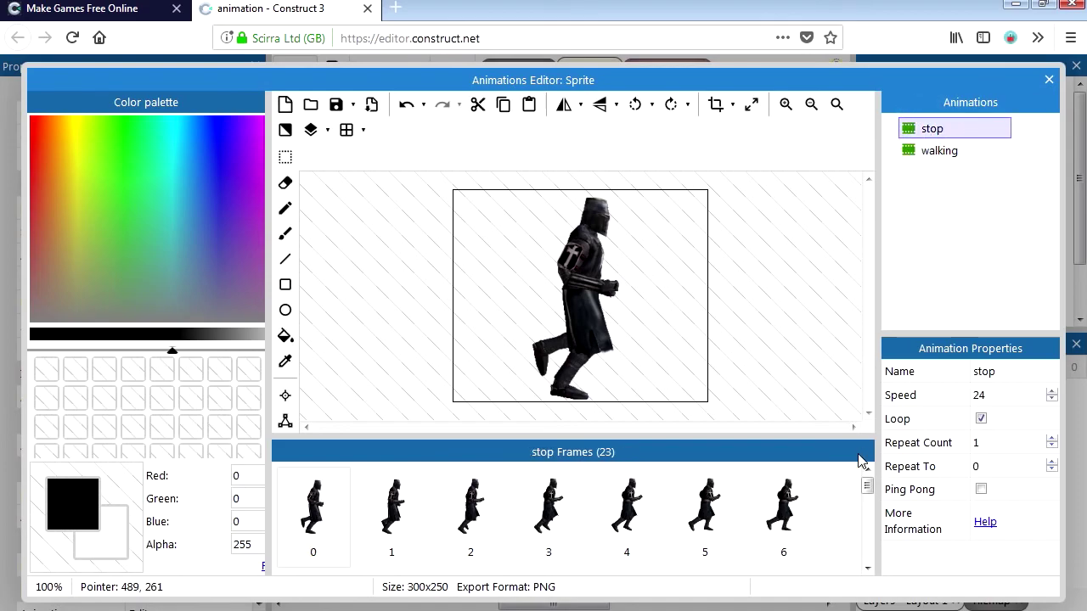
click(406, 506)
click(386, 507)
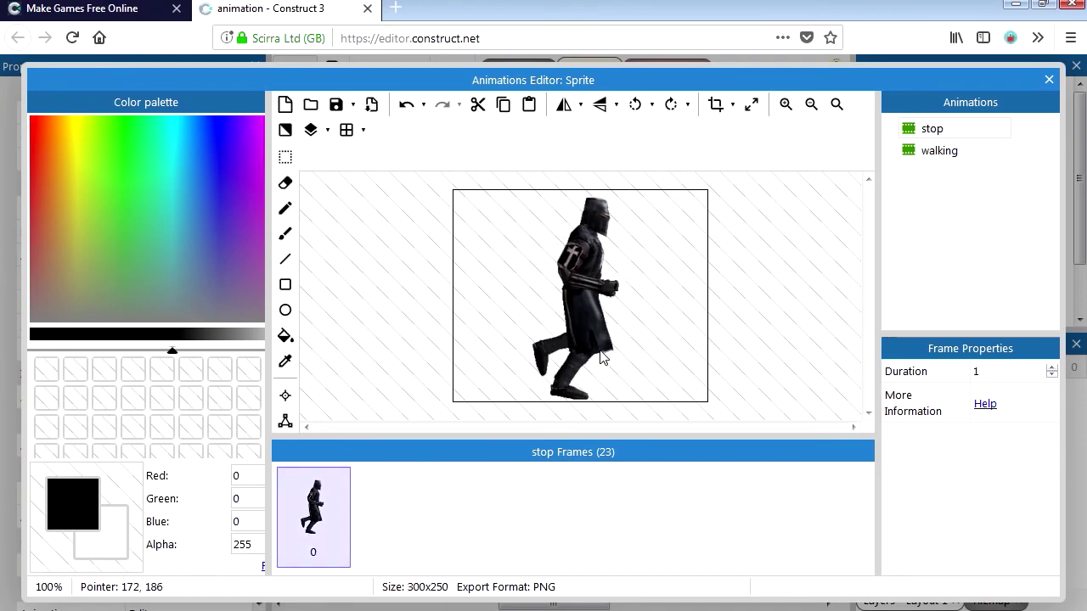
click(940, 150)
- Move the knight to 312, 229 on Layout 1 and check it in a browser preview
click(1049, 81)
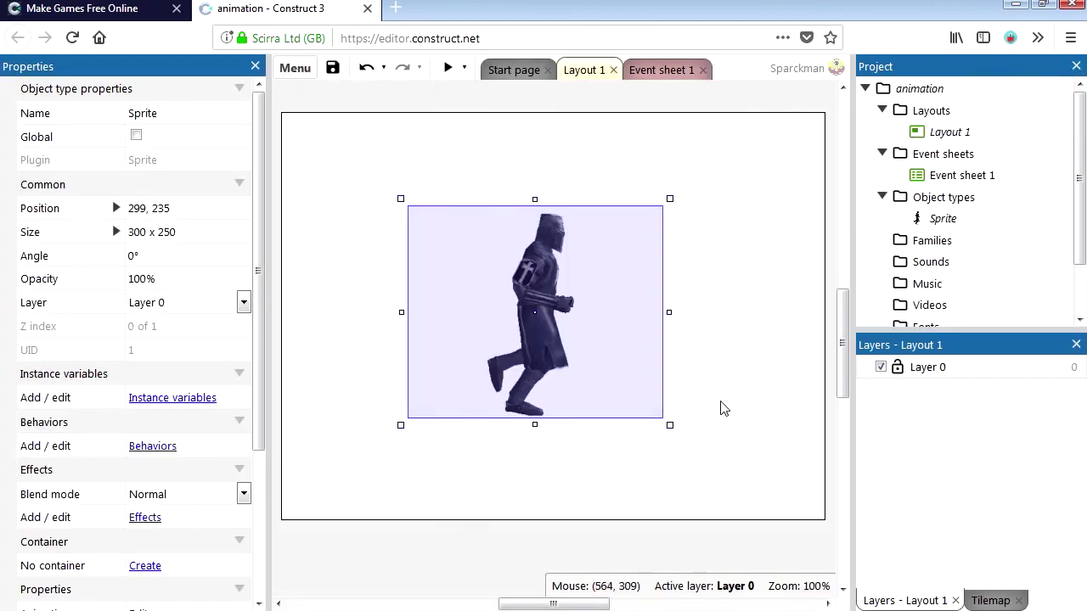
drag(531, 342, 550, 368)
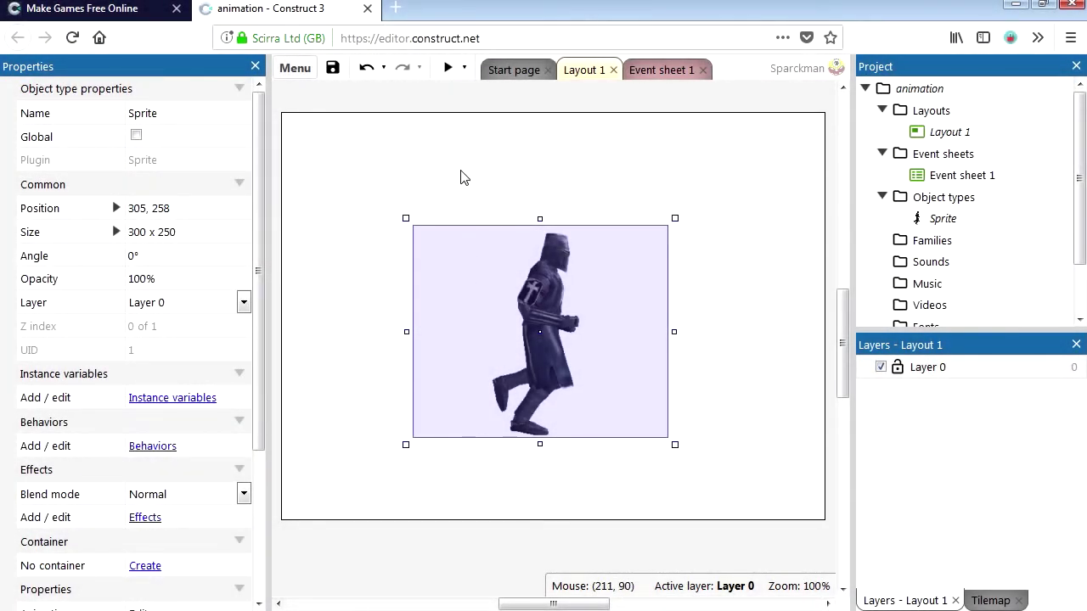
click(448, 67)
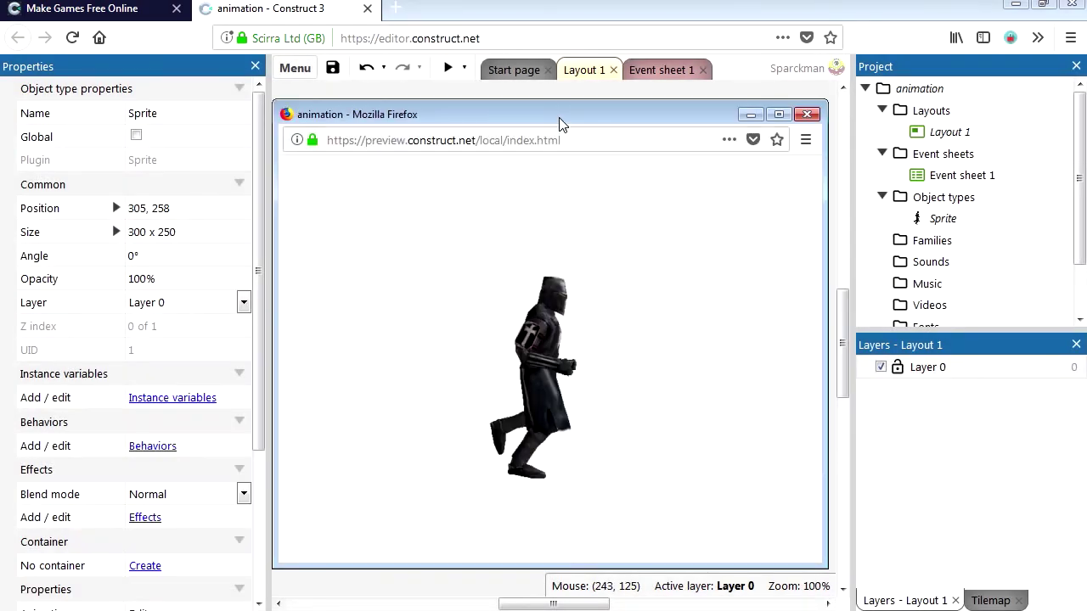
drag(559, 124, 568, 91)
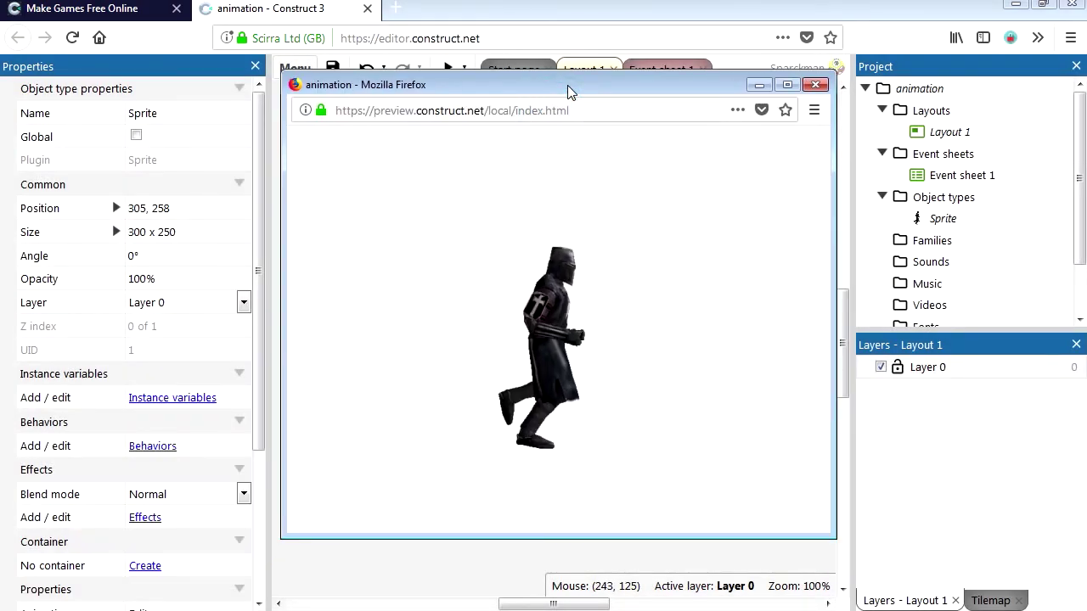
click(815, 84)
click(450, 400)
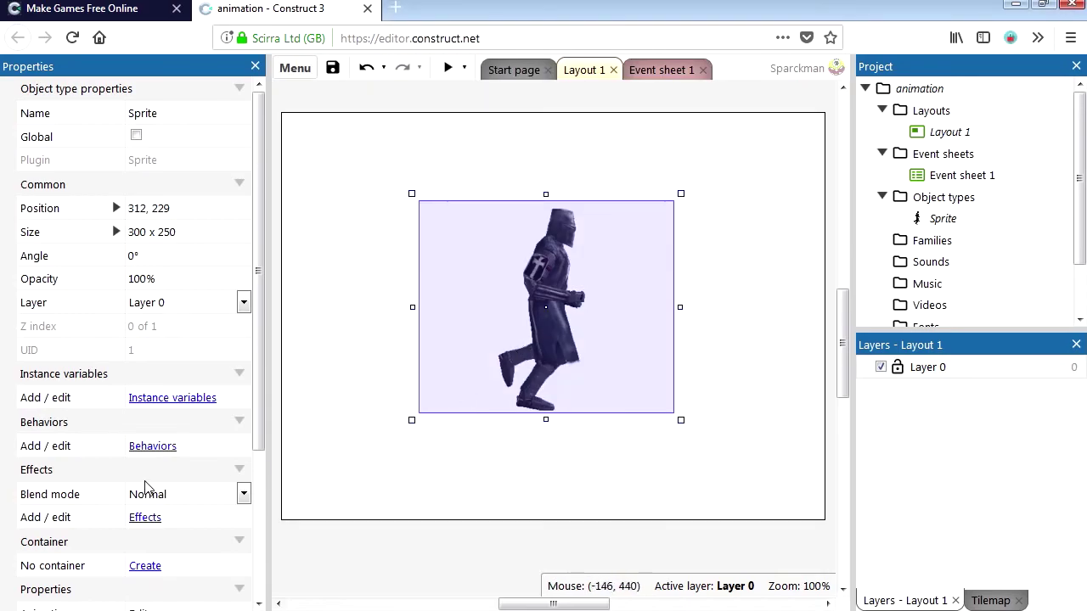
- Add the Platform behavior to the knight sprite and move it up-left to 253, 192
click(153, 447)
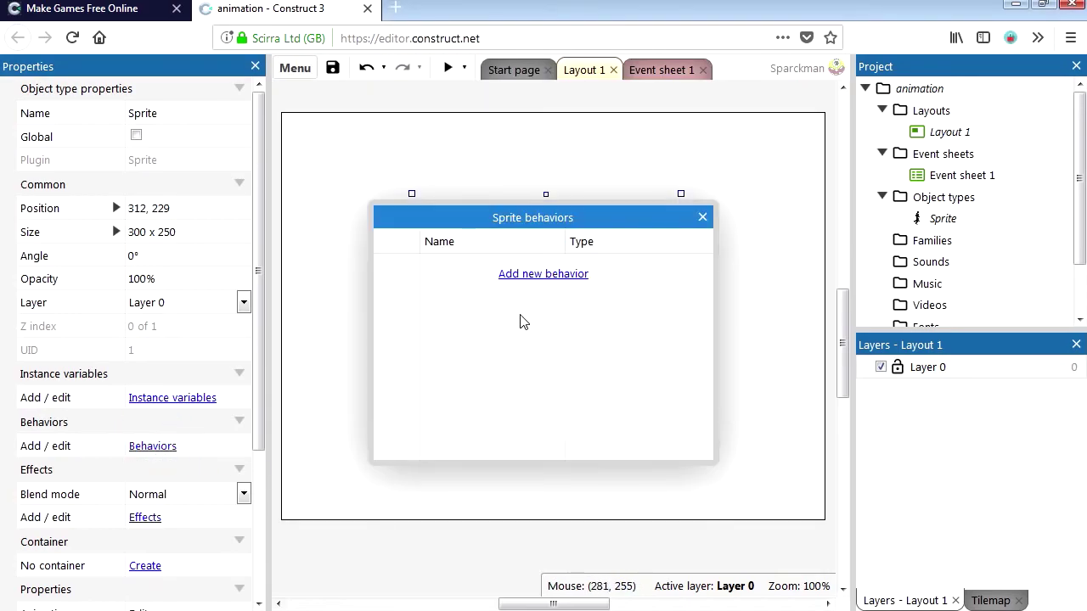
click(530, 276)
drag(769, 265, 769, 413)
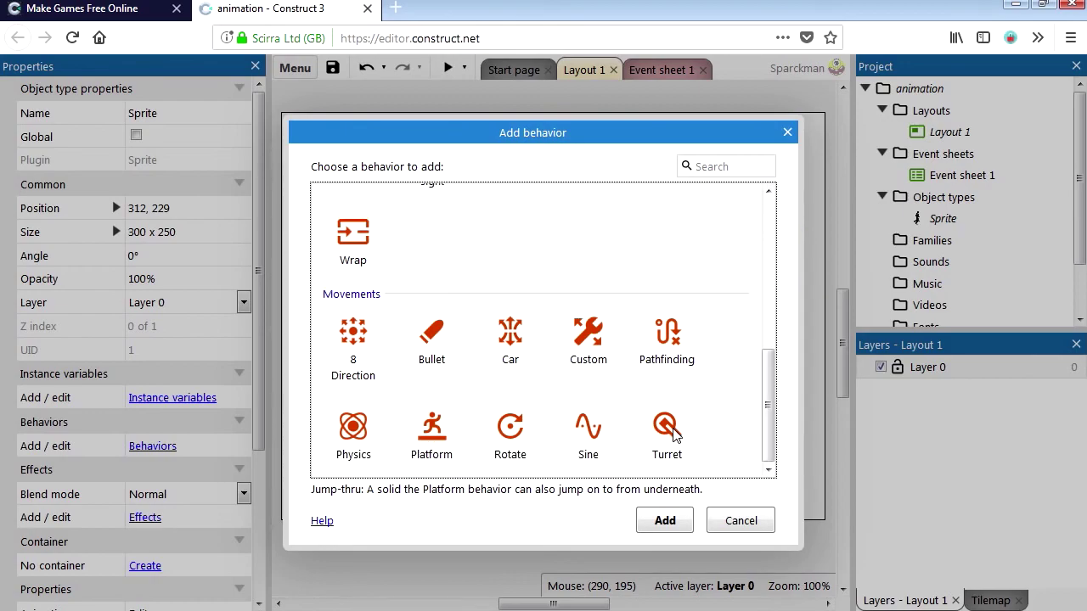
click(431, 445)
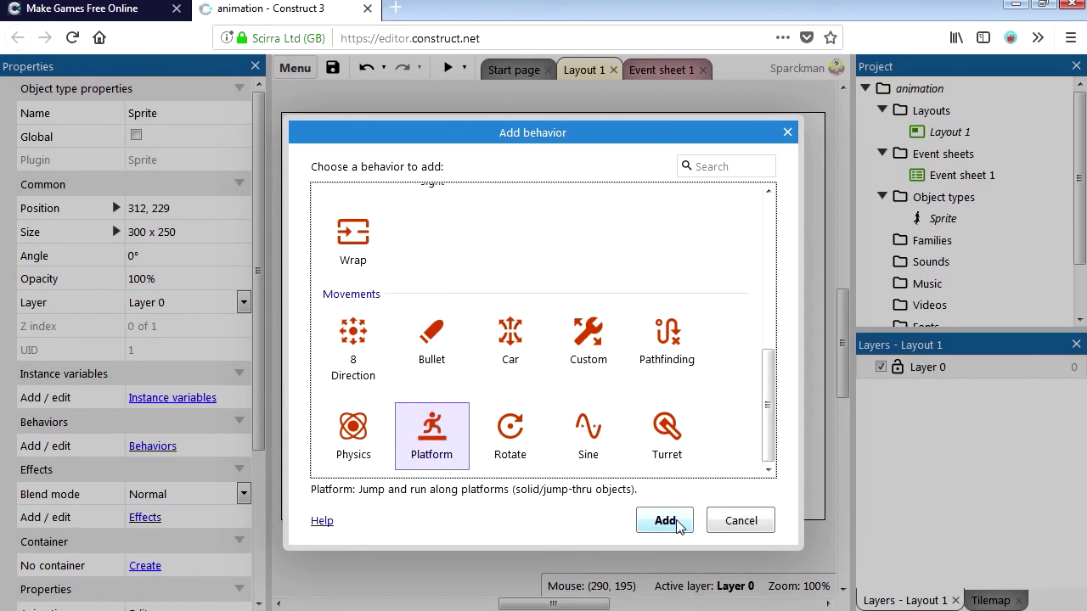
click(665, 521)
click(699, 218)
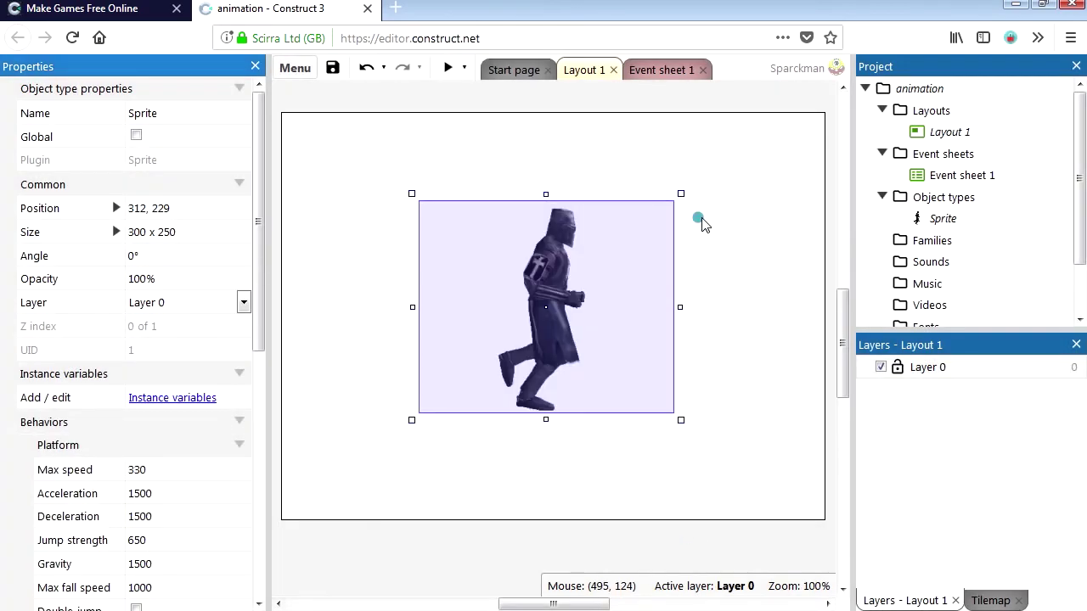
drag(554, 333, 502, 302)
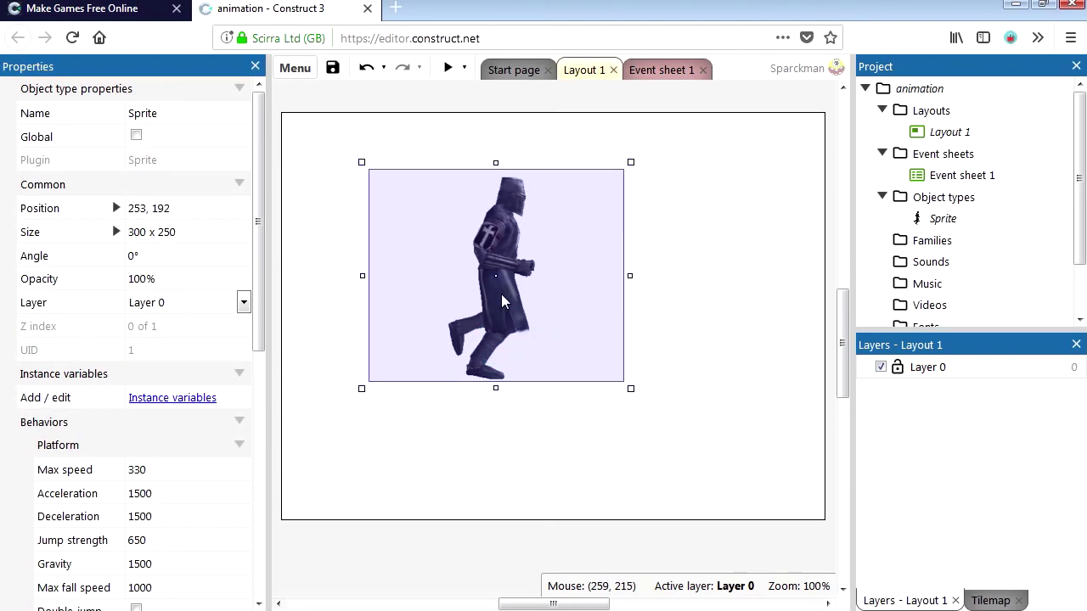
right_click(674, 393)
- Insert a Tiled Background object and fill its tile with purple
click(704, 406)
drag(768, 208, 773, 289)
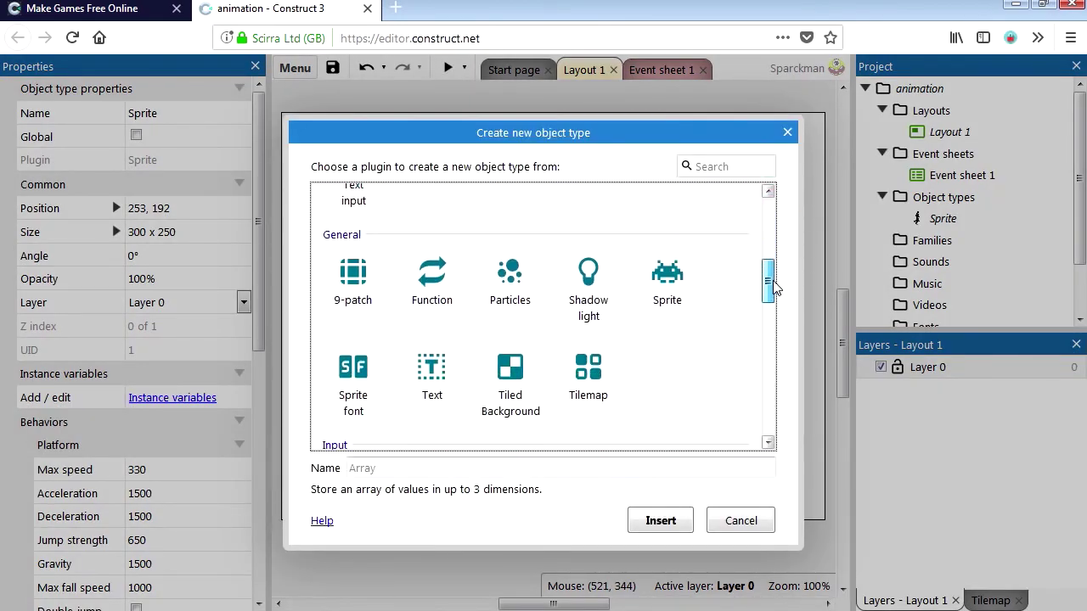
double_click(519, 336)
click(595, 434)
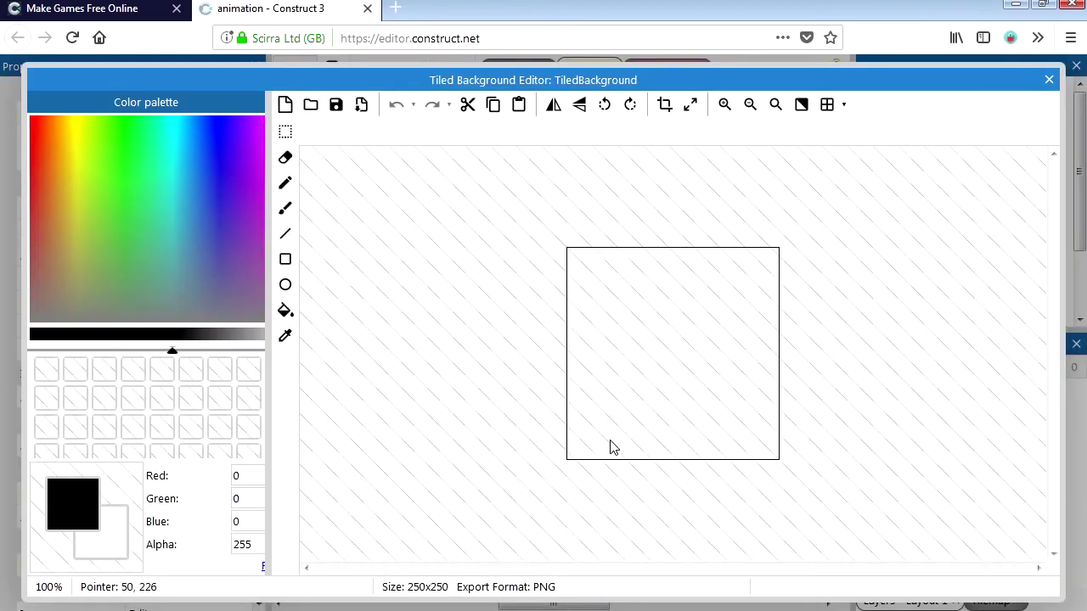
click(241, 171)
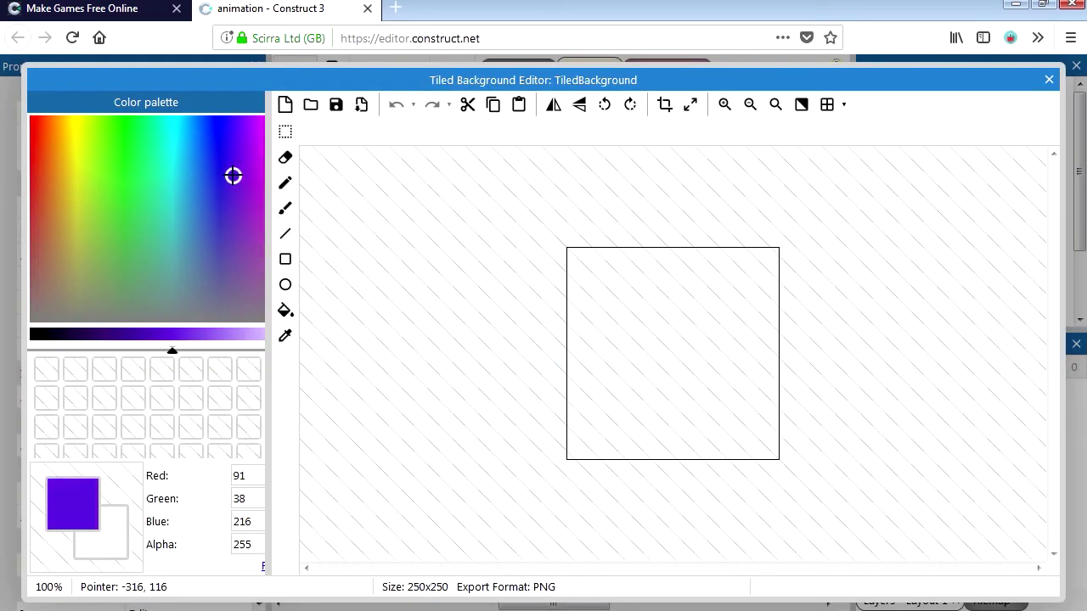
click(285, 310)
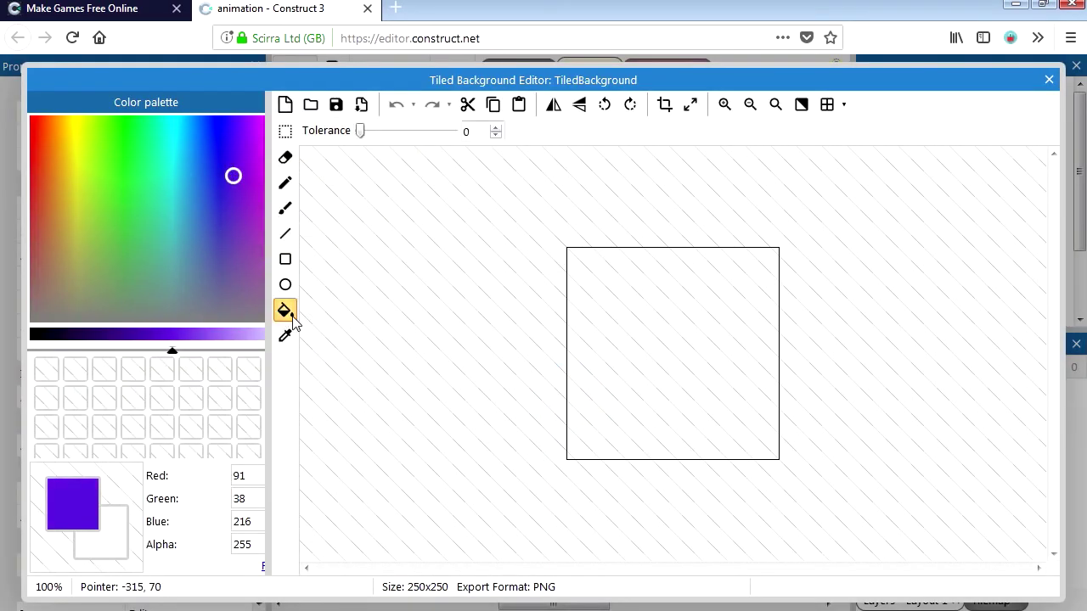
click(734, 356)
click(1050, 82)
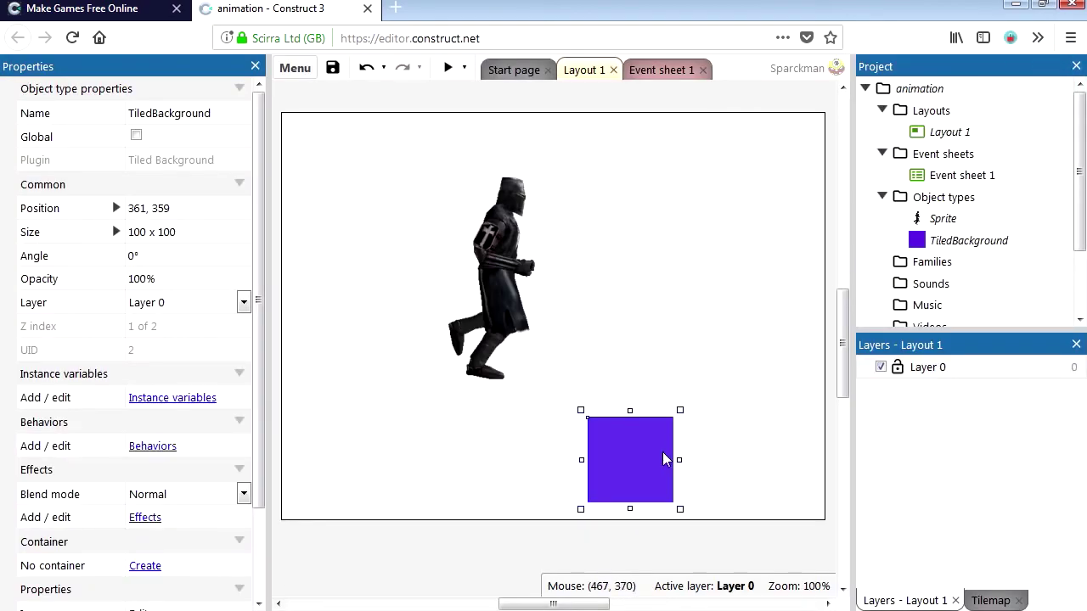
- Place the purple ground at the bottom and stretch it to 647 x 100
mouse_move(636, 474)
mouse_down()
mouse_move(331, 479)
mouse_move(815, 447)
mouse_move(637, 468)
mouse_up()
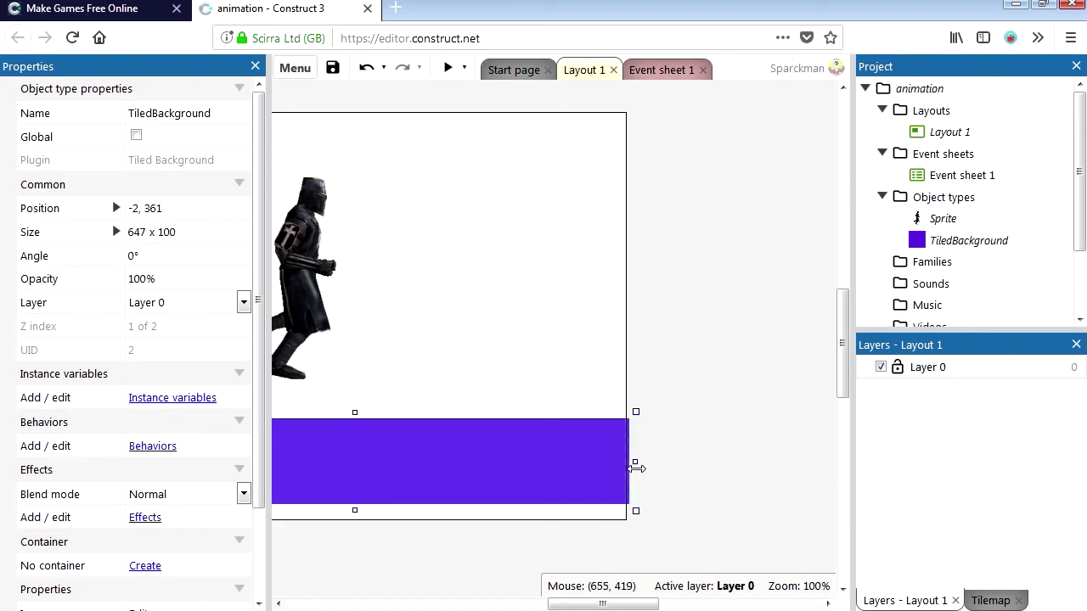
drag(612, 604, 569, 604)
click(552, 343)
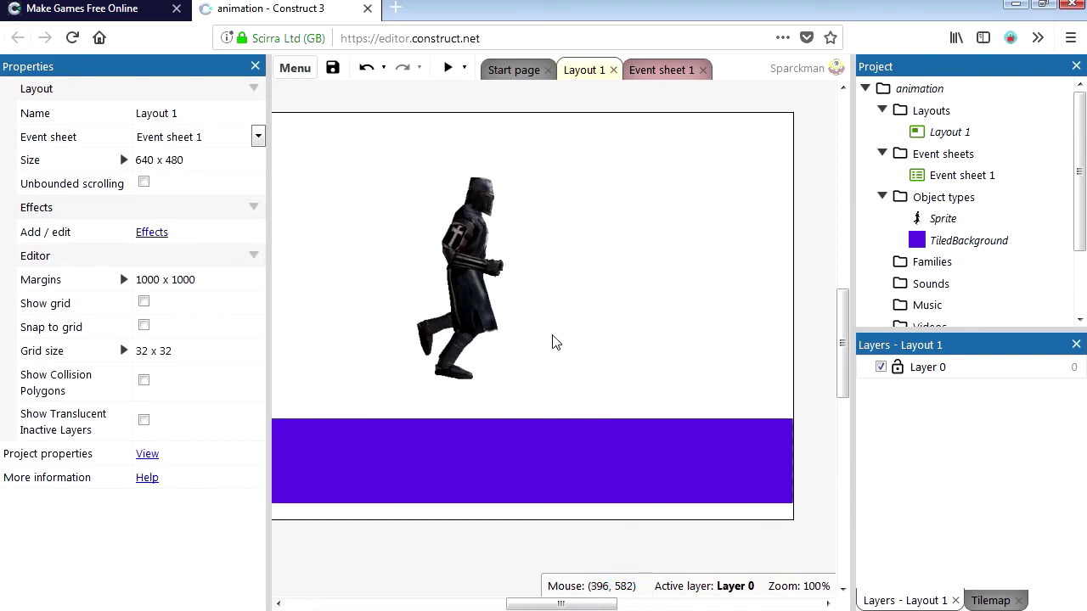
- Raise the knight slightly above the ground and launch a game preview
click(481, 301)
drag(487, 323, 493, 299)
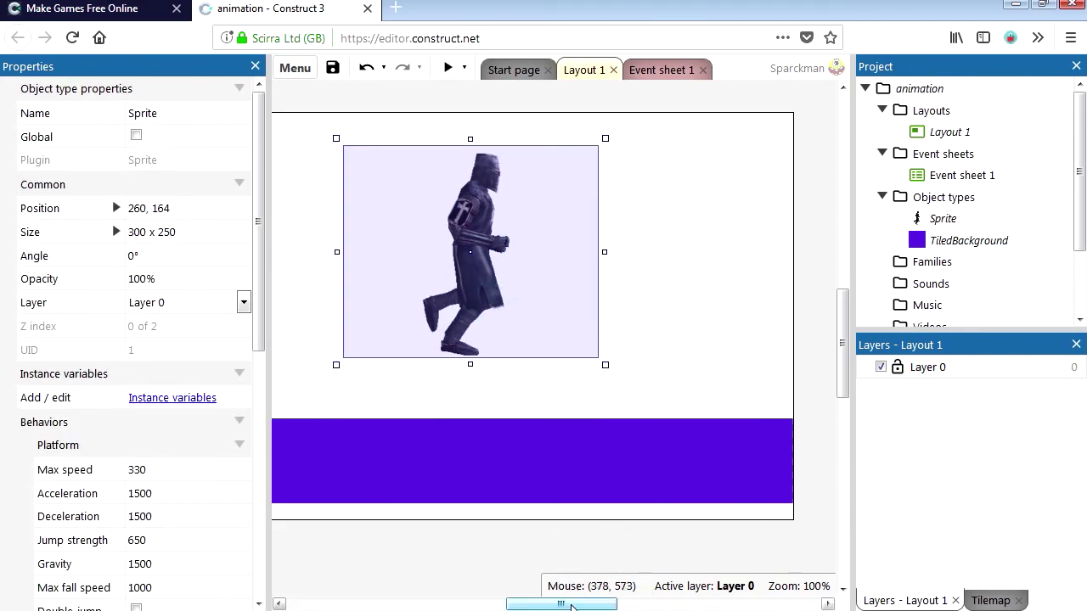
drag(560, 604, 546, 604)
click(445, 66)
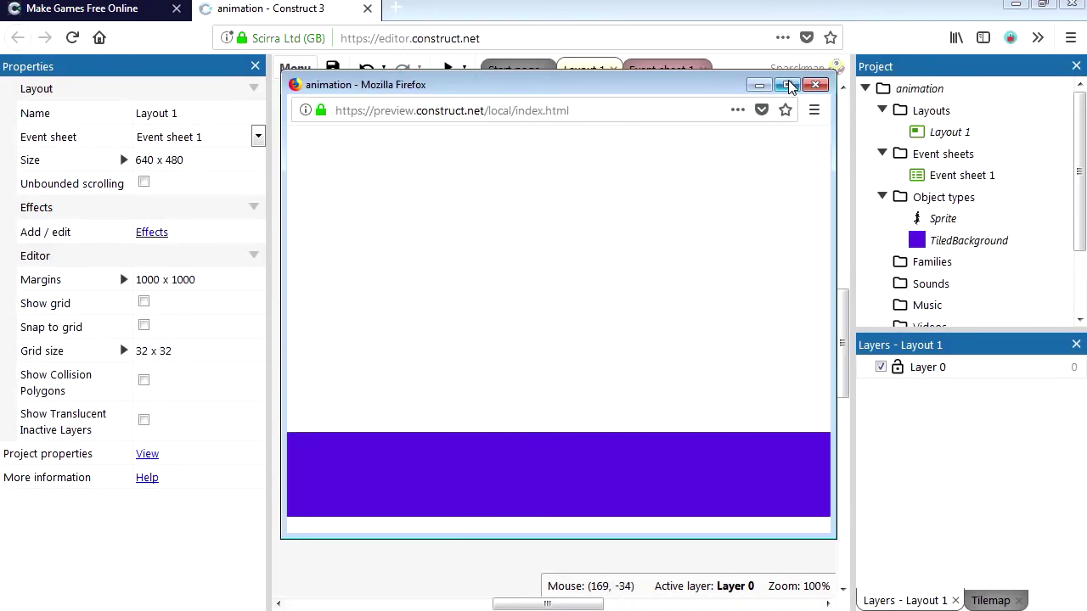
- Give the purple TiledBackground the Solid behavior and preview the knight standing on it
click(818, 86)
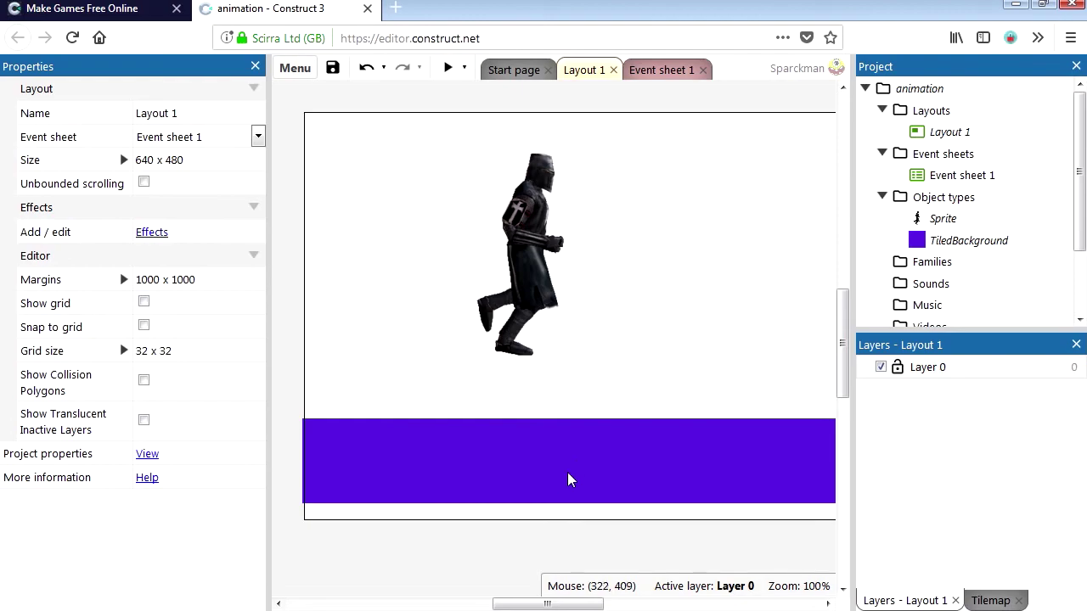
click(569, 475)
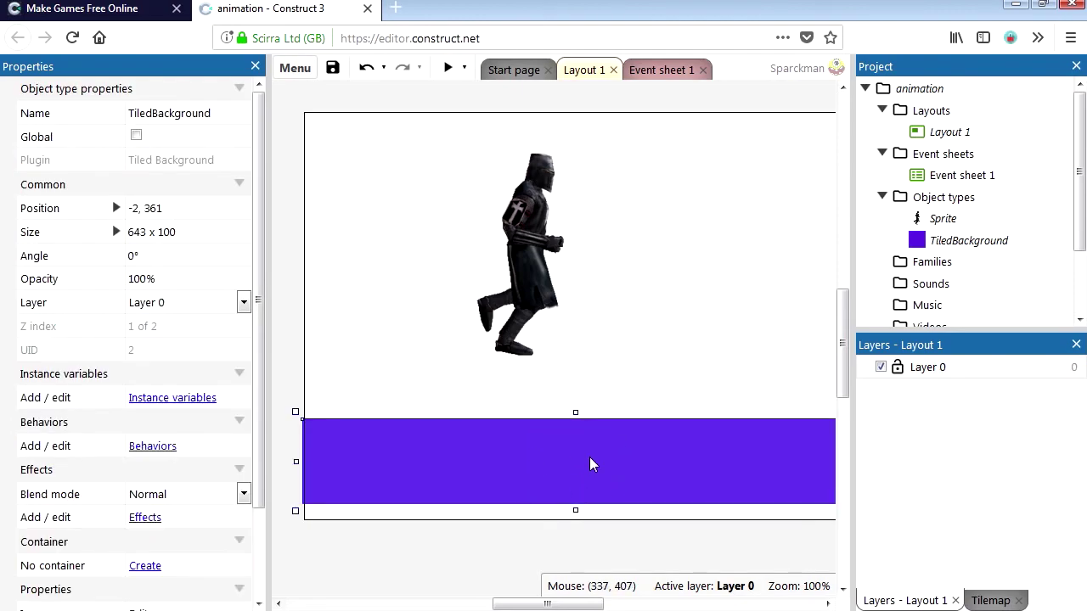
click(166, 452)
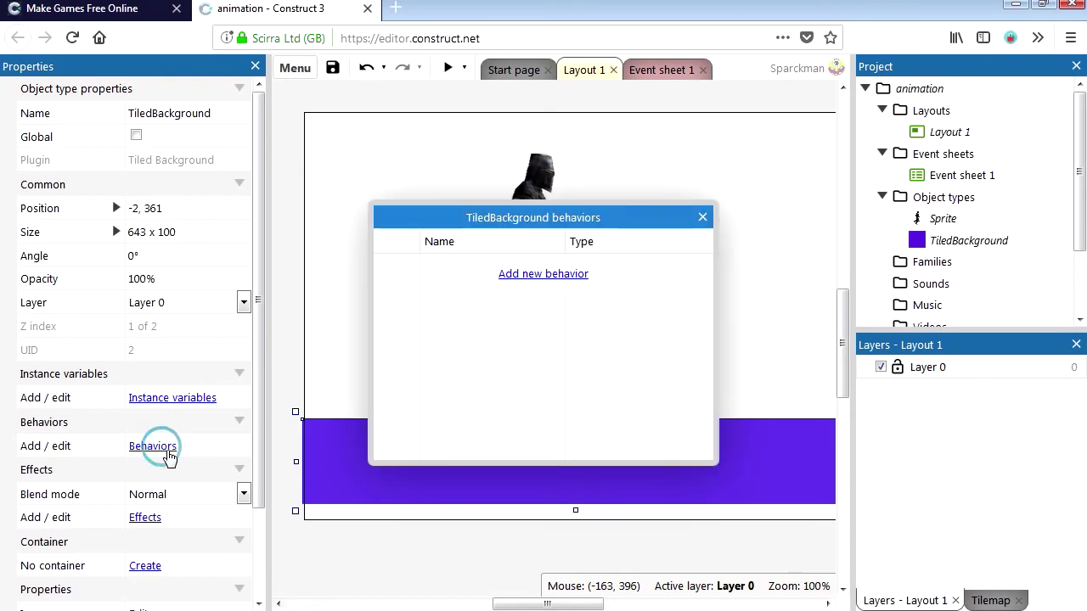
click(544, 274)
click(666, 253)
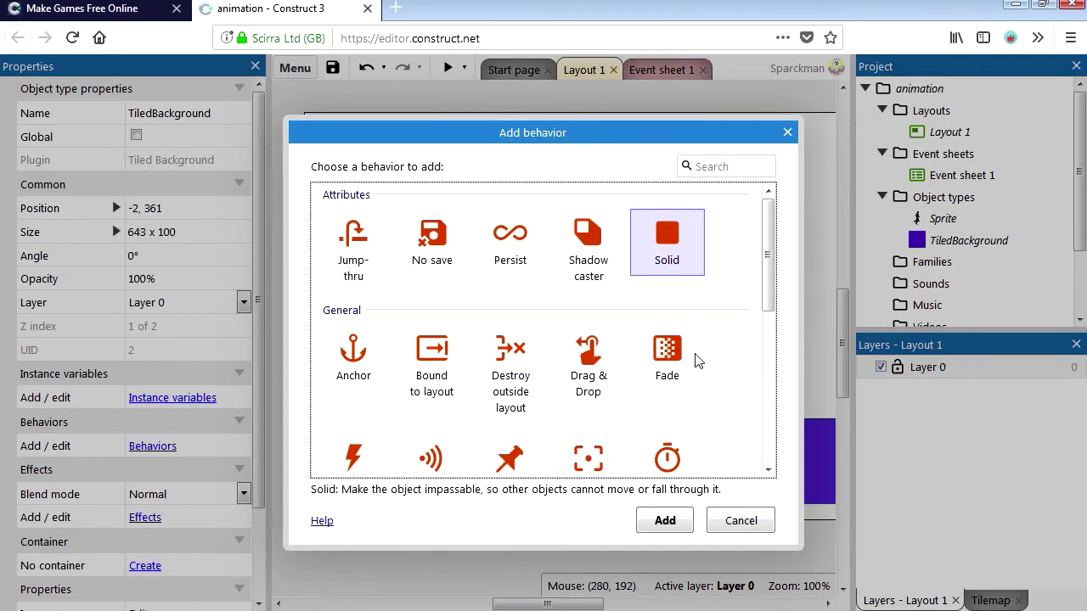
click(665, 521)
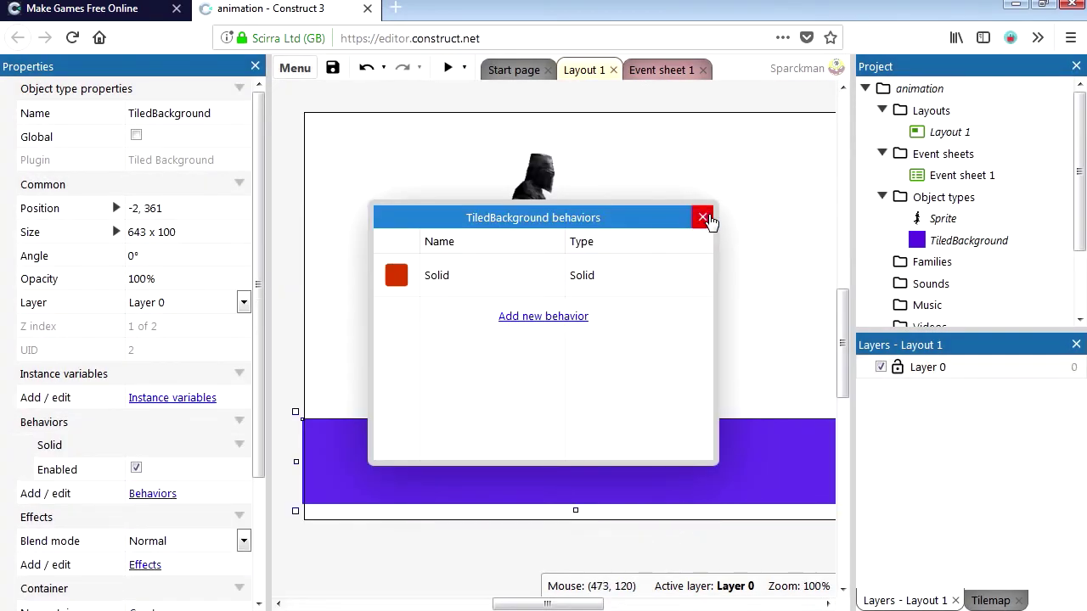
click(702, 214)
click(447, 68)
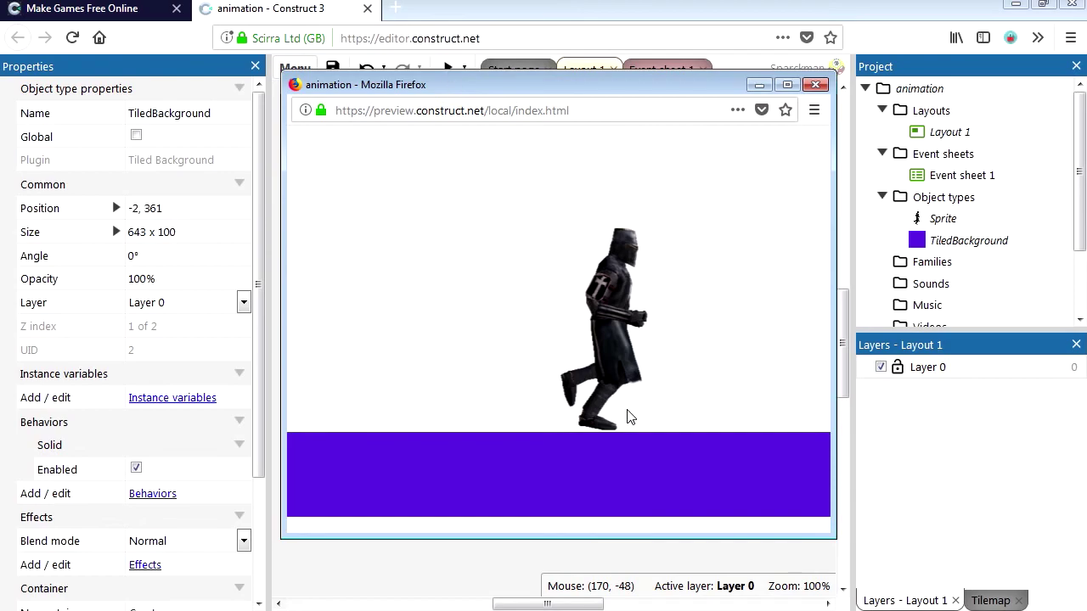
- Create event 1 on Event sheet 1 with the Sprite condition 'Is on floor'
click(815, 84)
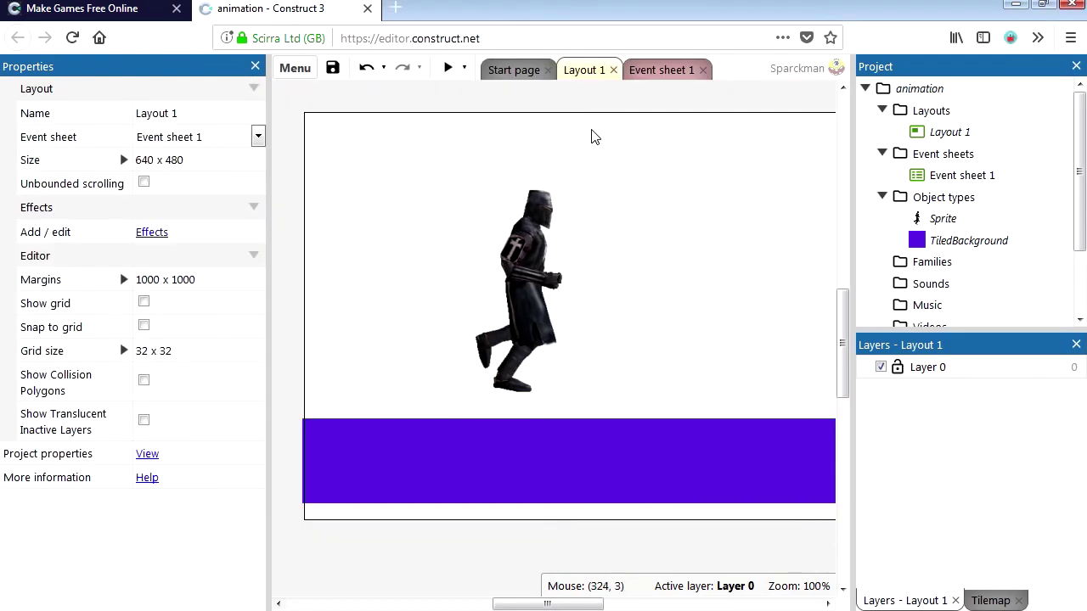
click(657, 71)
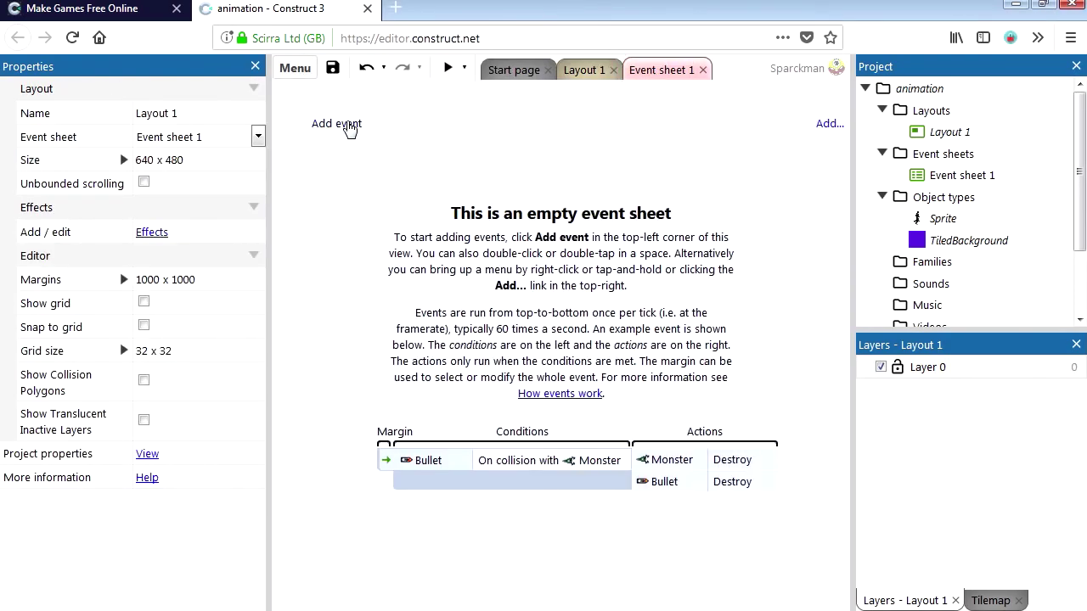
click(348, 125)
double_click(434, 293)
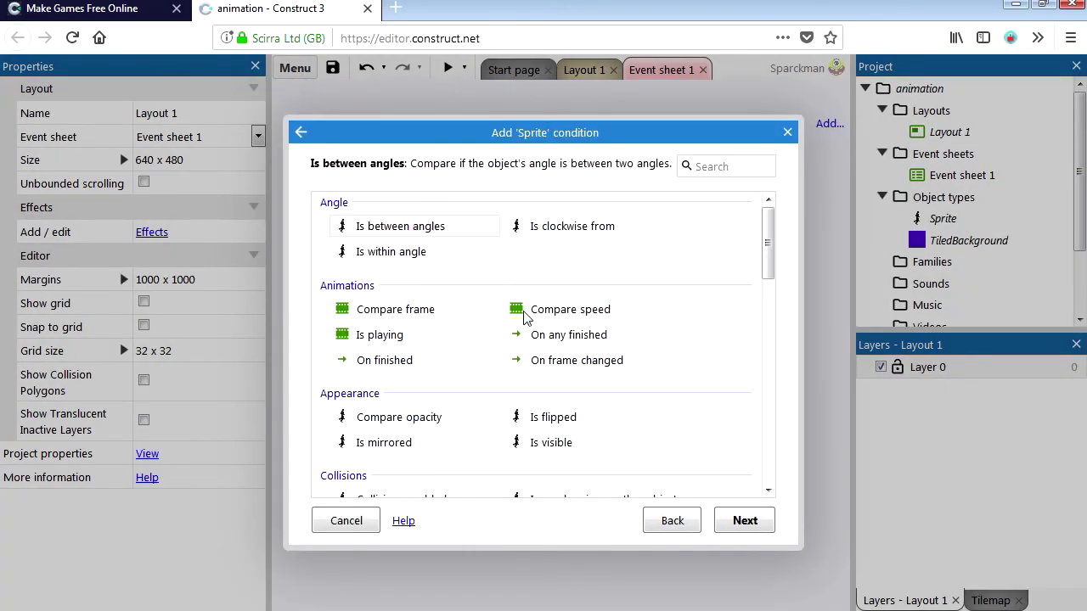
scroll(519, 394, down, 10)
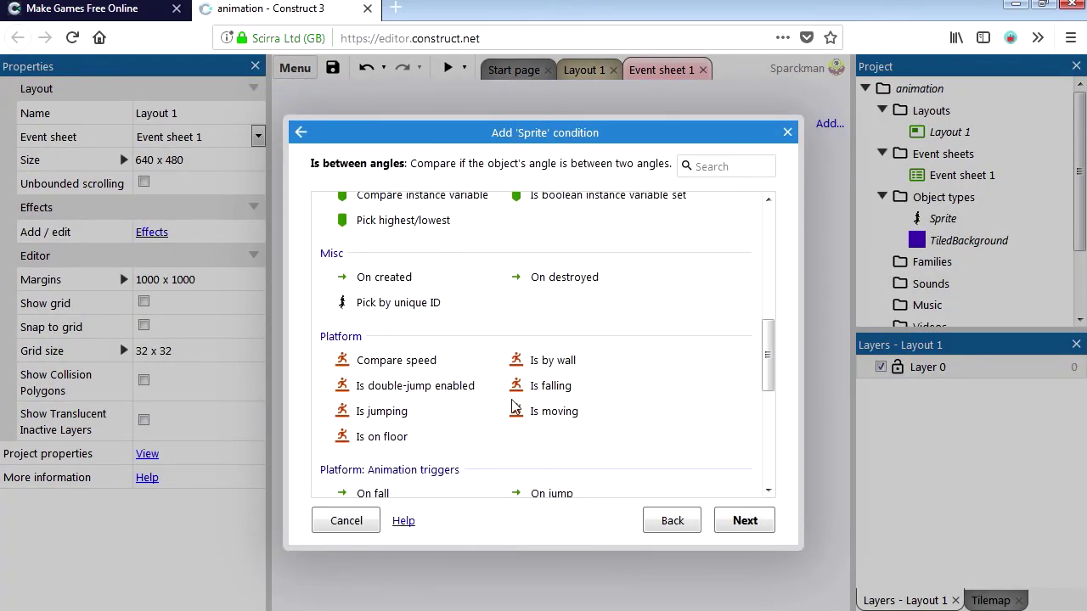
scroll(491, 419, down, 3)
click(386, 342)
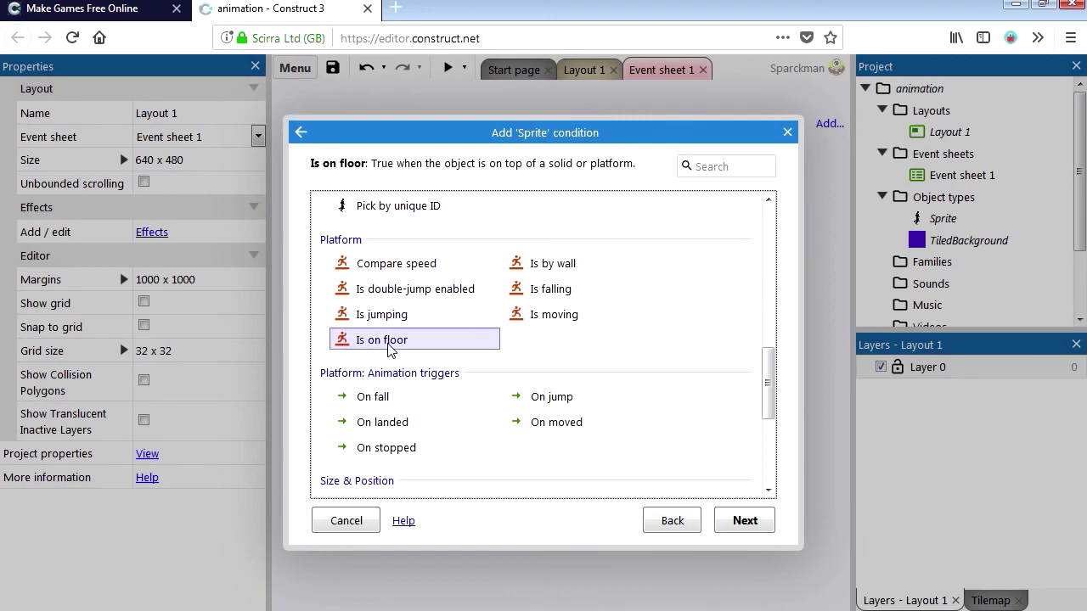
double_click(389, 341)
- Add Sprite 'Is moving' as event 1's second condition
right_click(411, 98)
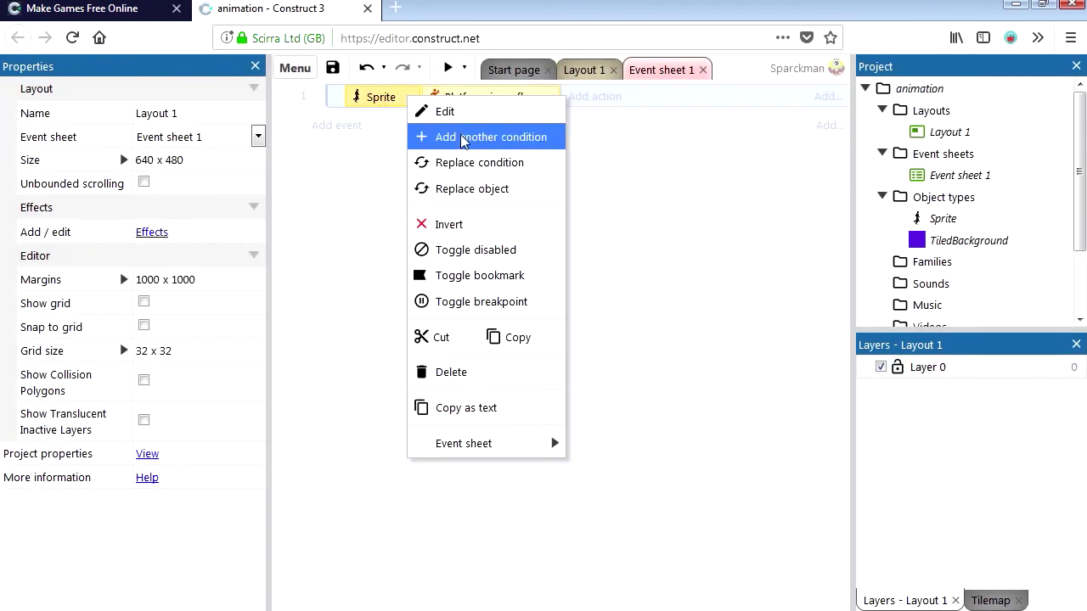
click(465, 139)
double_click(433, 216)
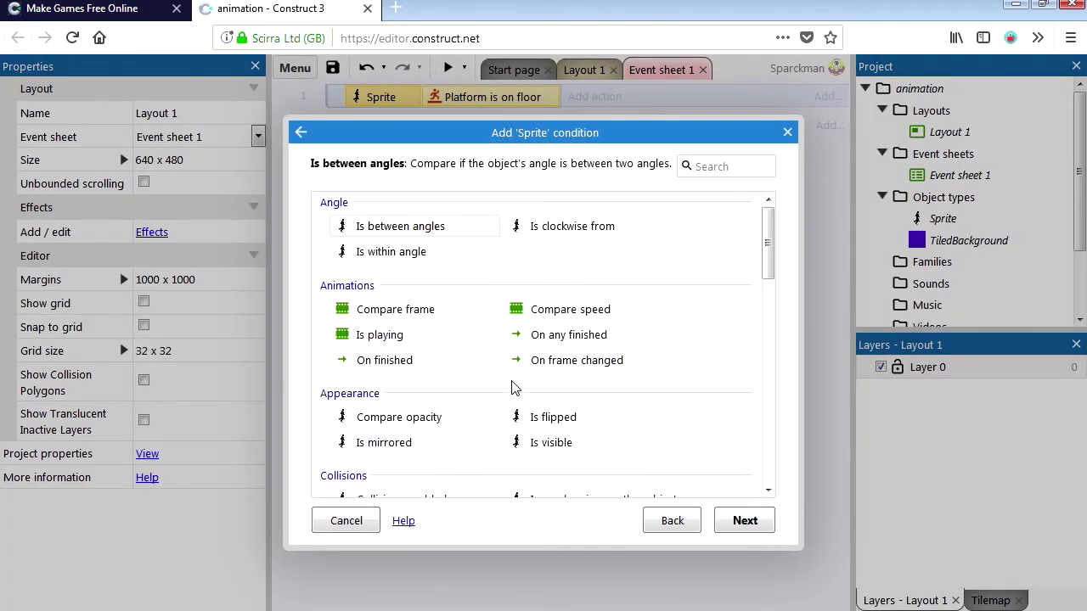
scroll(510, 393, down, 6)
scroll(509, 395, down, 3)
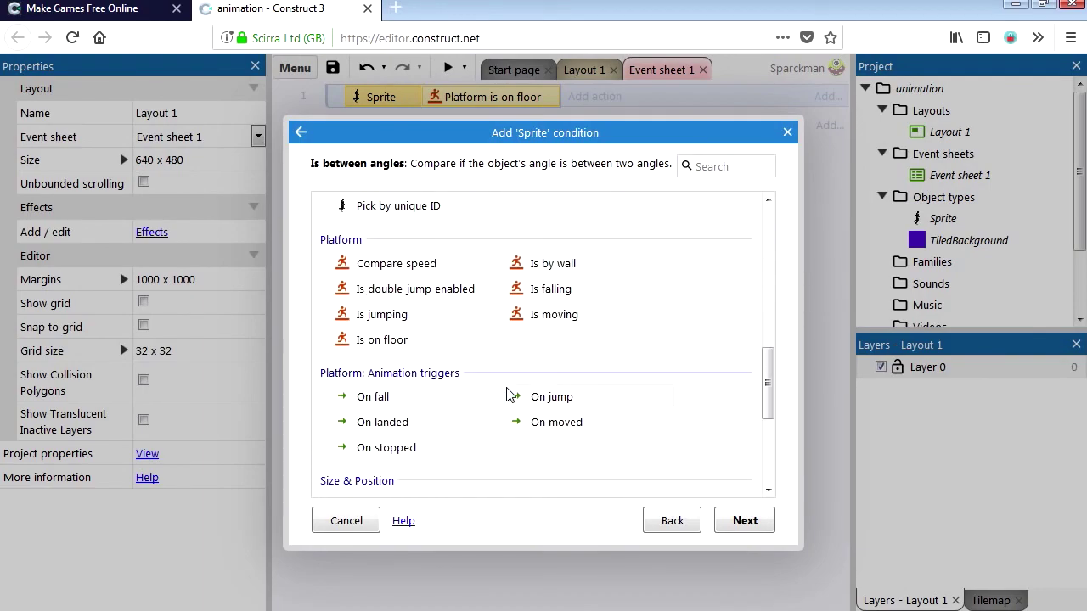
double_click(563, 323)
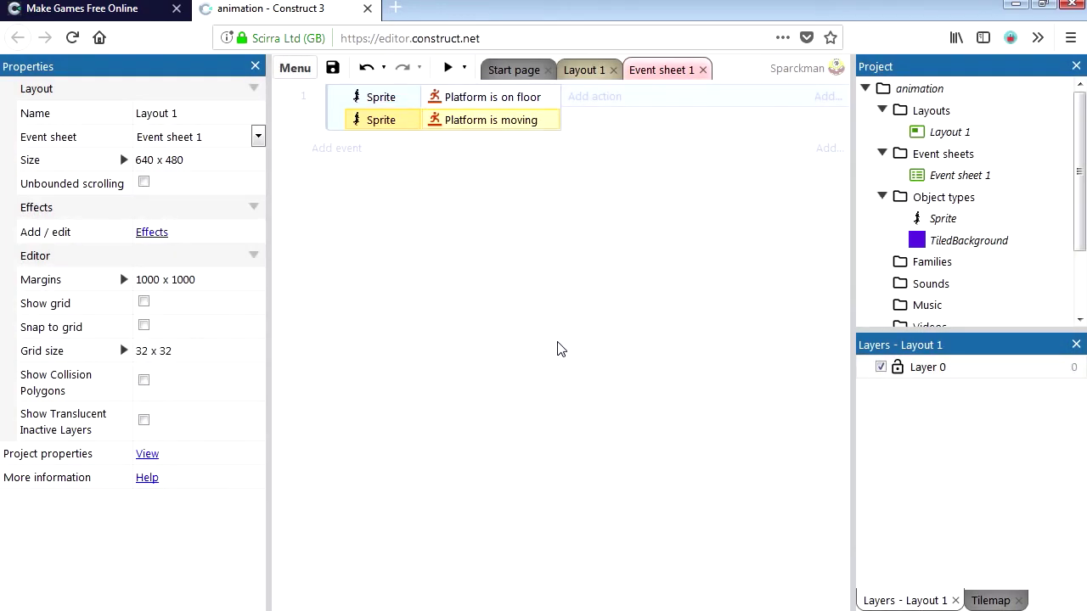
- Add a Sprite 'Set animation' action to event 1 using the "walking" animation
click(594, 97)
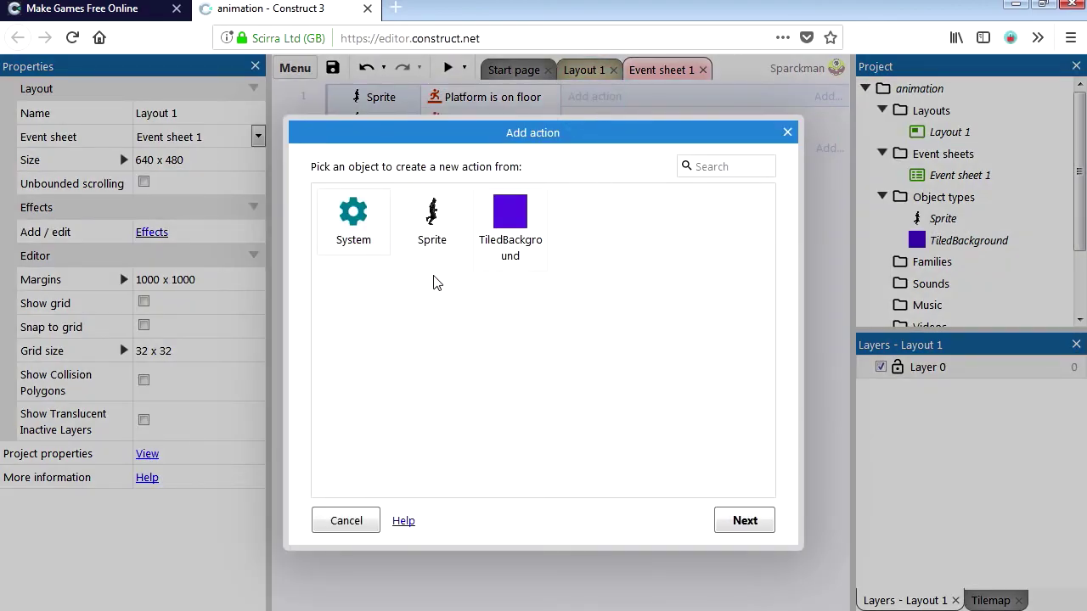
double_click(440, 234)
scroll(463, 397, down, 5)
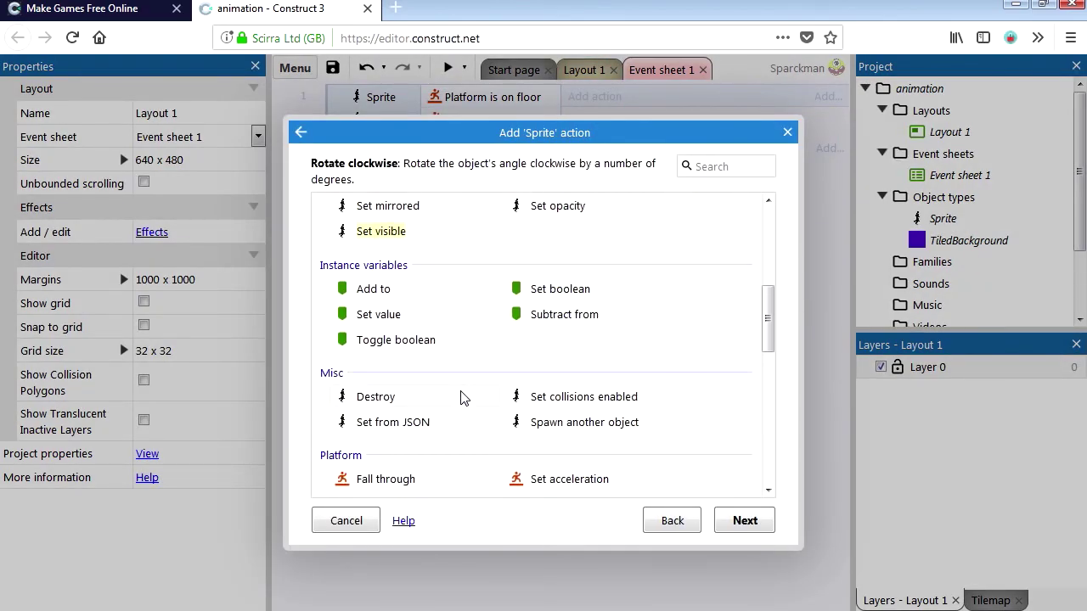
scroll(463, 398, up, 3)
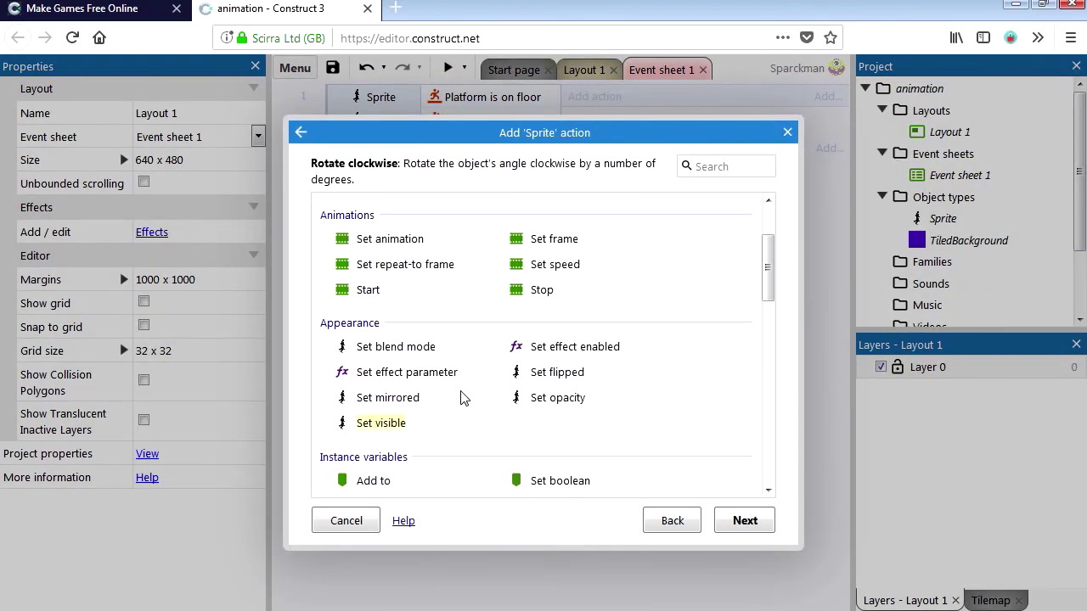
double_click(412, 238)
click(471, 288)
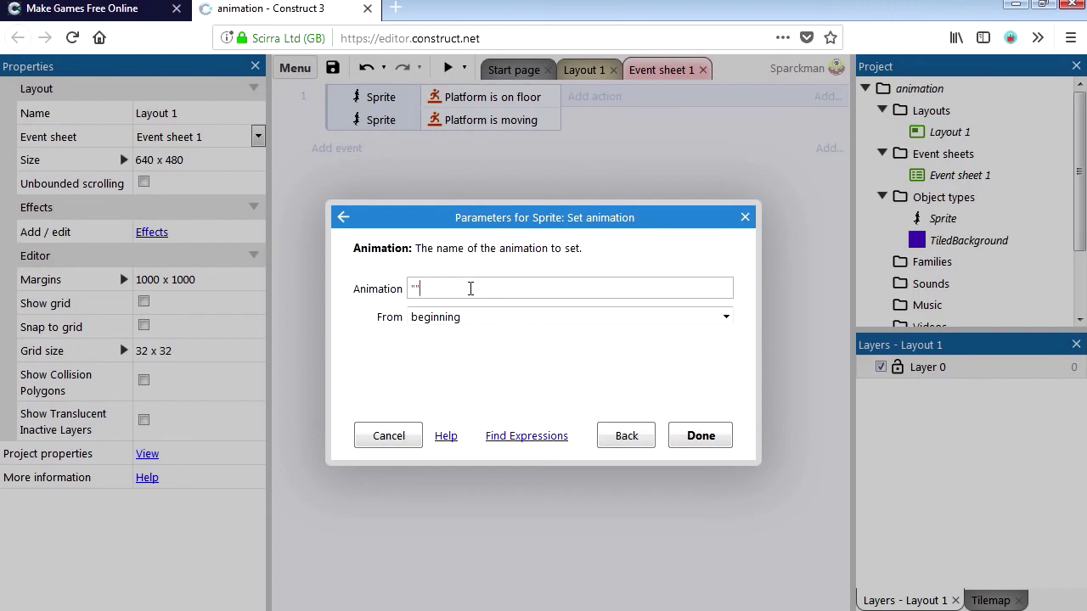
key(BackSpace)
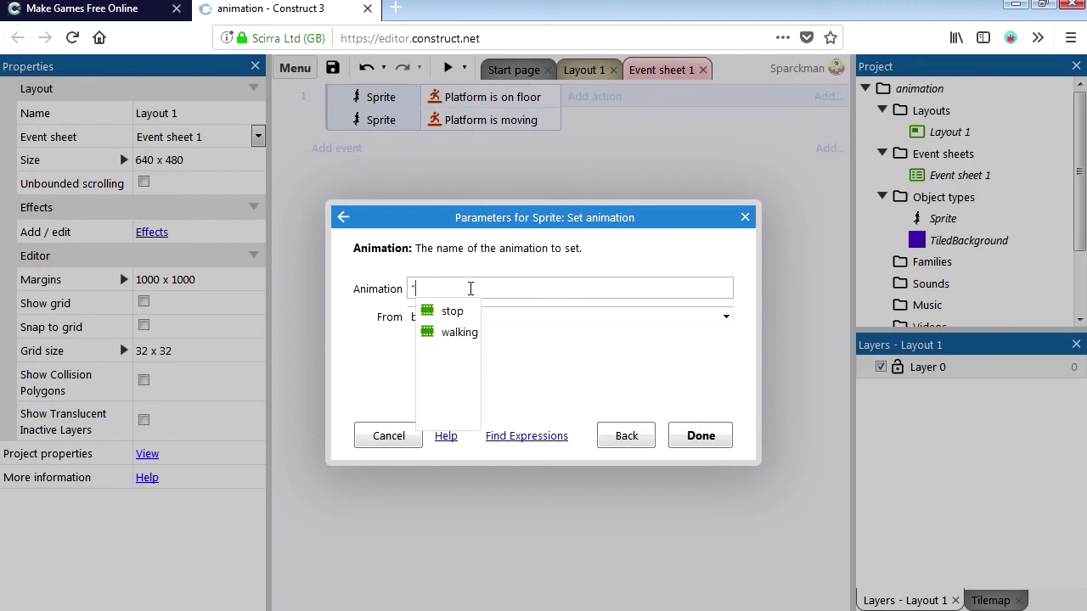
click(463, 336)
- Create event 2 with an inverted Sprite 'Is moving' condition
click(702, 442)
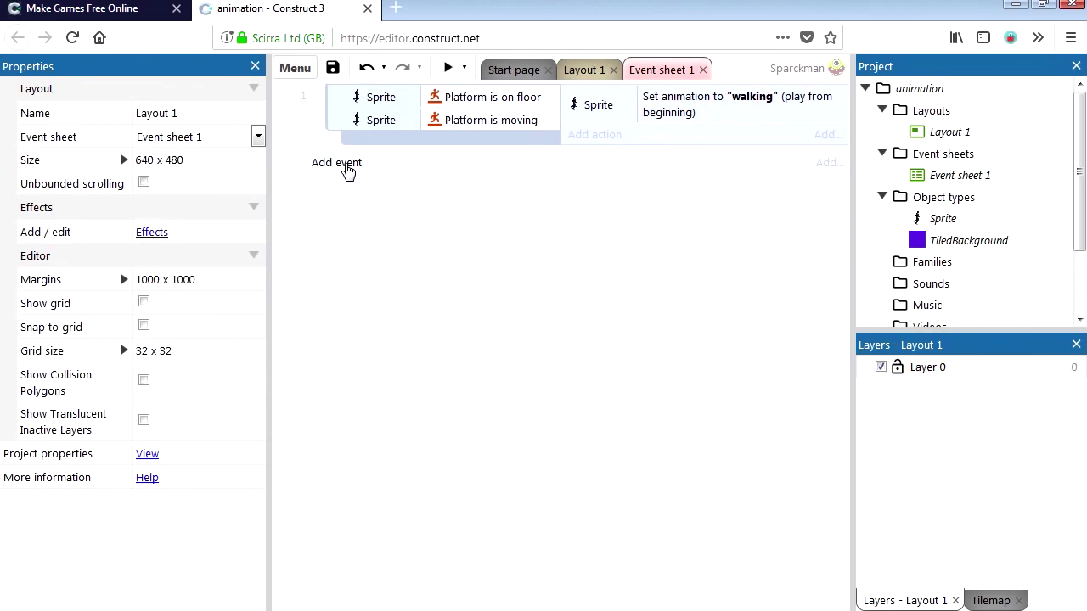
click(348, 170)
double_click(435, 223)
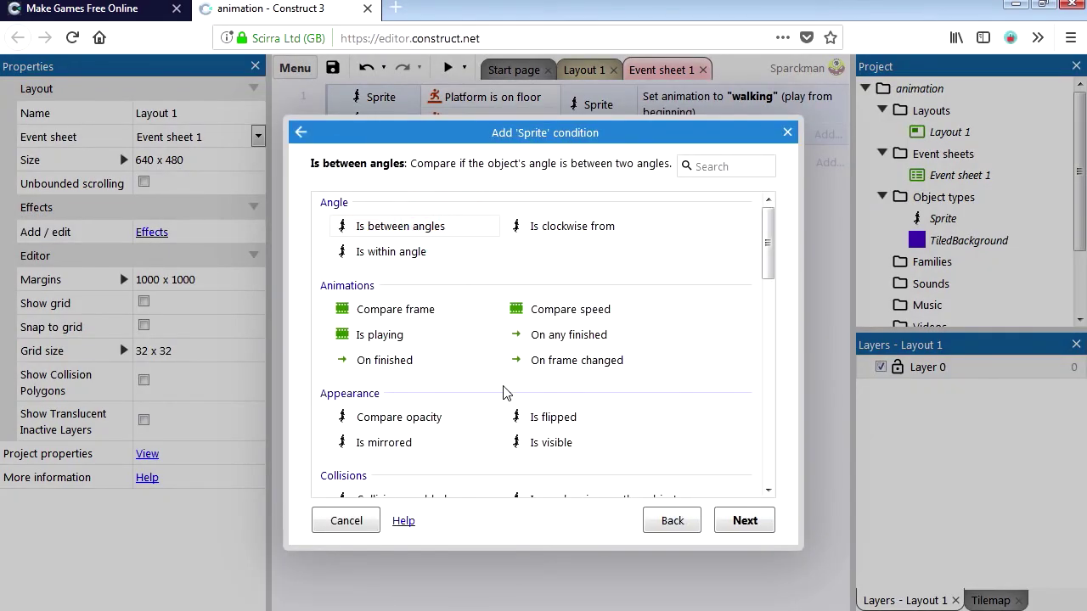
scroll(478, 410, down, 6)
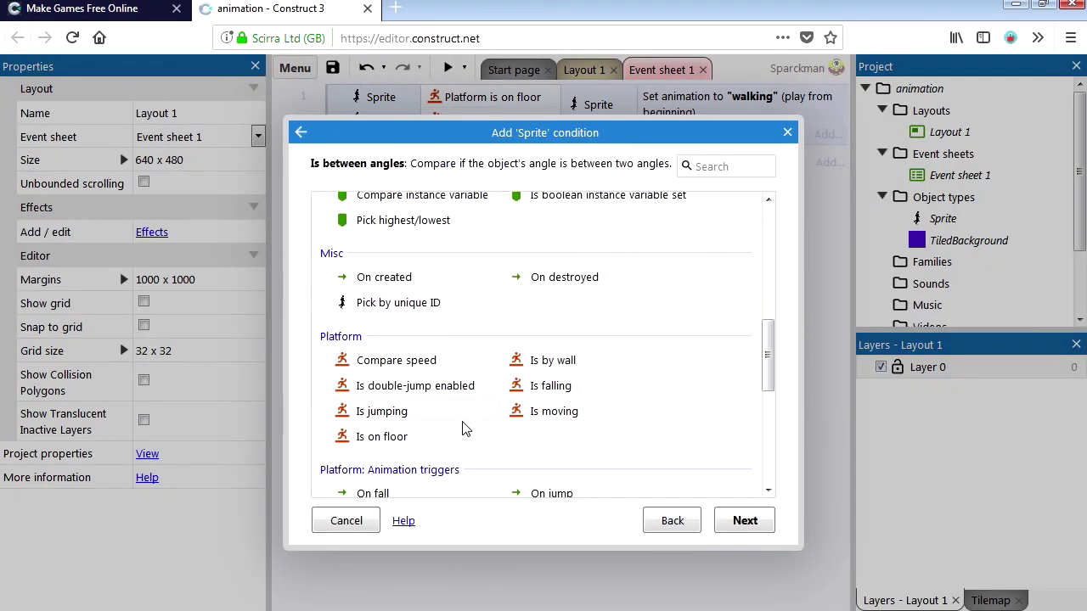
double_click(547, 413)
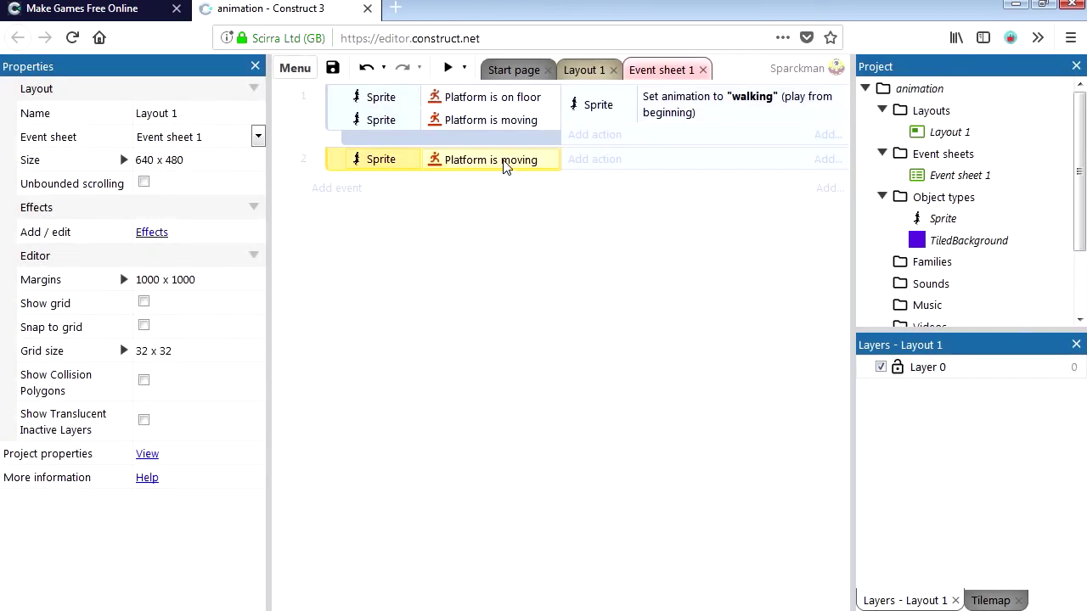
right_click(503, 160)
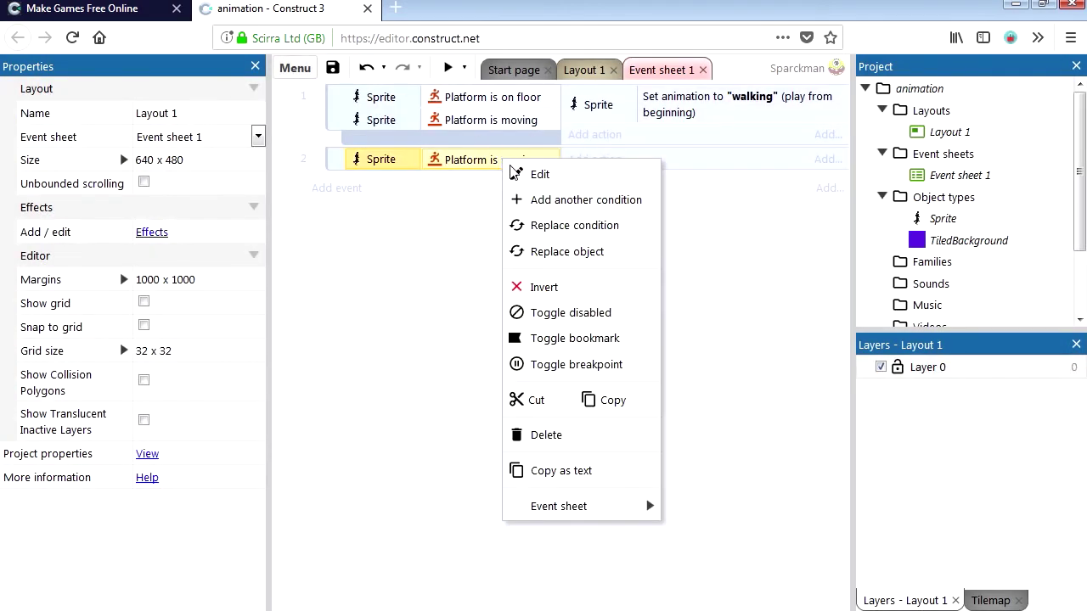
click(567, 289)
- Give event 2 a Set animation to "stop" action, then preview the game
click(607, 168)
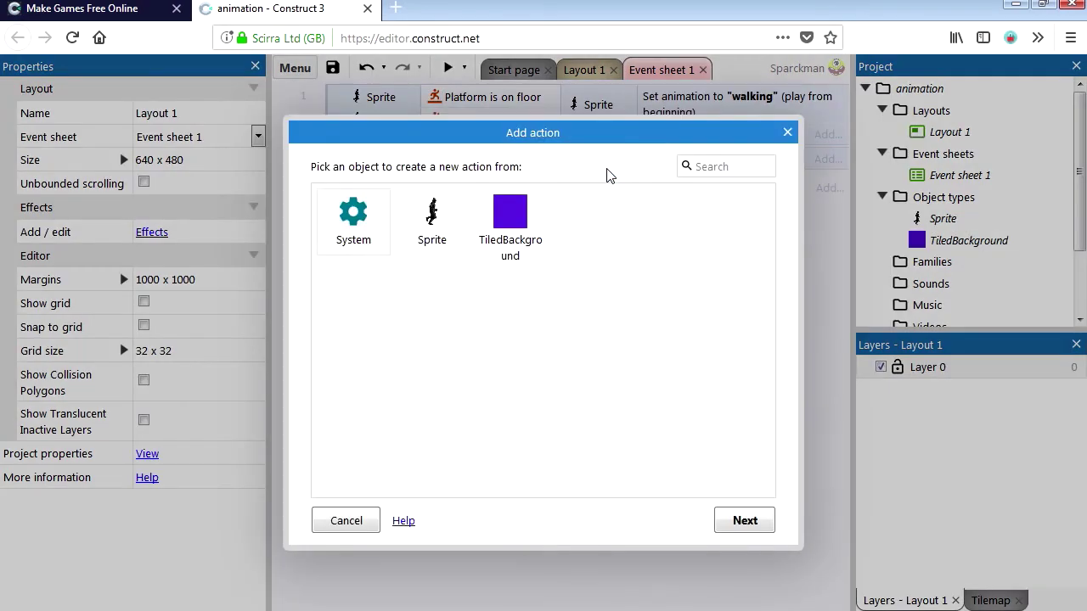
double_click(434, 214)
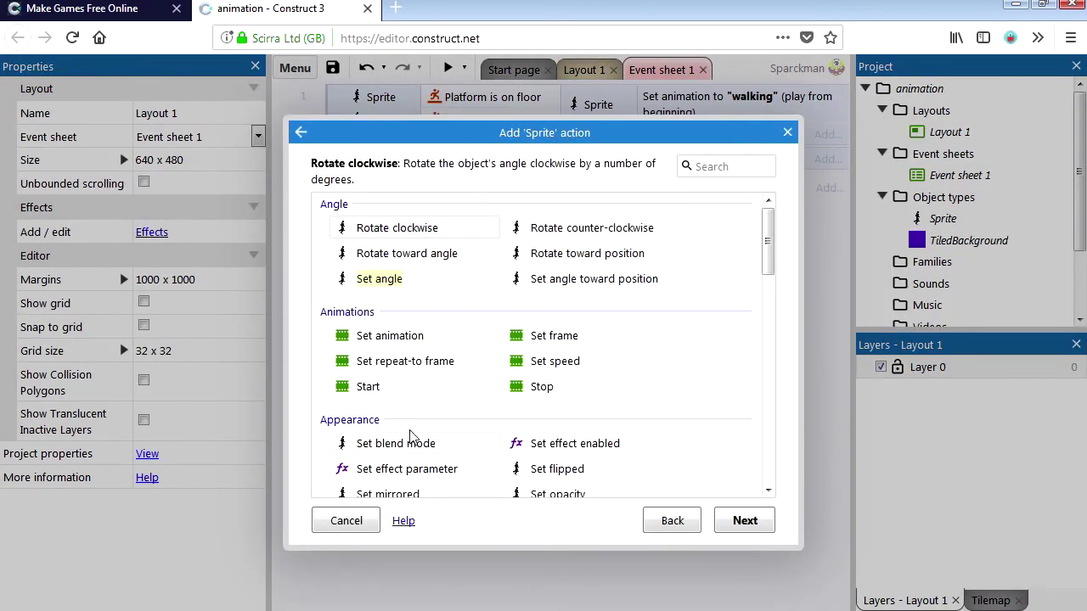
double_click(417, 338)
click(487, 288)
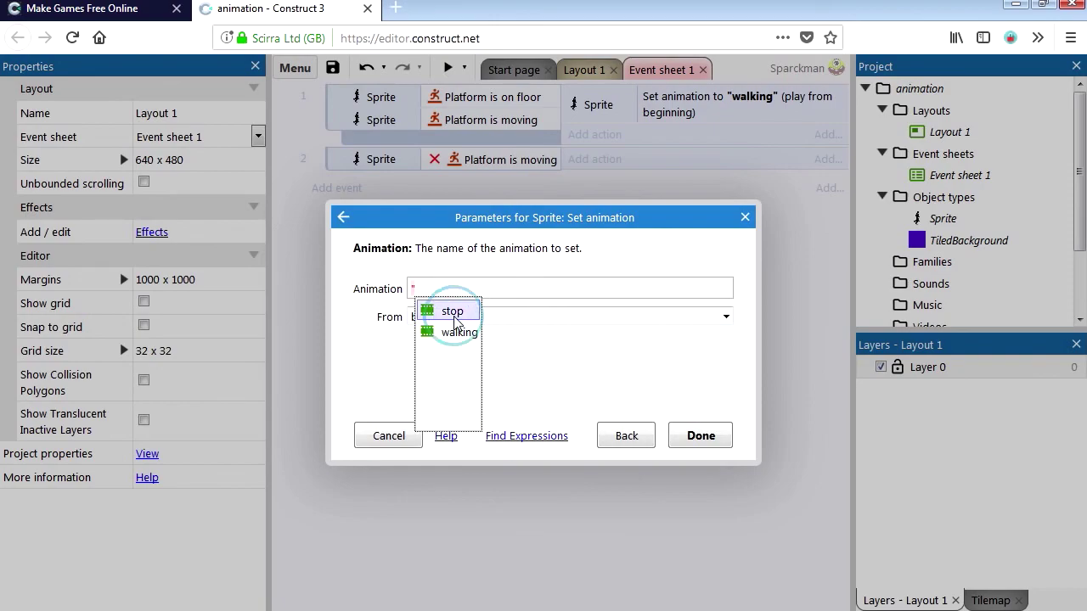
click(450, 309)
click(684, 436)
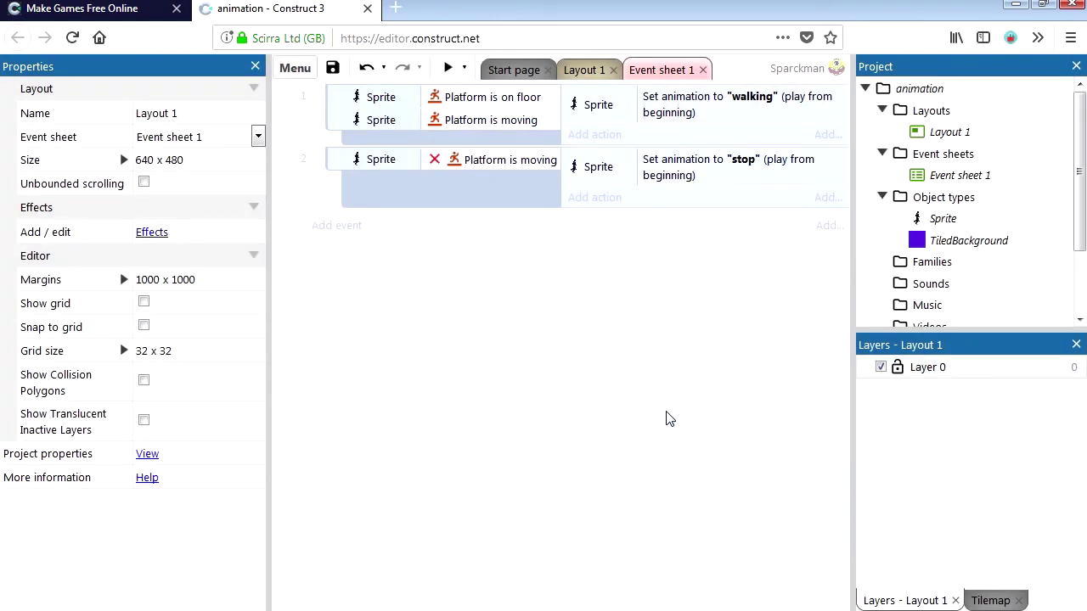
click(445, 68)
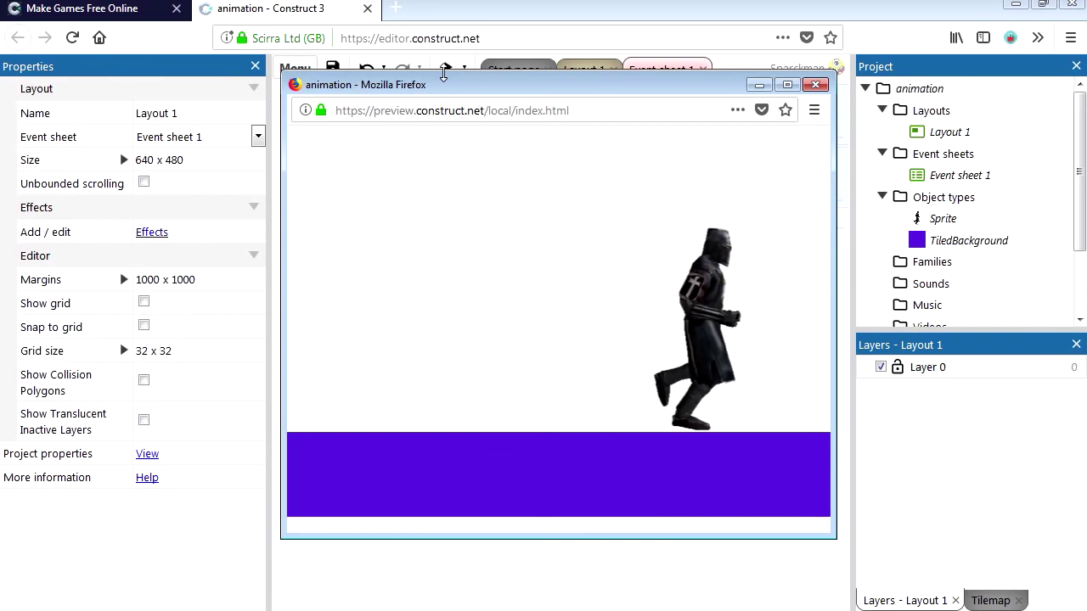
key(Right)
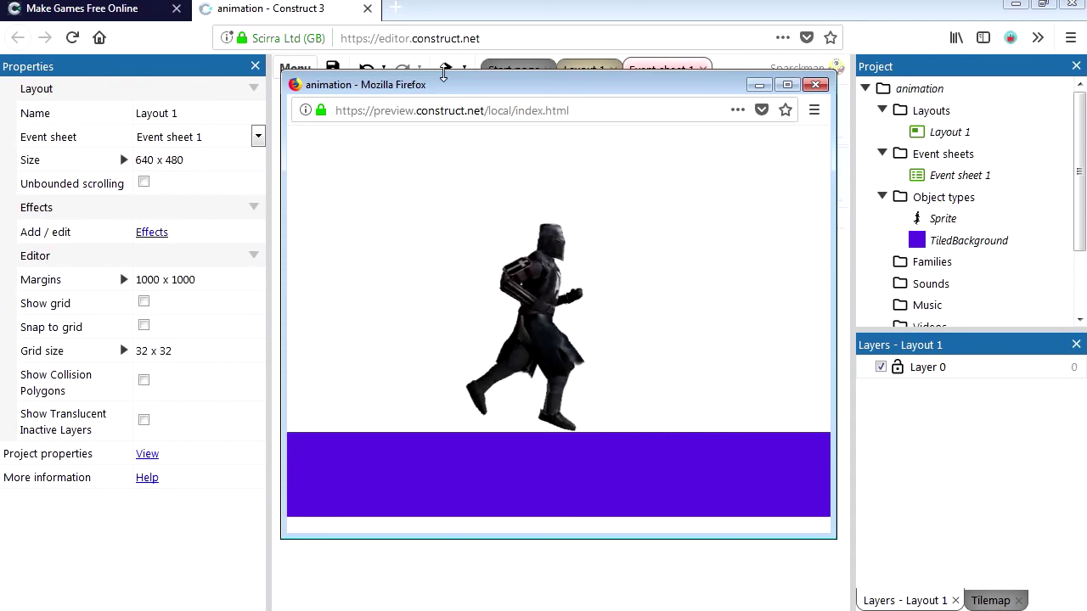
key(Right)
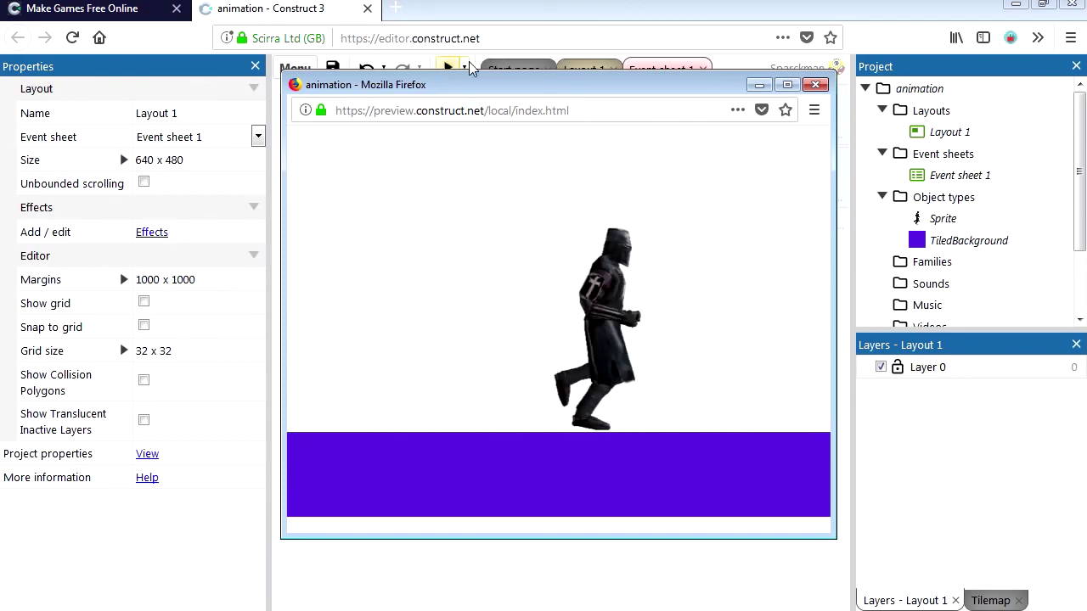
click(817, 87)
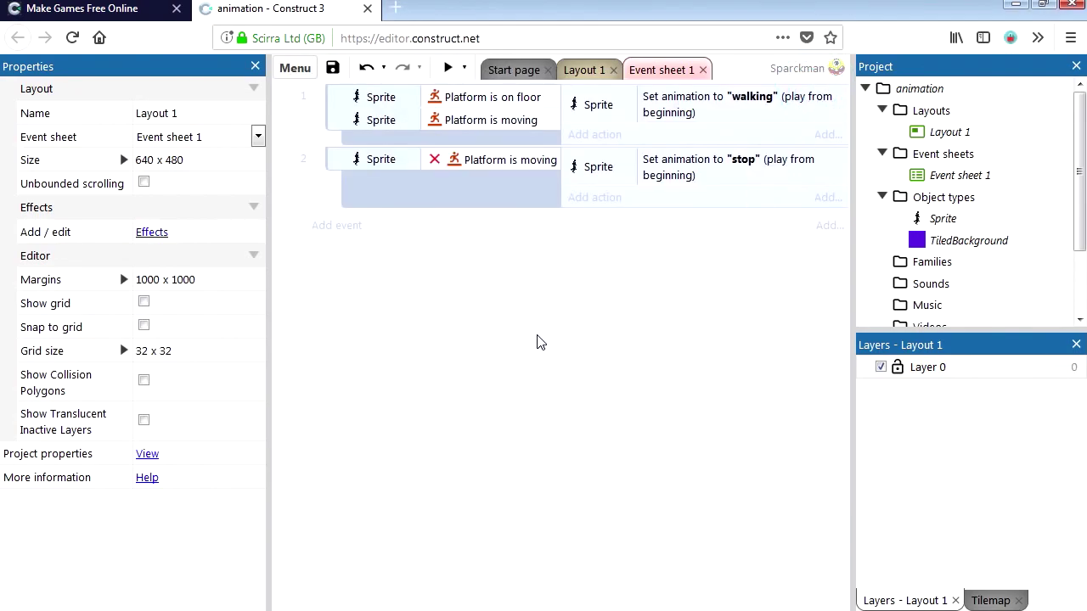
- Insert a Keyboard object into the project from the Layout 1 view
click(583, 70)
right_click(738, 353)
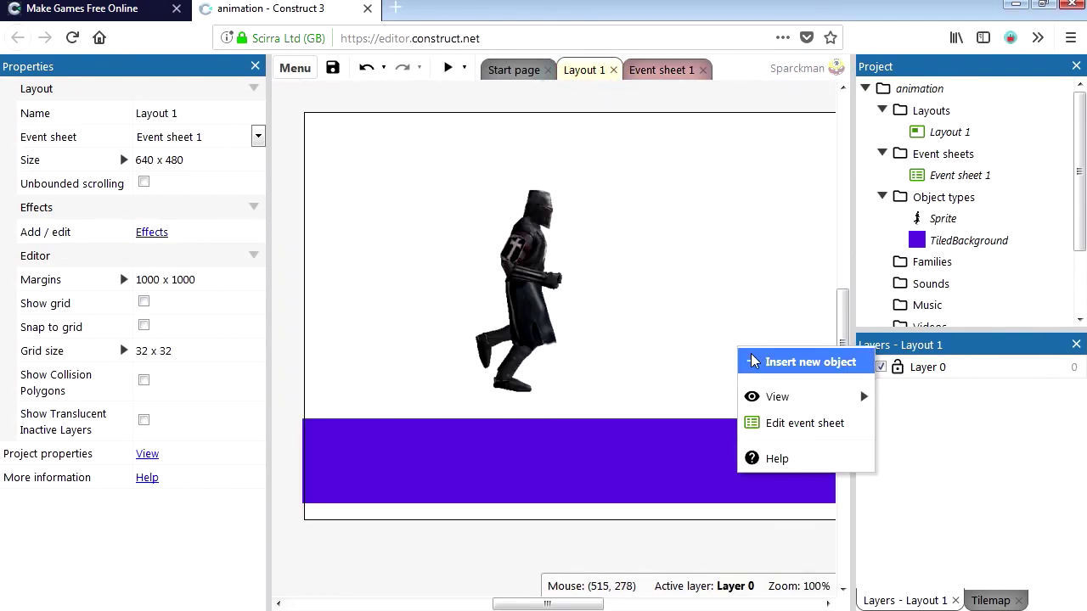
click(764, 361)
drag(769, 226, 769, 289)
scroll(535, 391, down, 2)
scroll(535, 390, up, 4)
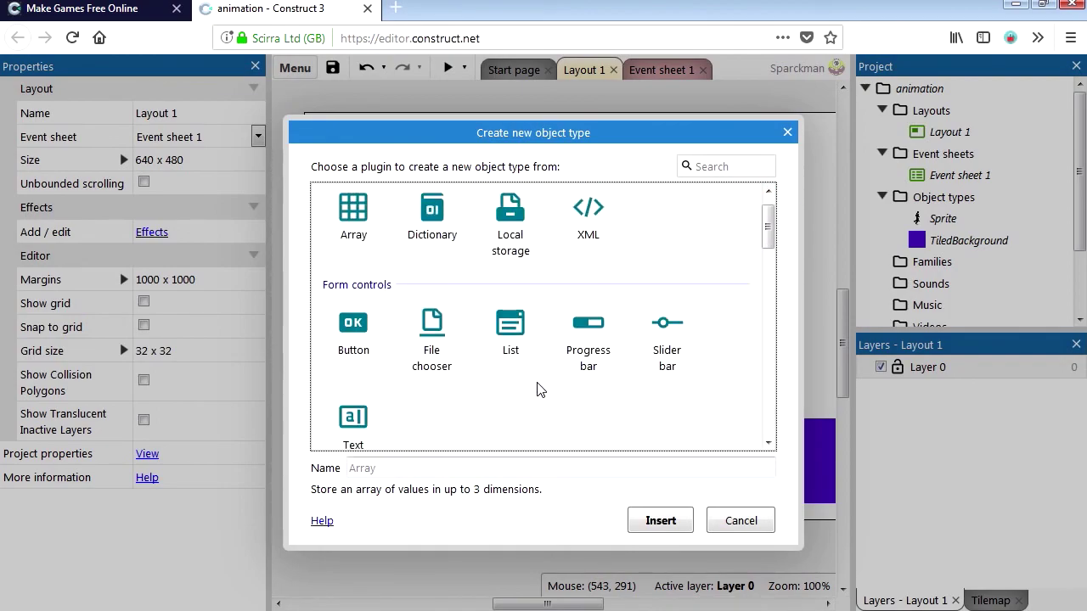
scroll(475, 365, down, 5)
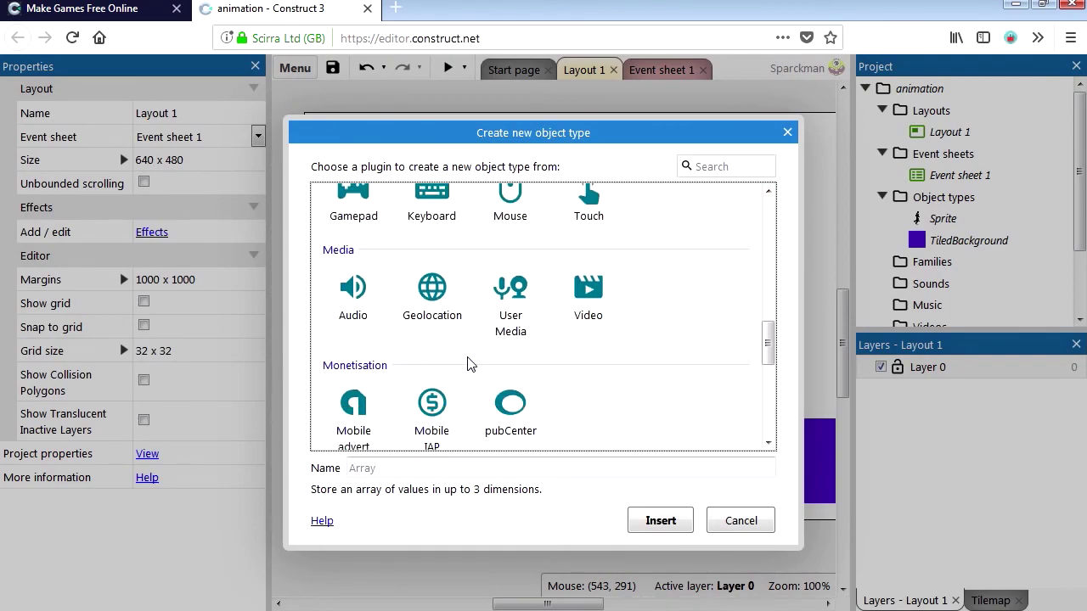
scroll(471, 366, up, 2)
click(446, 310)
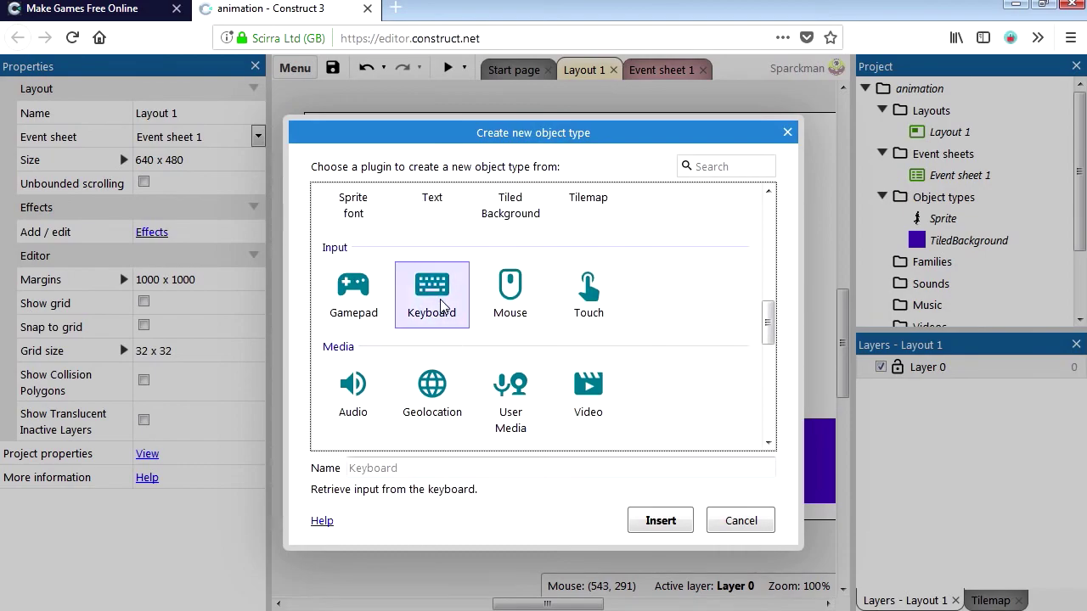
click(667, 519)
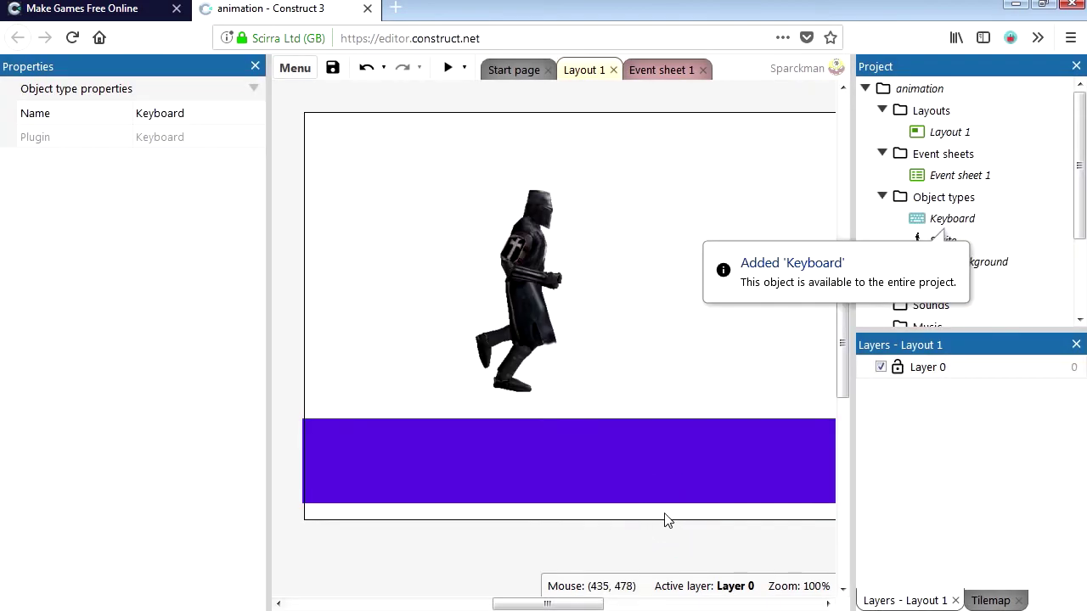
click(748, 202)
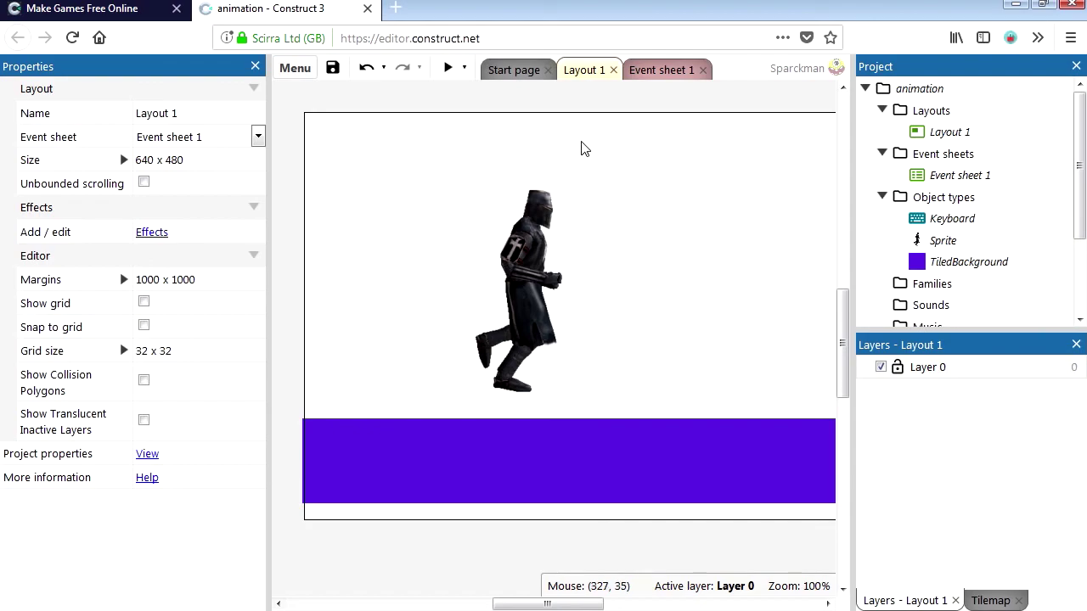
- Create event 3 with the condition Keyboard On Left arrow pressed
click(663, 70)
key(e)
double_click(436, 153)
double_click(569, 336)
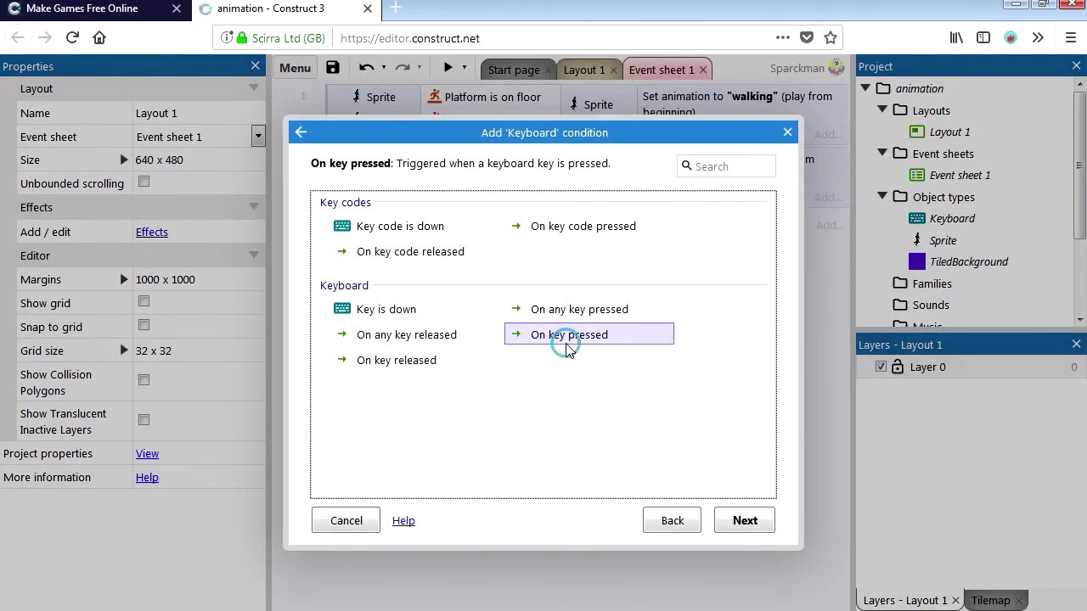
click(573, 293)
key(Left)
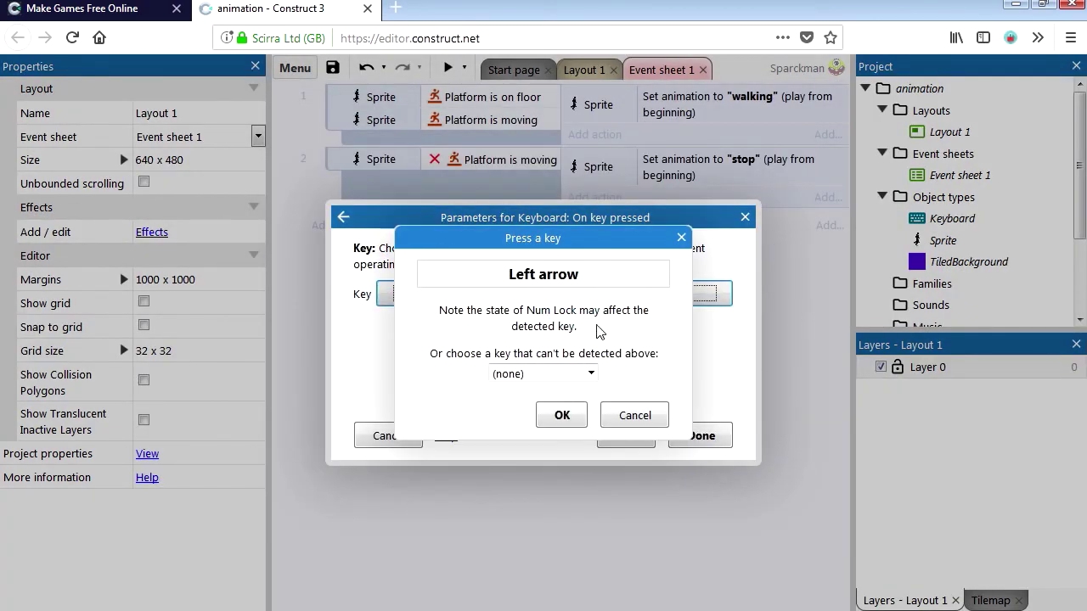
click(559, 418)
click(688, 440)
- Add a Sprite 'Set mirrored' action to event 3
click(600, 223)
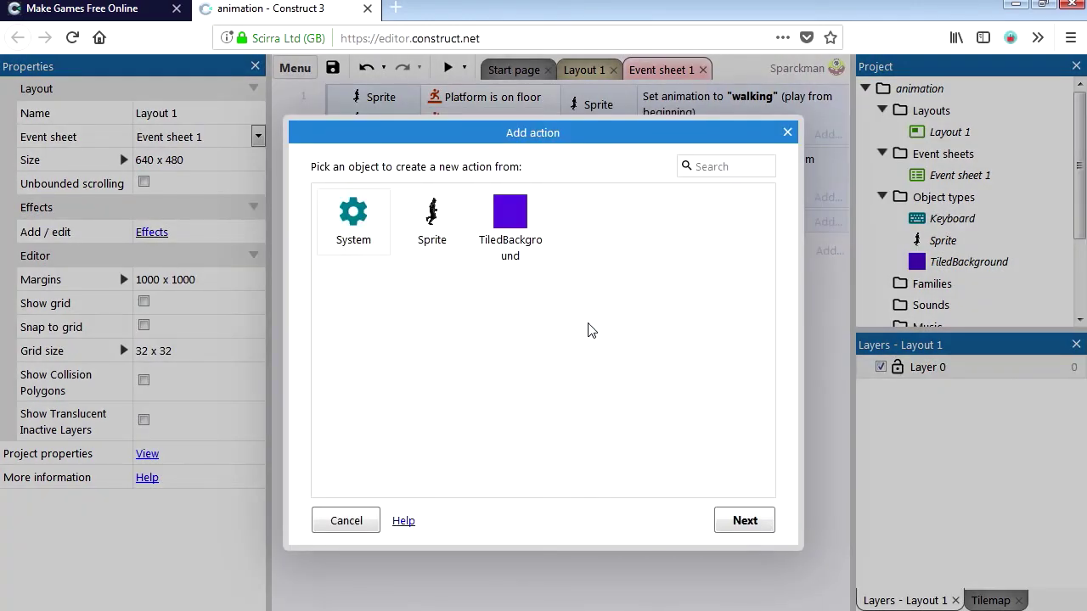
double_click(432, 227)
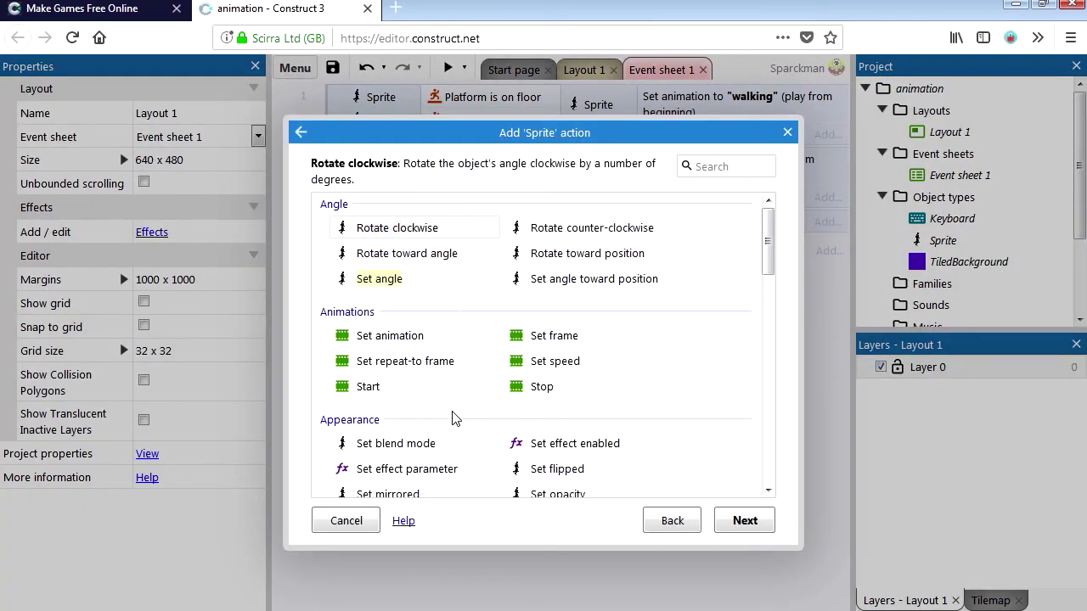
scroll(454, 417, down, 3)
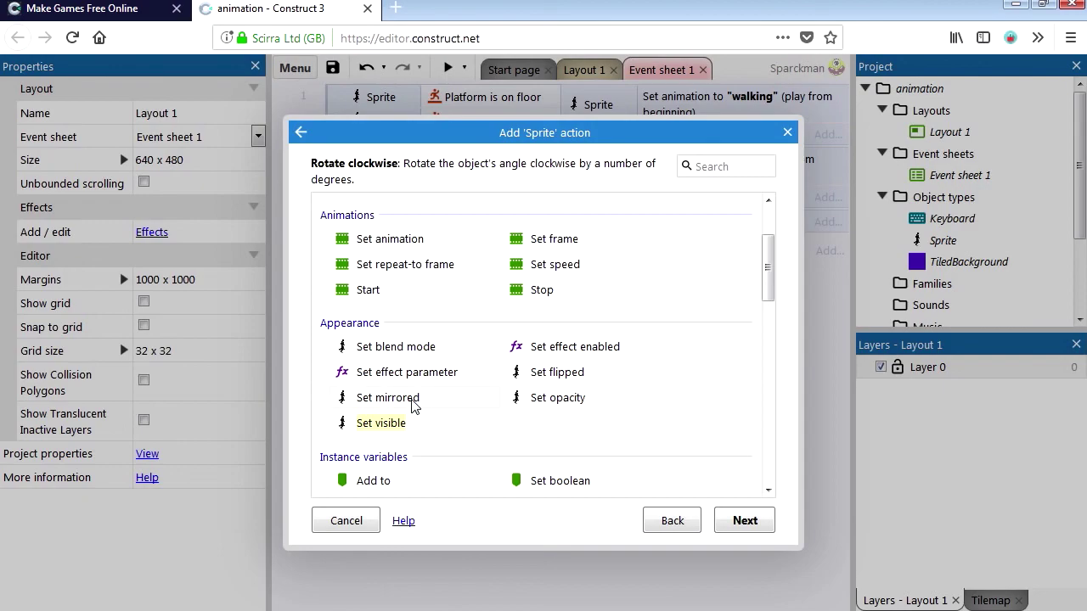
double_click(413, 399)
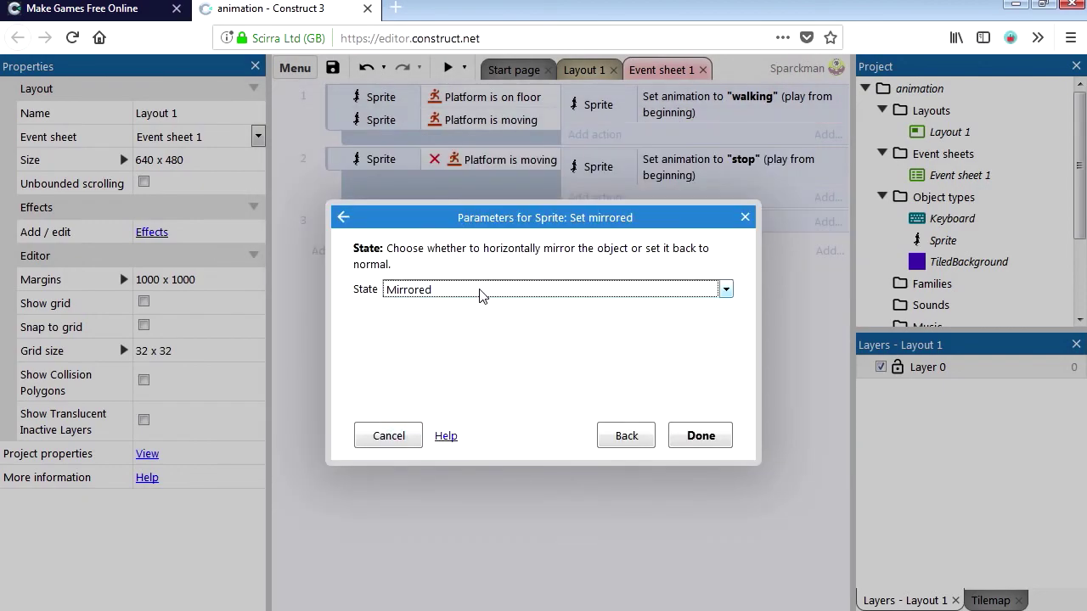
click(702, 435)
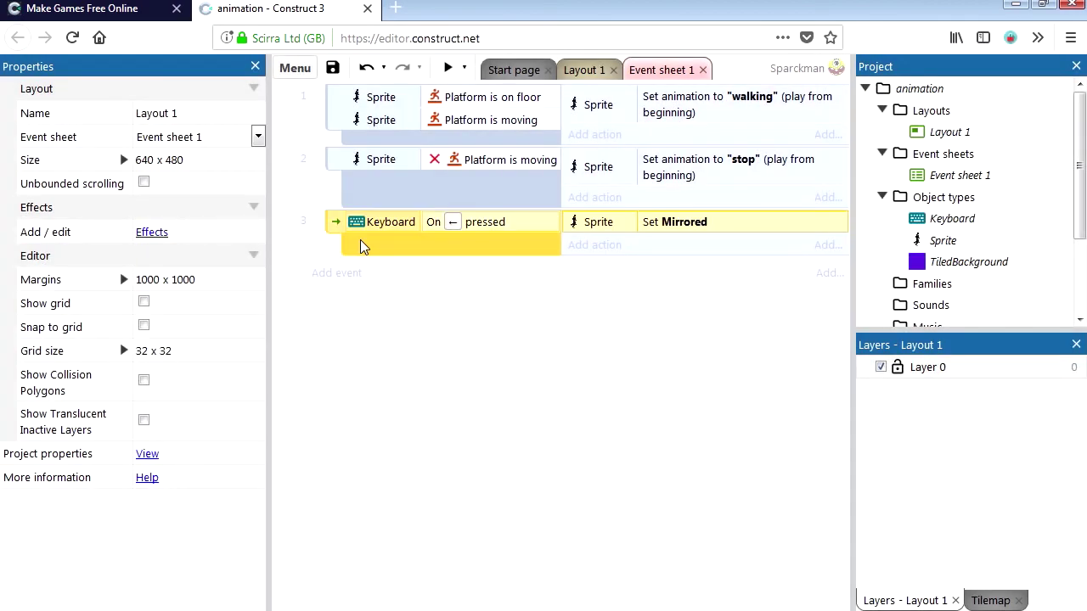
- Duplicate event 3 as event 4 and change its key to Right arrow
key(ctrl+c)
key(ctrl+v)
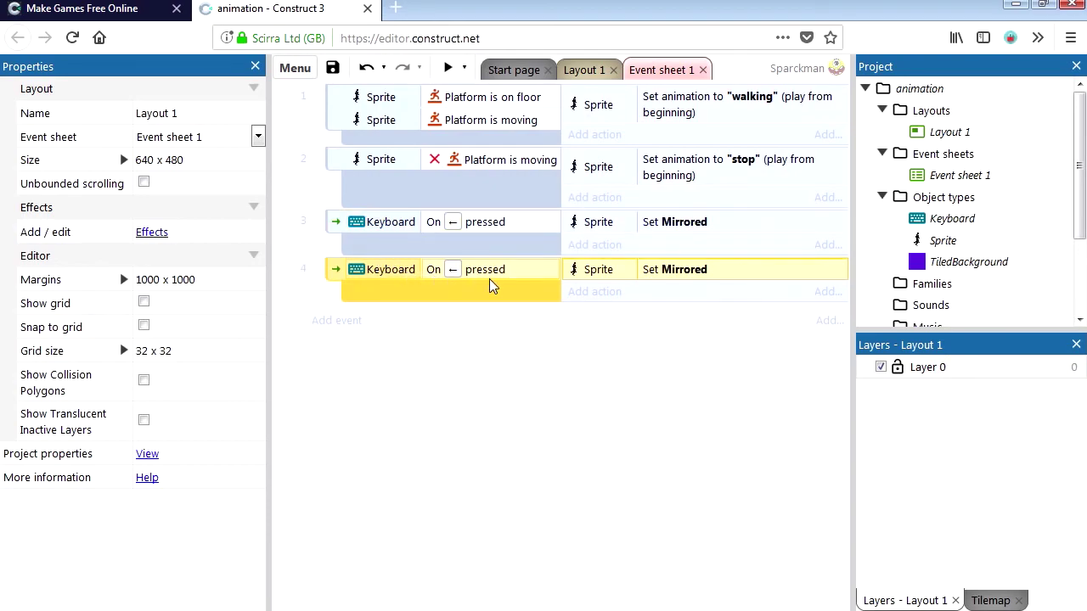
double_click(494, 269)
click(548, 302)
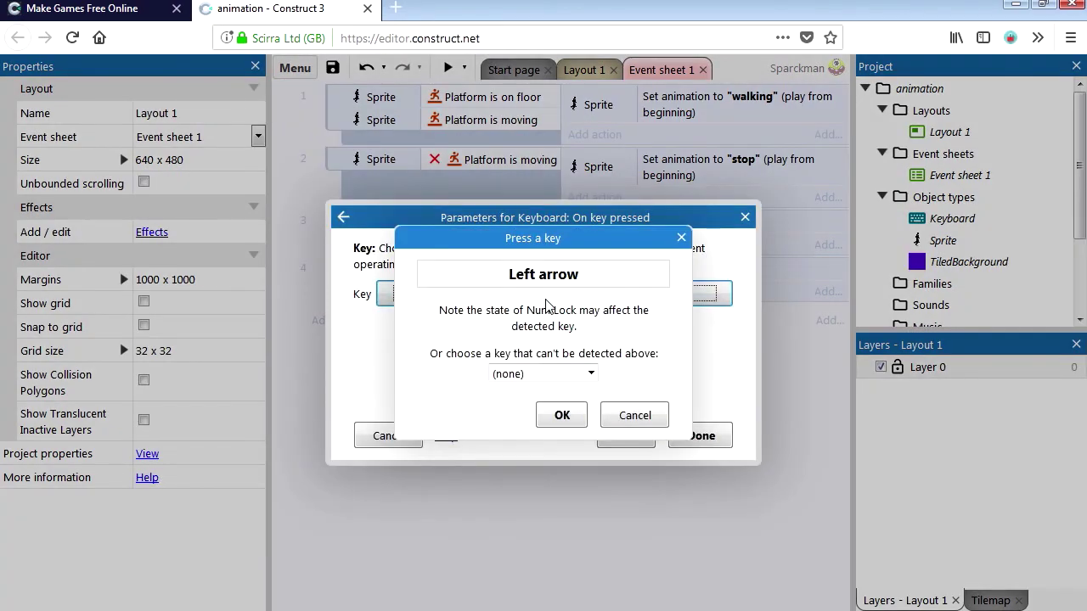
key(Right)
click(562, 416)
click(701, 435)
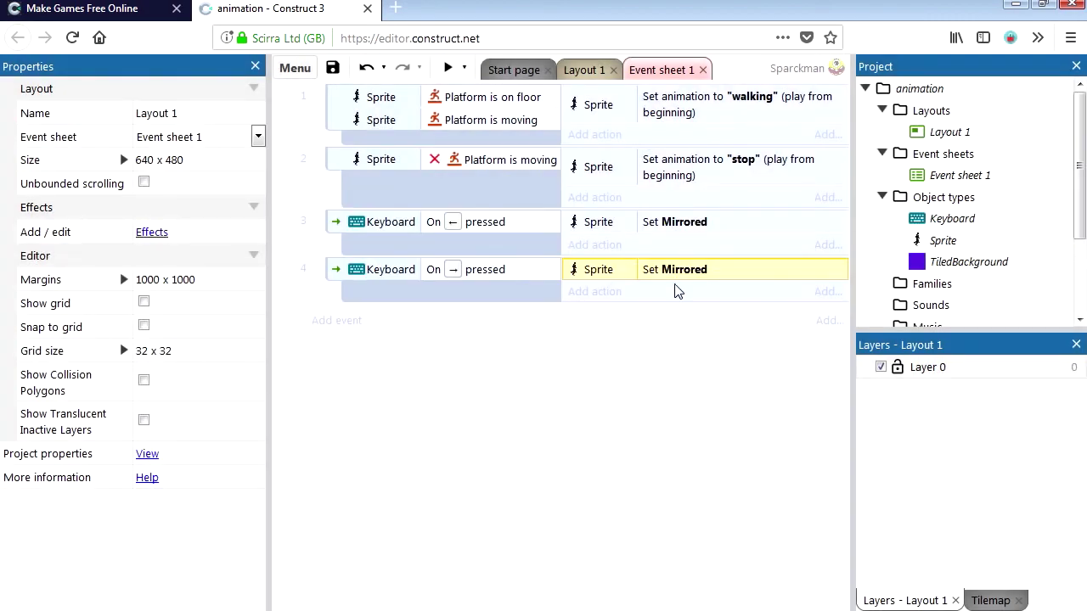
- Change event 4's action to set the Sprite to Not mirrored
double_click(680, 271)
click(510, 289)
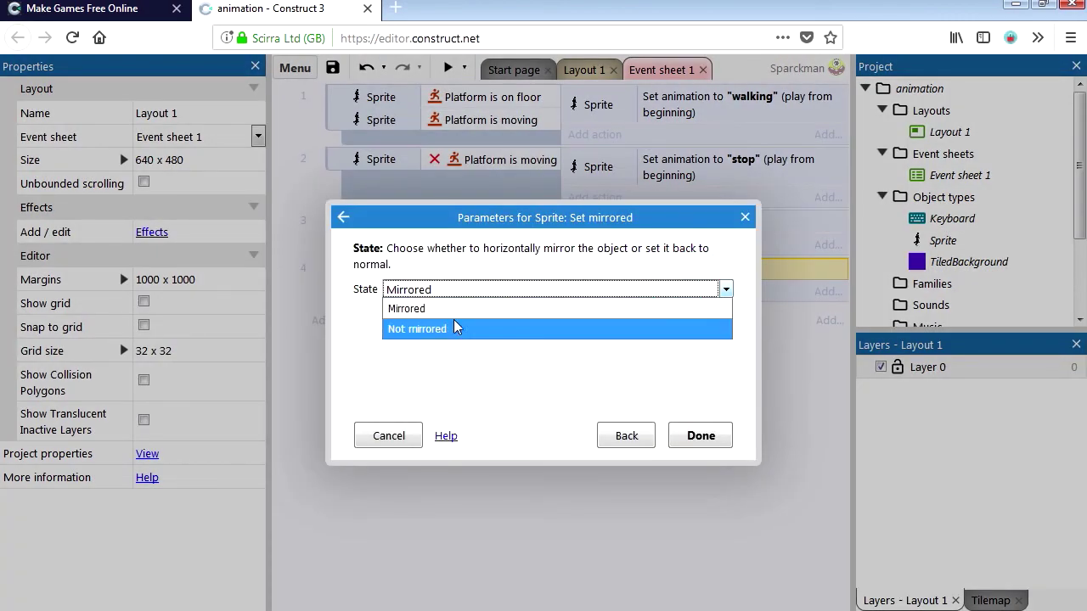
click(439, 328)
click(712, 435)
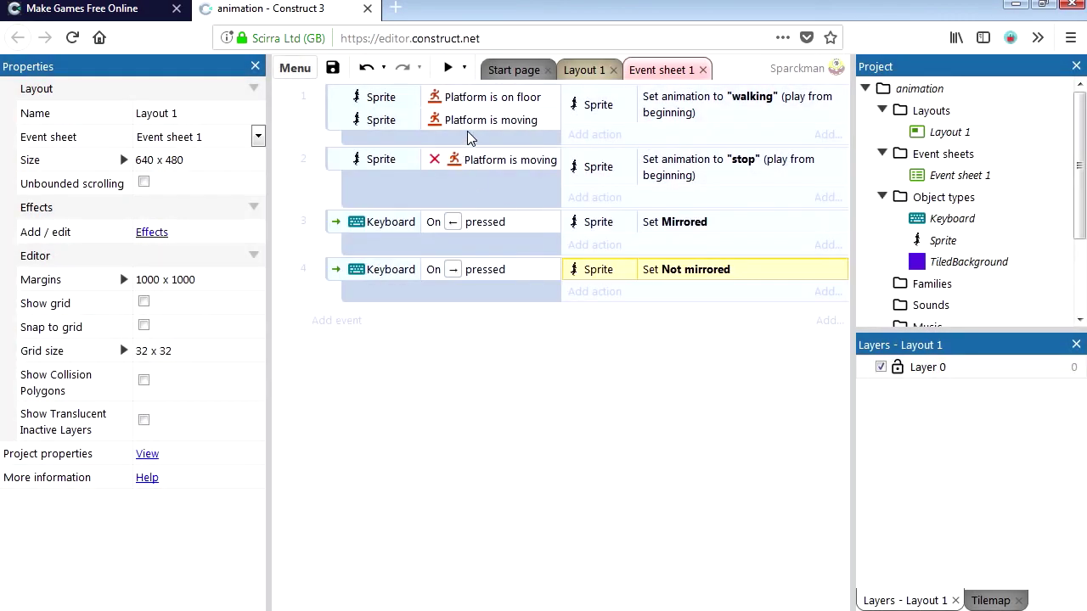
- Preview the game and test mirroring with the Left and Right arrow keys
click(448, 68)
key(Right)
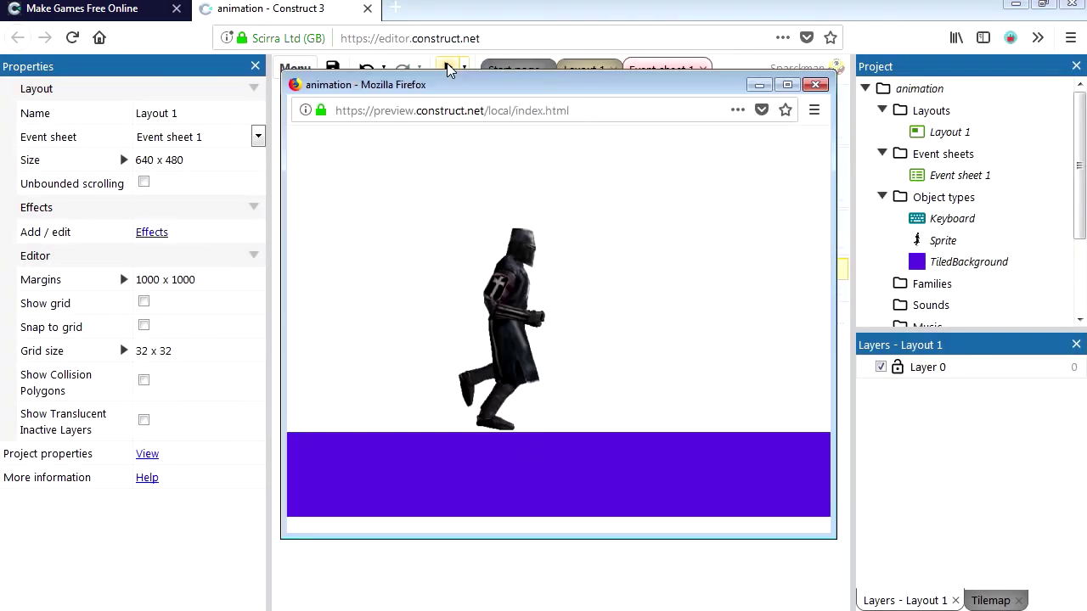
key(Left)
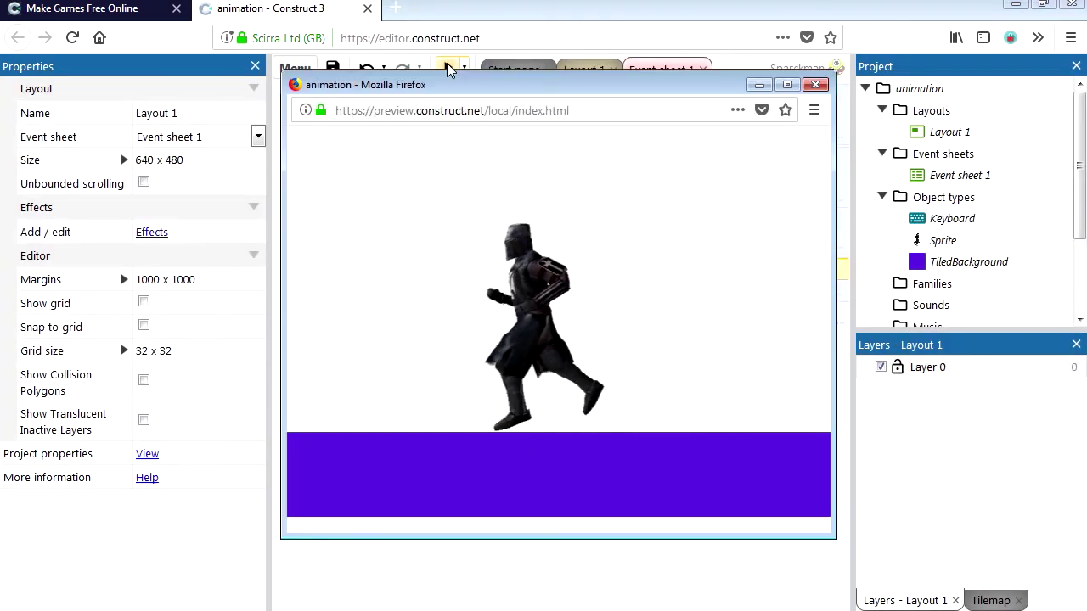
key(Right)
key(Left)
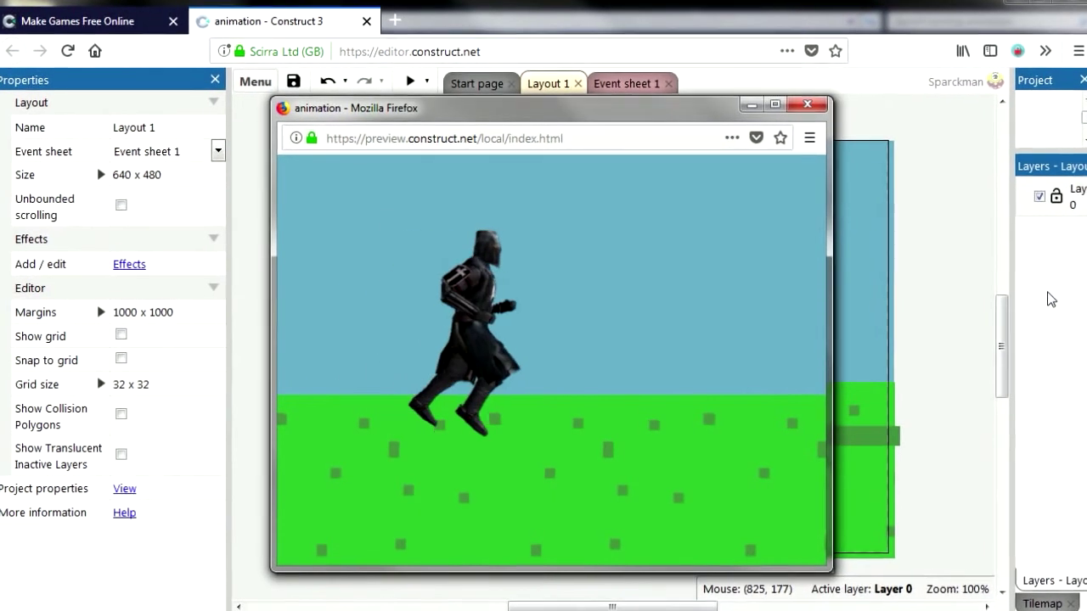
key(Left)
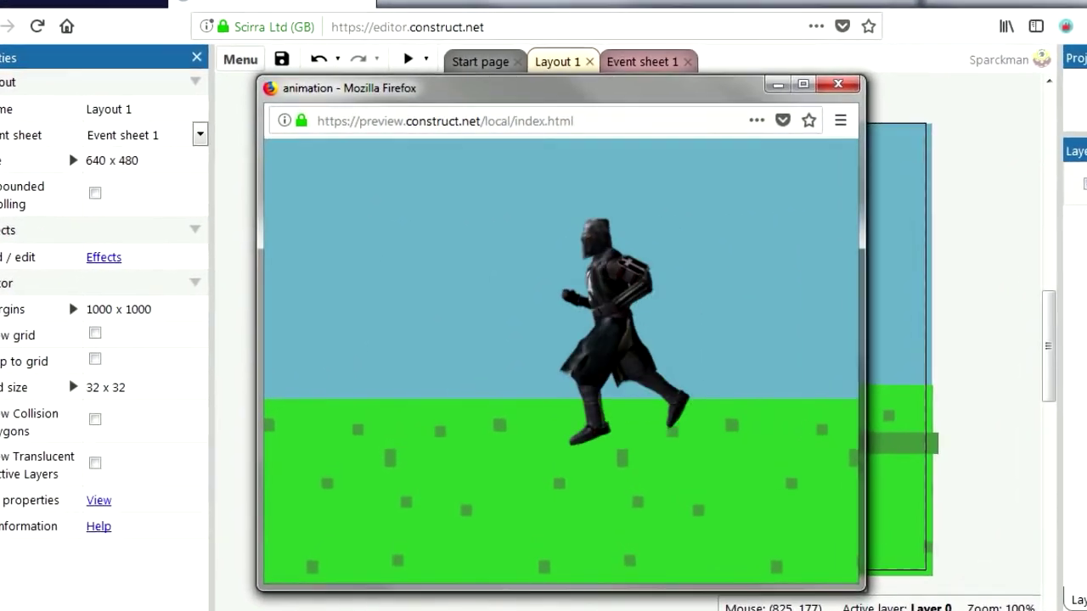
key(Right)
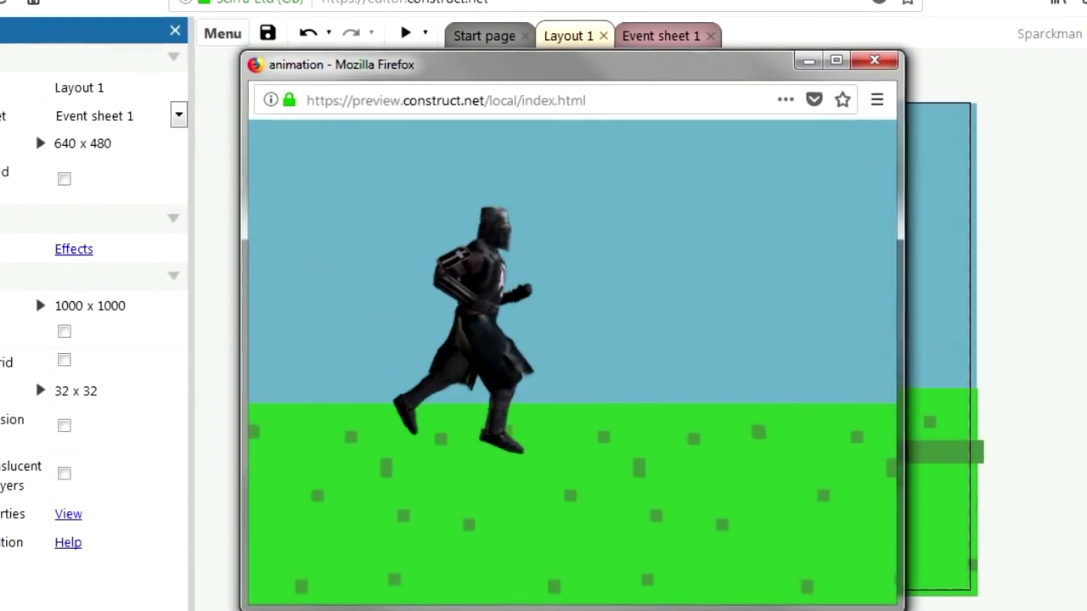
key(Left)
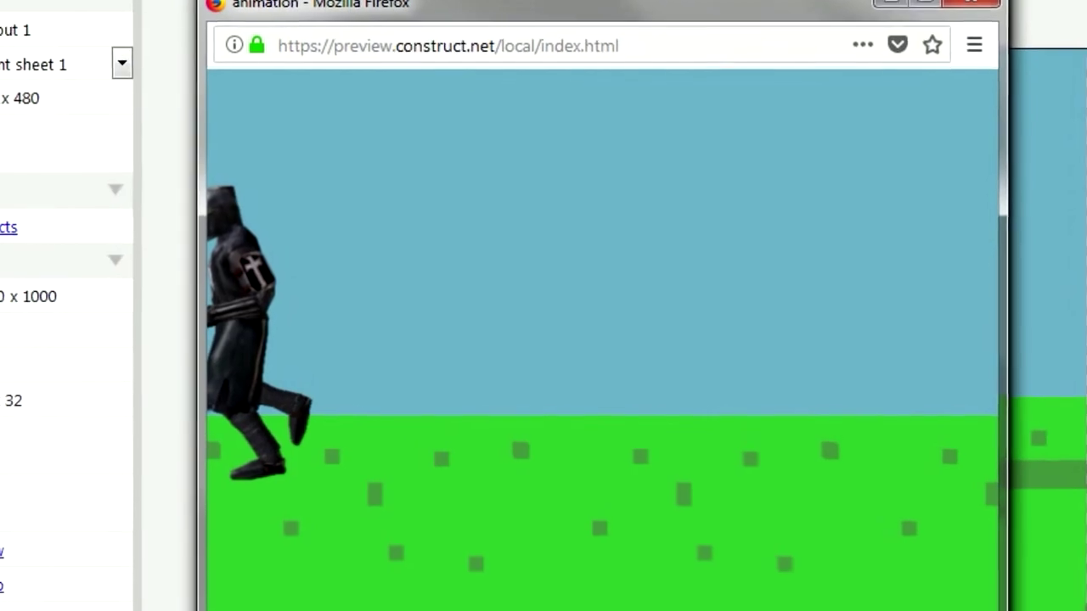
key(Right)
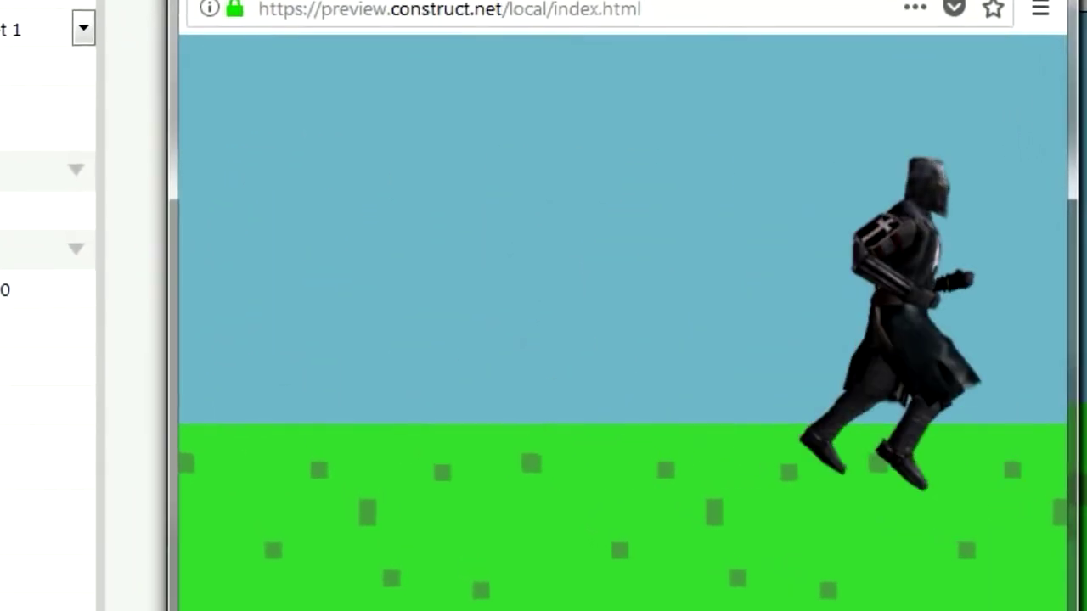